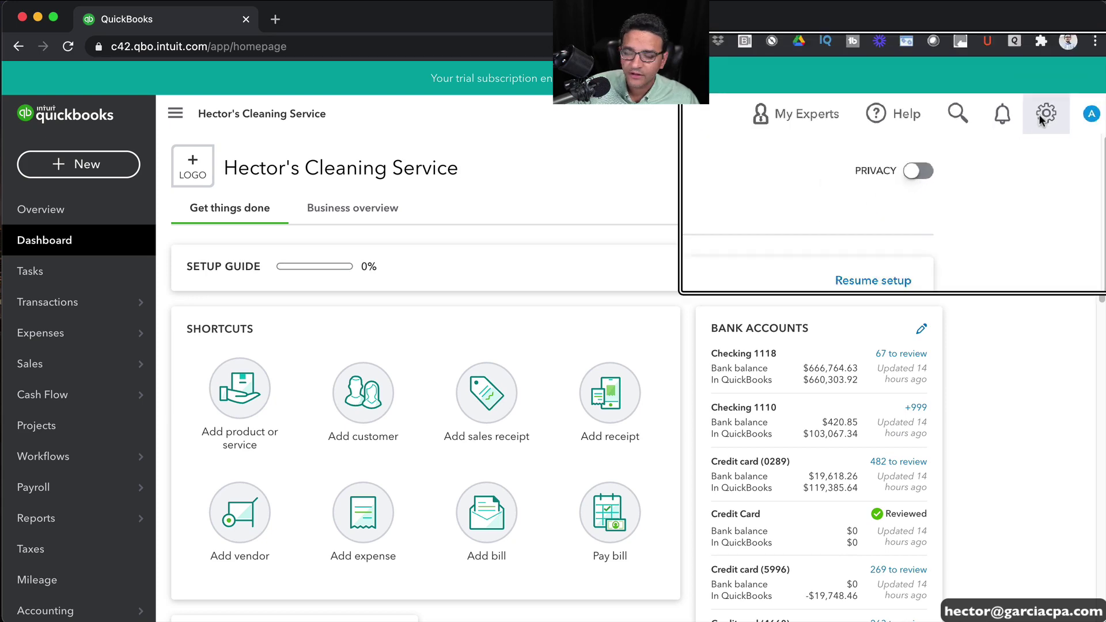
Open the import for products and services and look over the sample spreadsheet in Excel
{"action": "left_click", "coordinate": [1046, 113]}
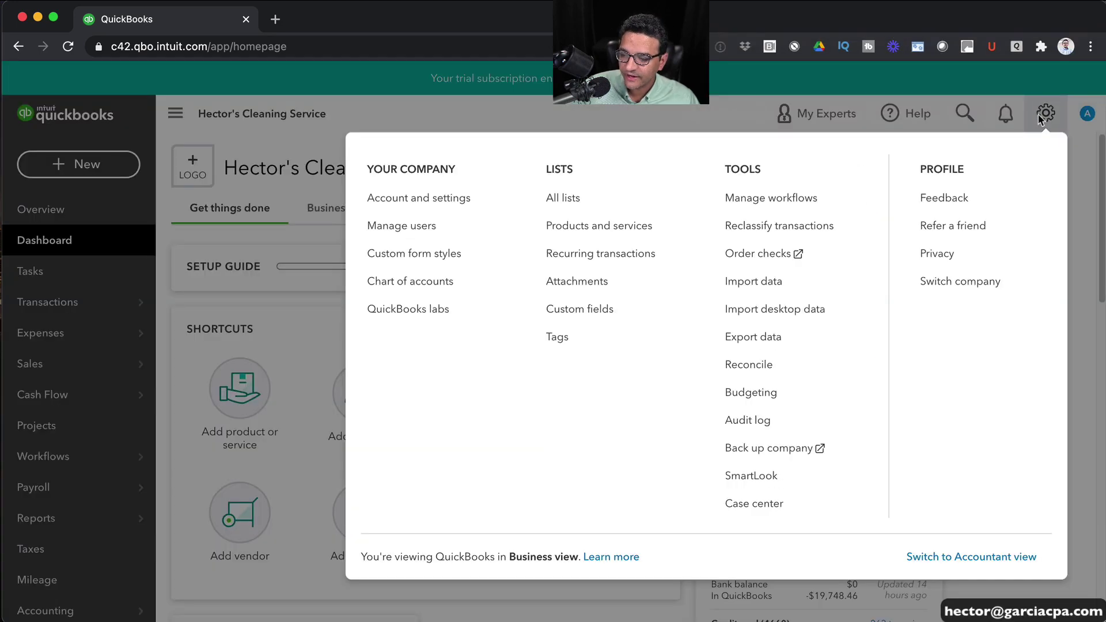
{"action": "left_click", "coordinate": [756, 285]}
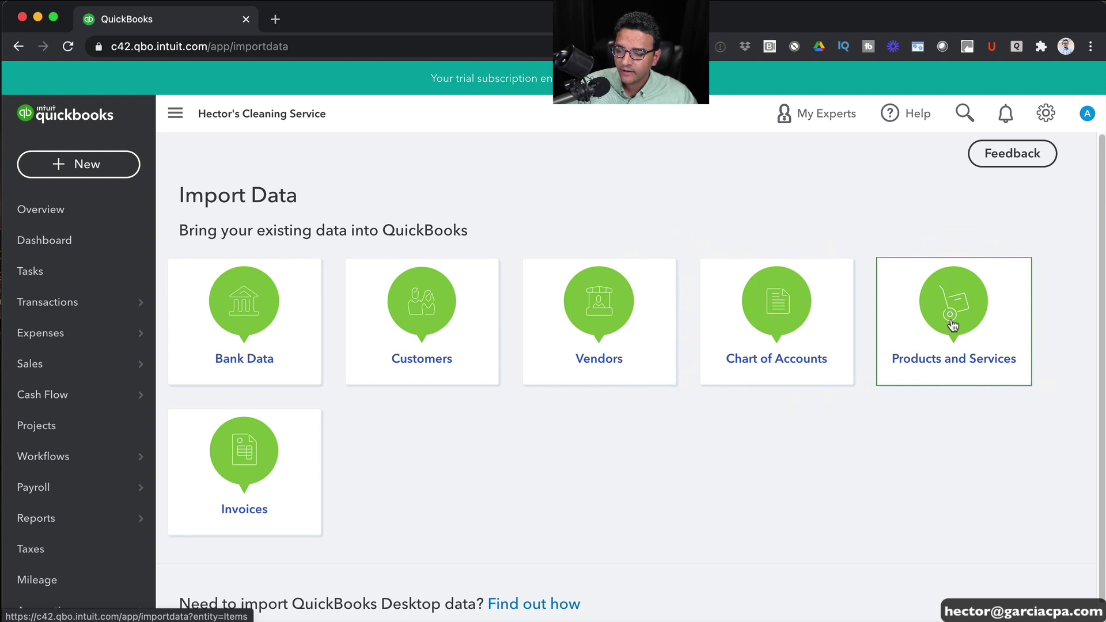
{"action": "left_click", "coordinate": [953, 326]}
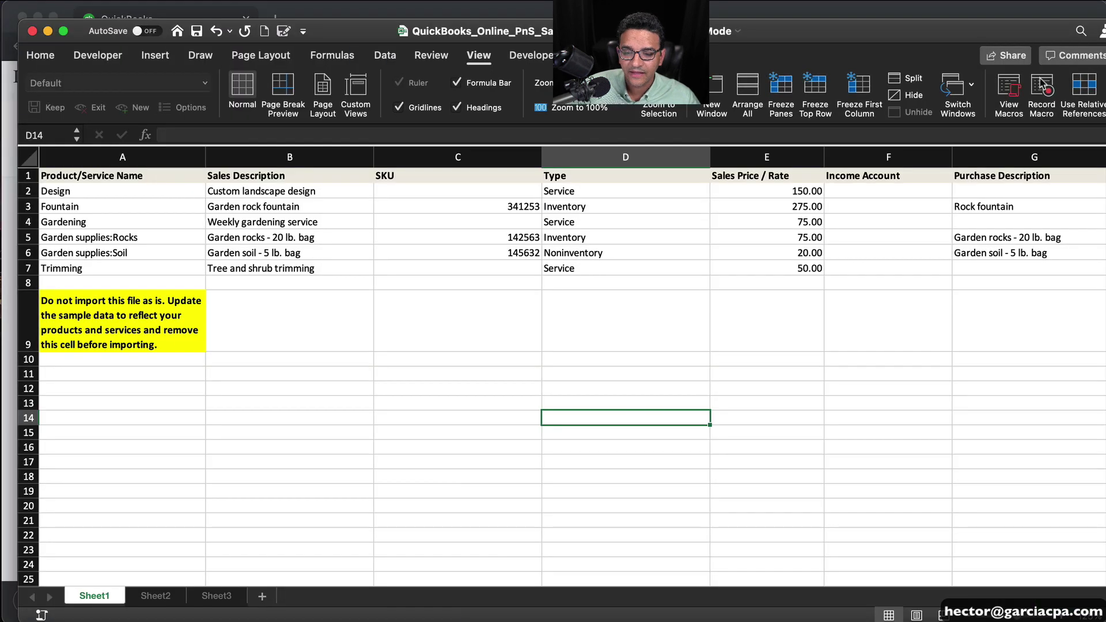
{"action": "left_click", "coordinate": [407, 352]}
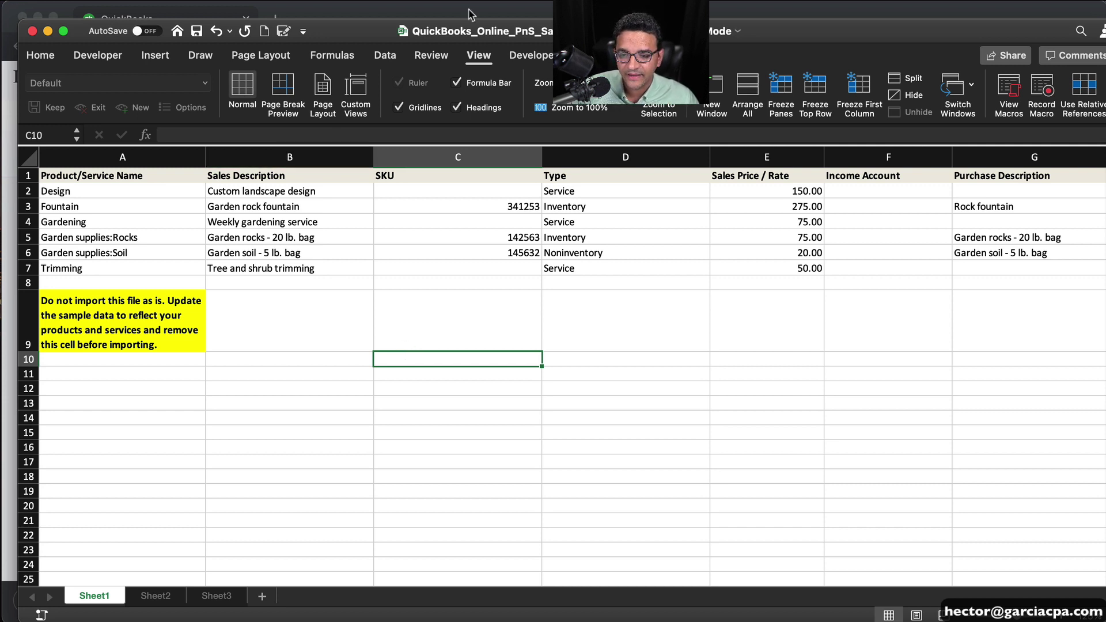
Switch back to QuickBooks, leave the import page and open the Products and Services list
{"action": "left_click", "coordinate": [380, 13]}
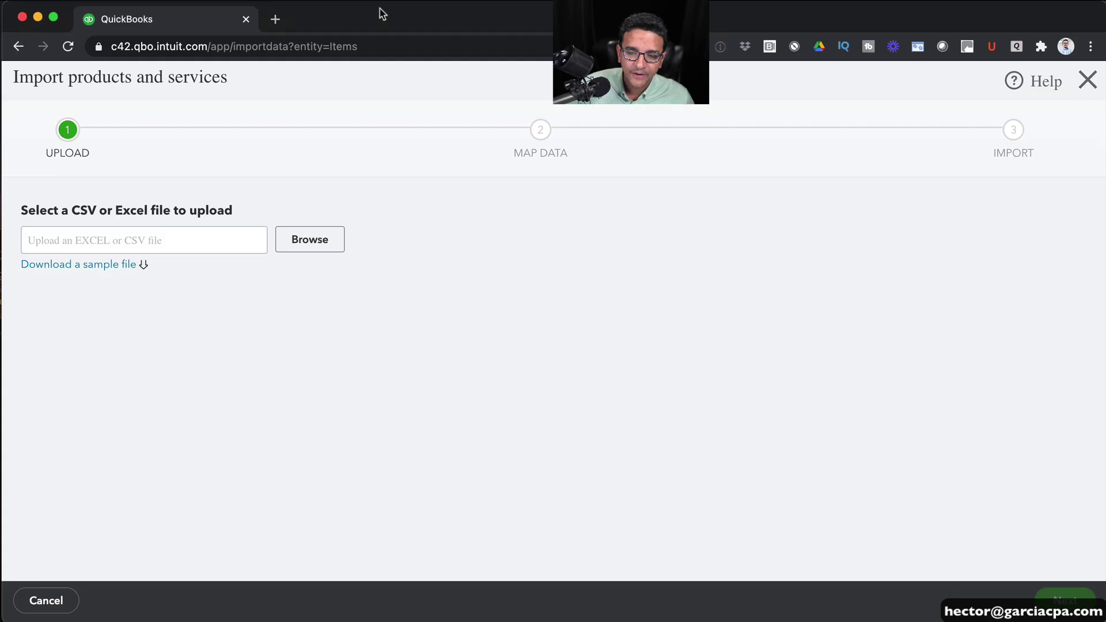
{"action": "left_click", "coordinate": [1087, 81]}
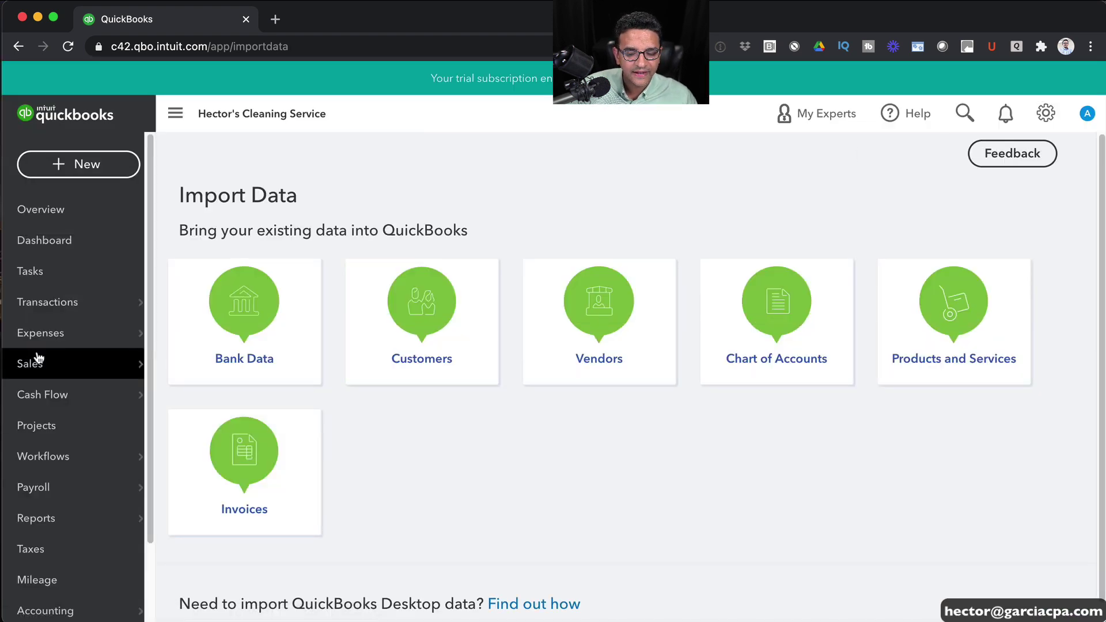
{"action": "mouse_move", "coordinate": [38, 361]}
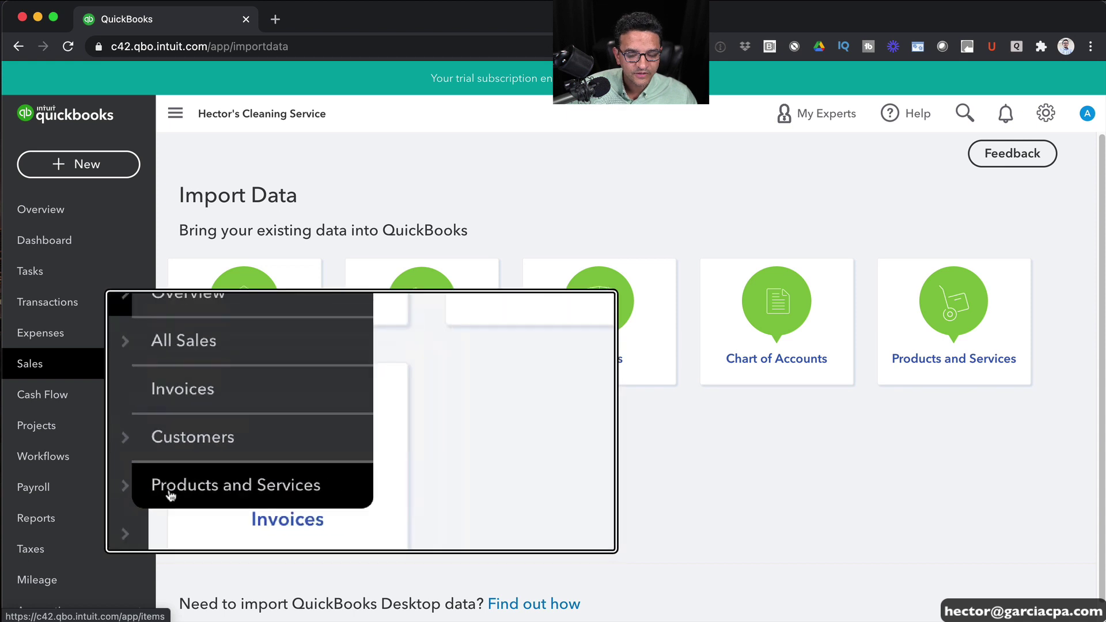
{"action": "left_click", "coordinate": [171, 490]}
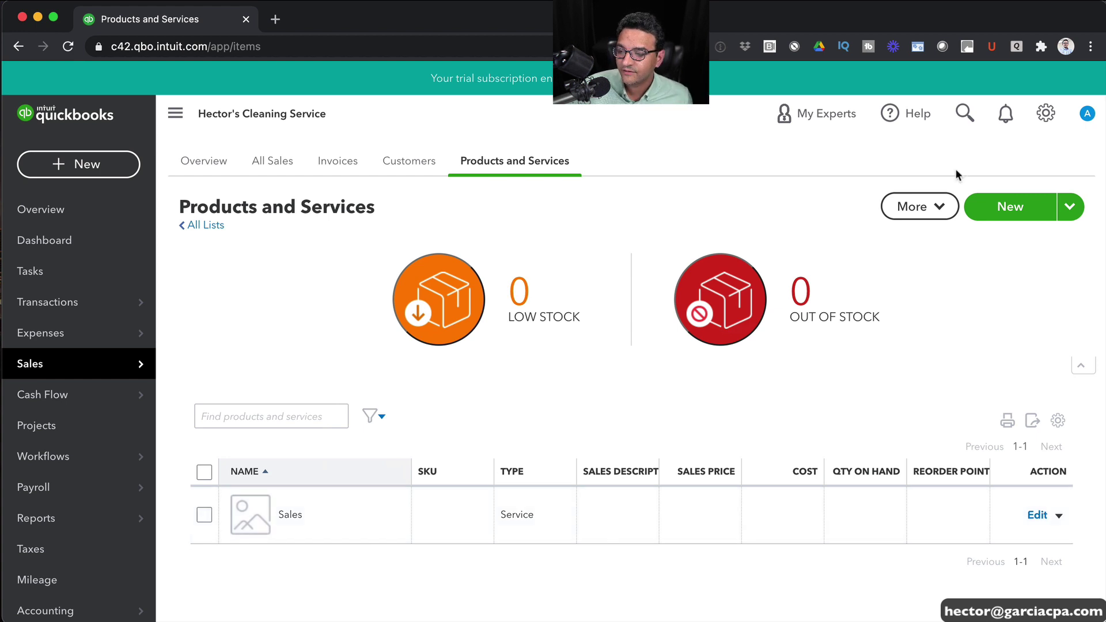
Return to Import Data and start the Products and Services import
{"action": "left_click", "coordinate": [1049, 117]}
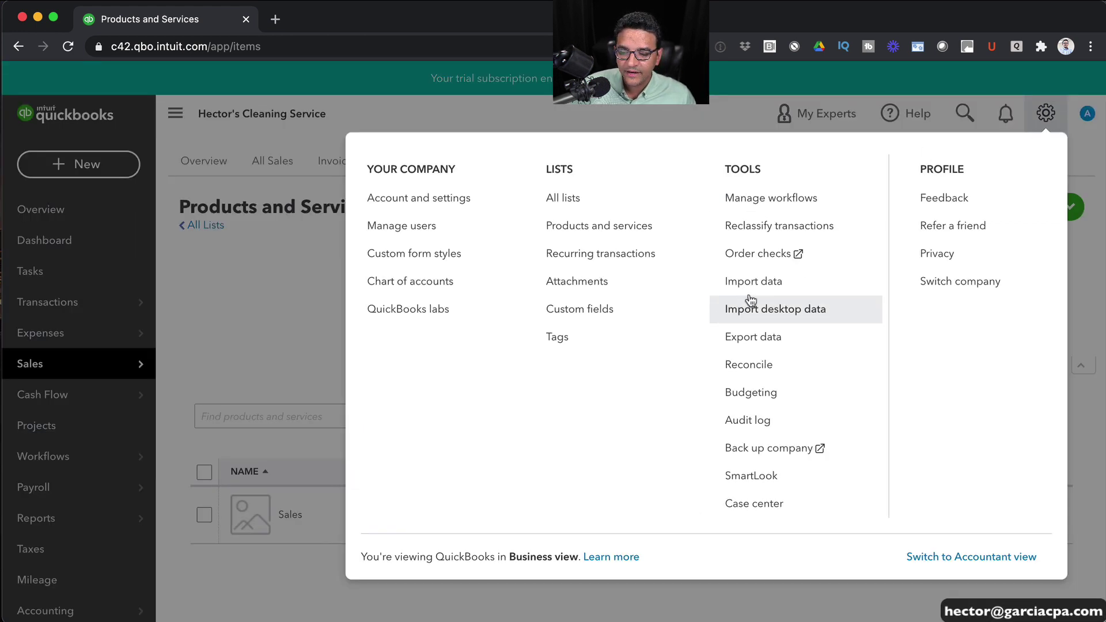
{"action": "left_click", "coordinate": [778, 291]}
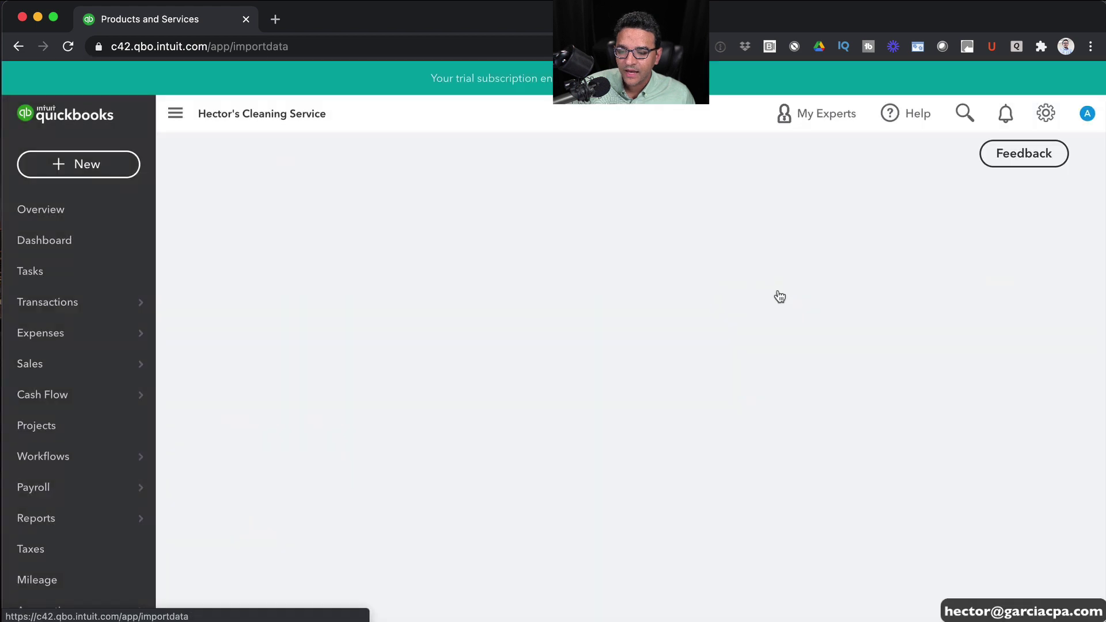
{"action": "left_click", "coordinate": [964, 327]}
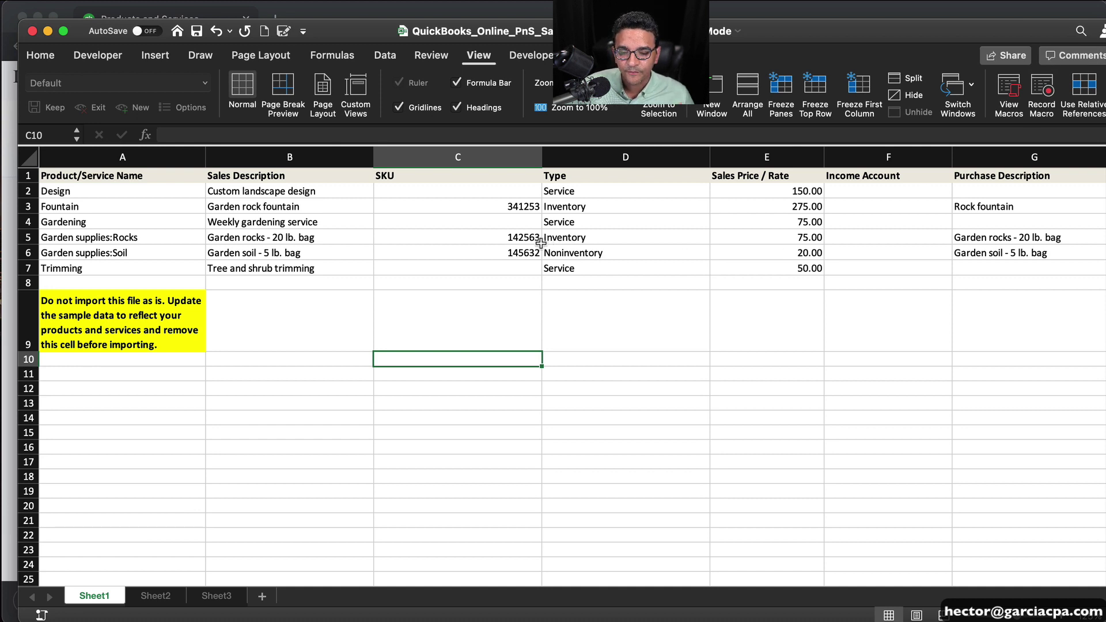
In the Excel sample file, delete rows 8 to 11, including the yellow note against importing the file as is
{"action": "left_click_drag", "start_coordinate": [36, 286], "coordinate": [29, 371]}
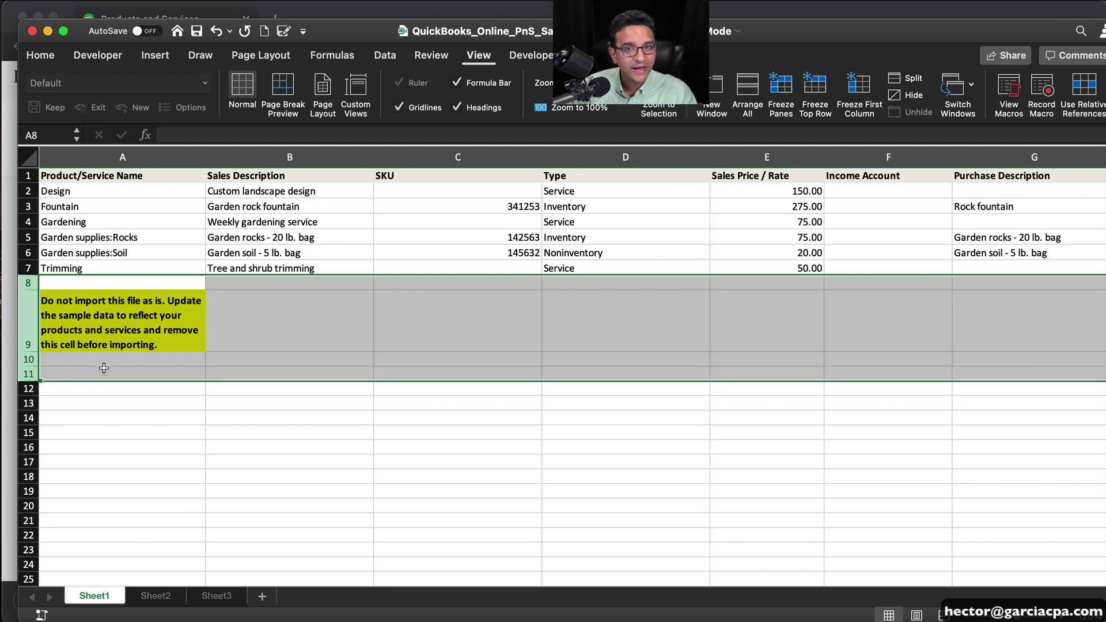
{"action": "right_click", "coordinate": [110, 340]}
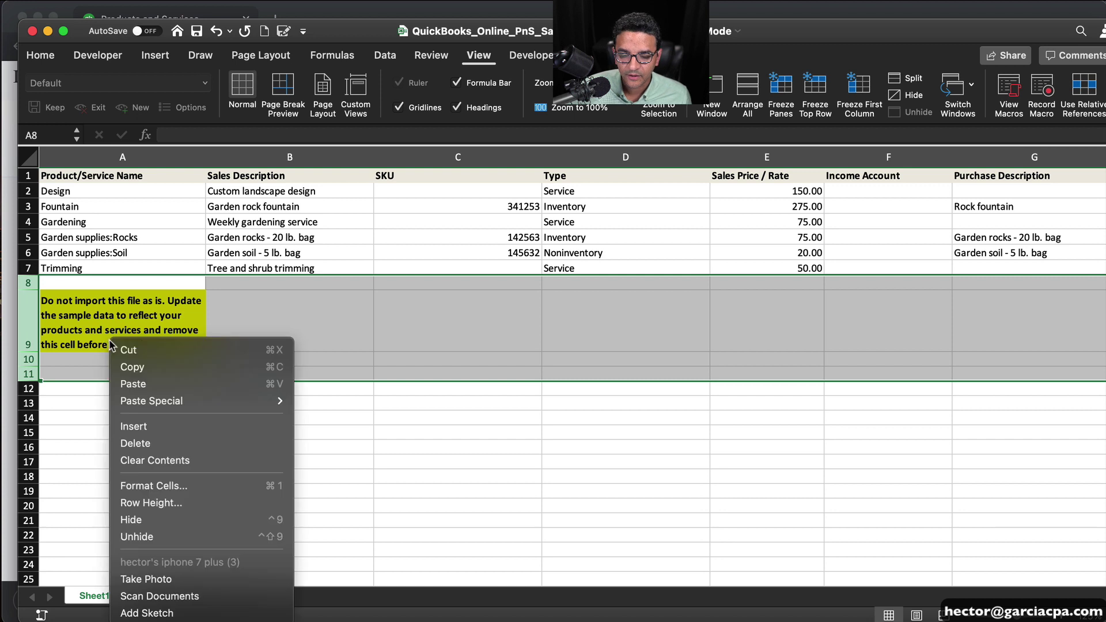
{"action": "left_click", "coordinate": [168, 443]}
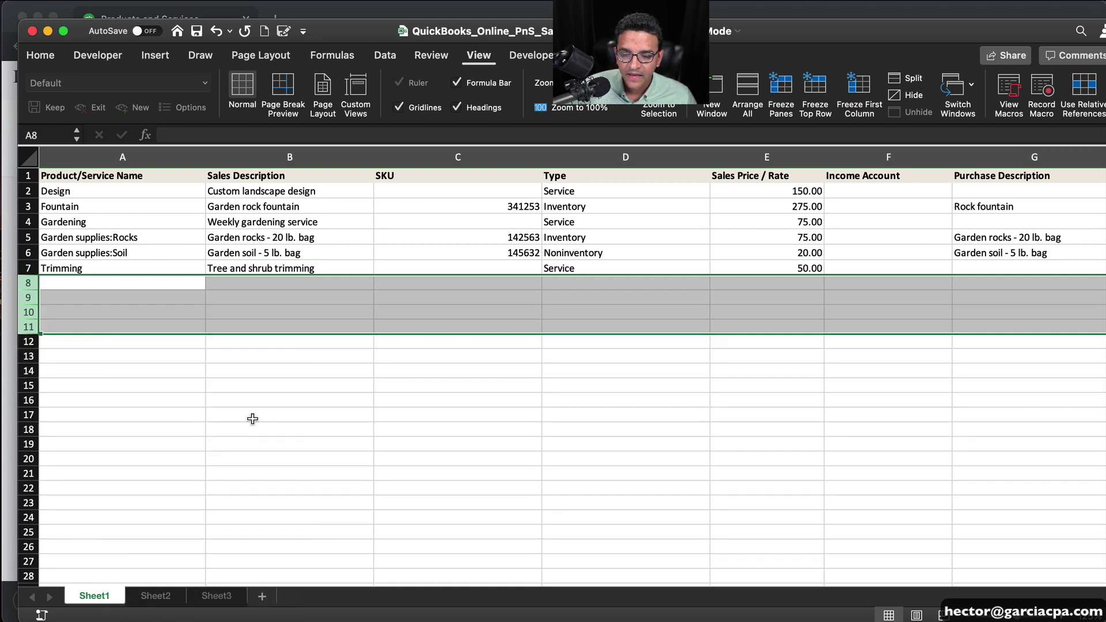
{"action": "left_click", "coordinate": [252, 416]}
Set the Type of every product in rows 2 to 7 to Inventory
{"action": "left_click", "coordinate": [585, 192]}
{"action": "left_click", "coordinate": [586, 208]}
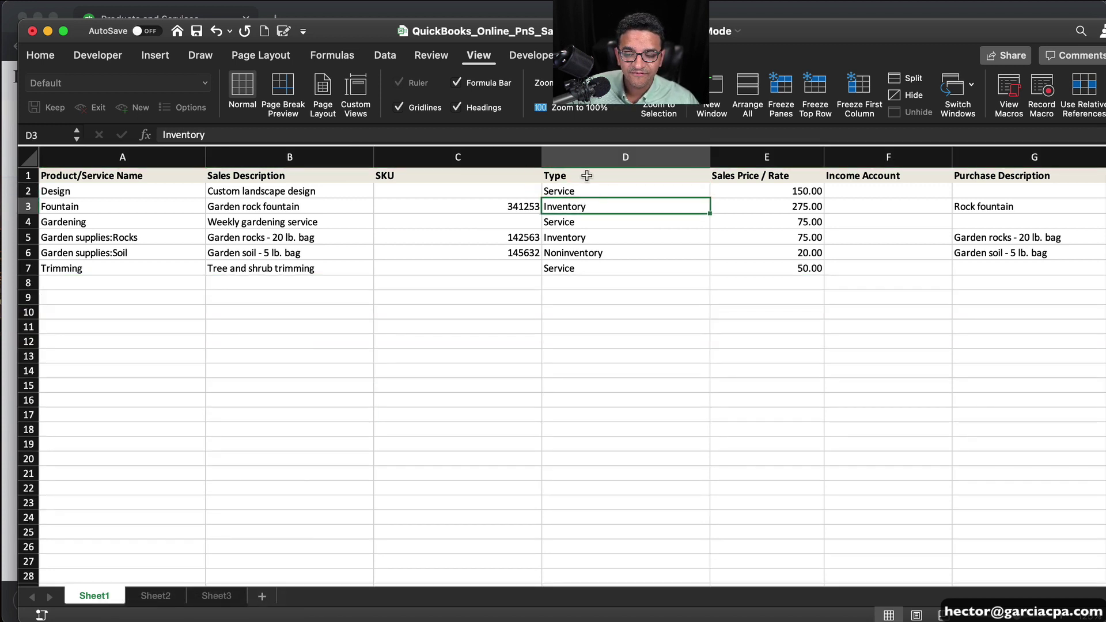
{"action": "left_click", "coordinate": [586, 157]}
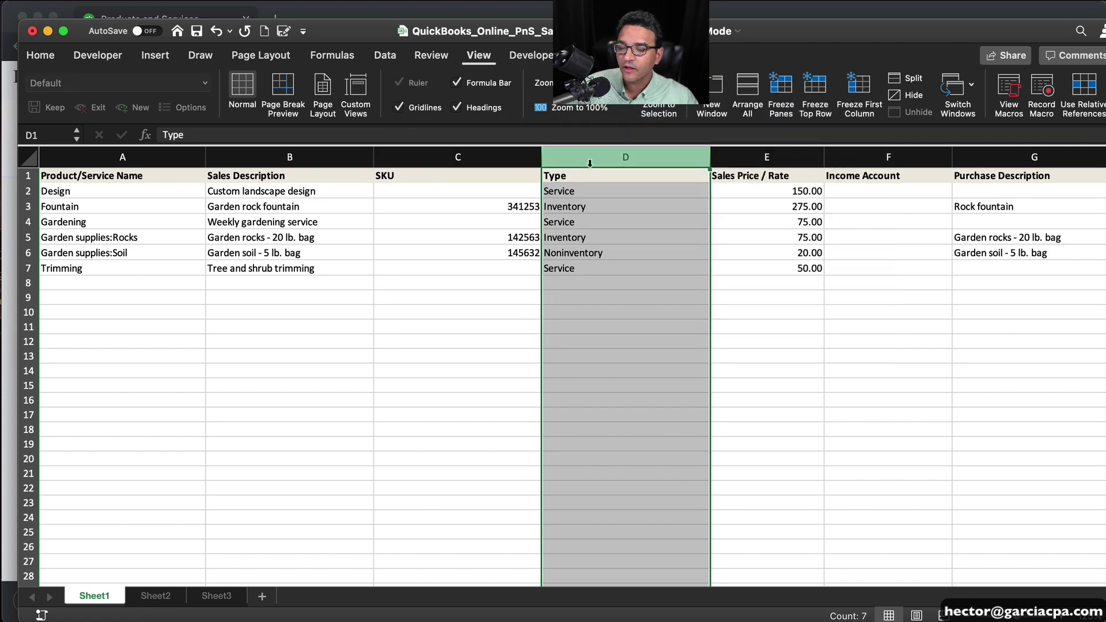
{"action": "left_click", "coordinate": [584, 175]}
{"action": "left_click", "coordinate": [587, 208]}
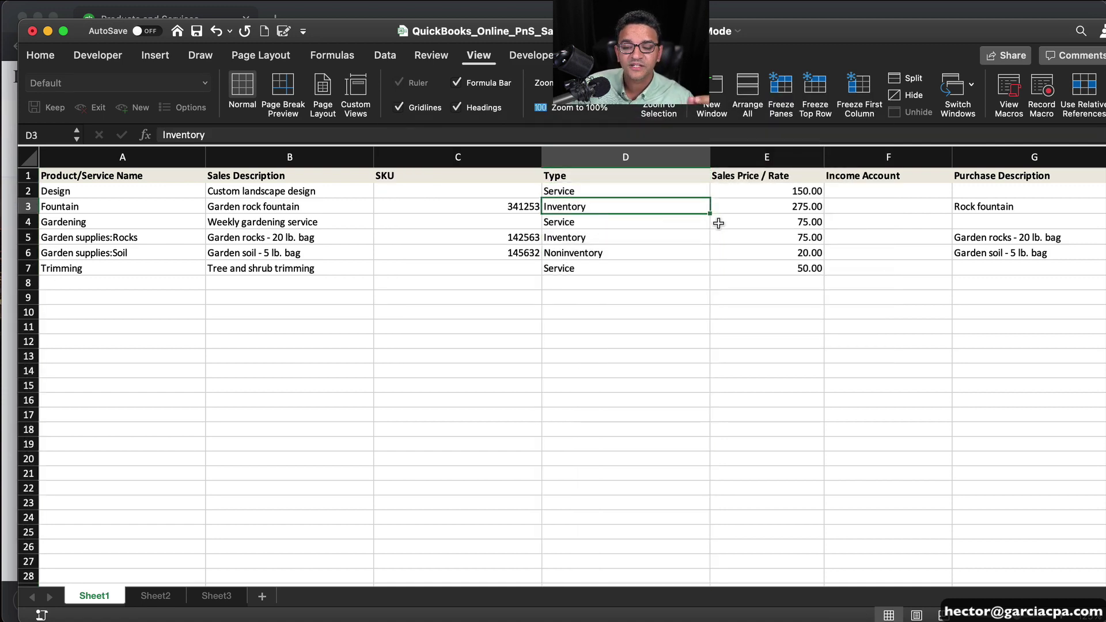
{"action": "left_click_drag", "start_coordinate": [710, 214], "coordinate": [708, 273]}
{"action": "left_click", "coordinate": [574, 207]}
{"action": "left_click", "coordinate": [518, 357]}
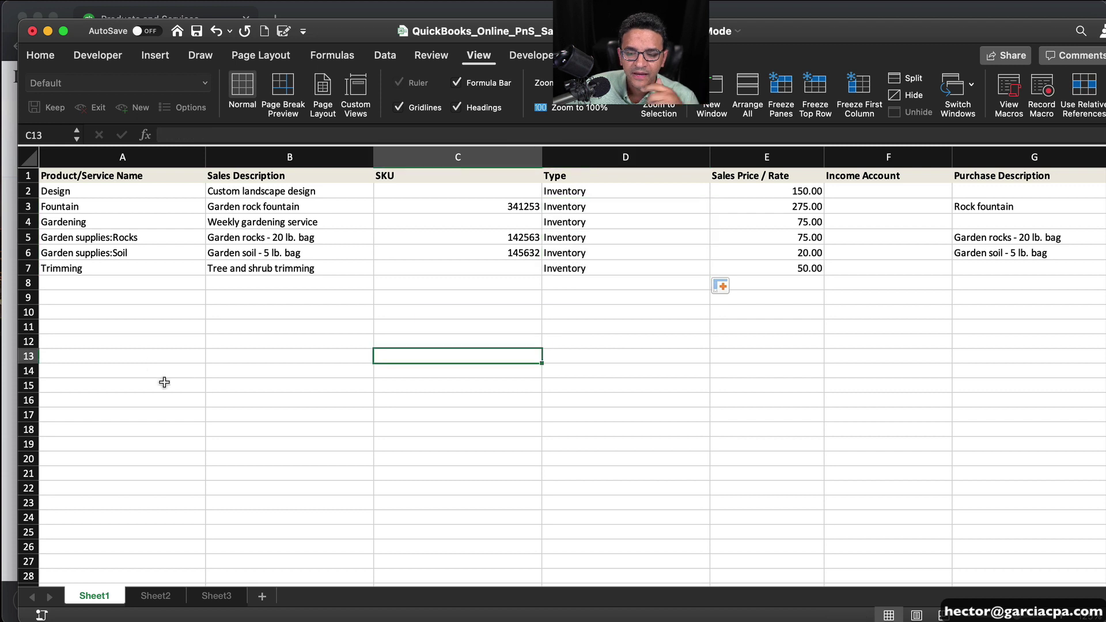
Rename the Design product as Designer 100 and the Fountain product as Fountain 500
{"action": "left_click", "coordinate": [87, 190]}
{"action": "double_click", "coordinate": [87, 190]}
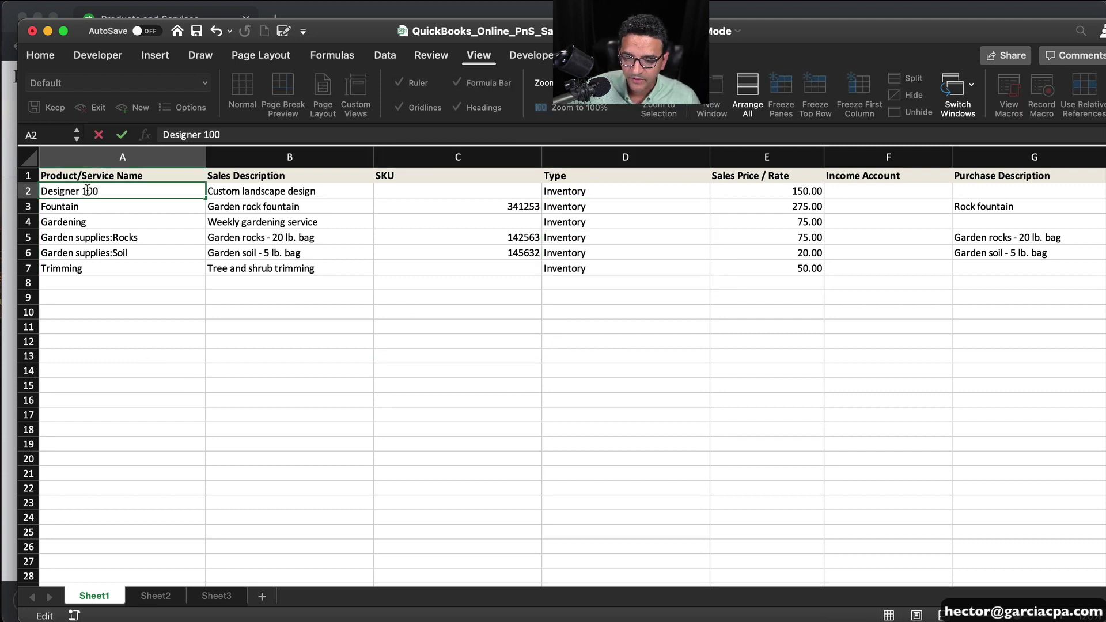
{"action": "type", "text": "er 100"}
{"action": "left_click", "coordinate": [92, 206]}
{"action": "double_click", "coordinate": [92, 206]}
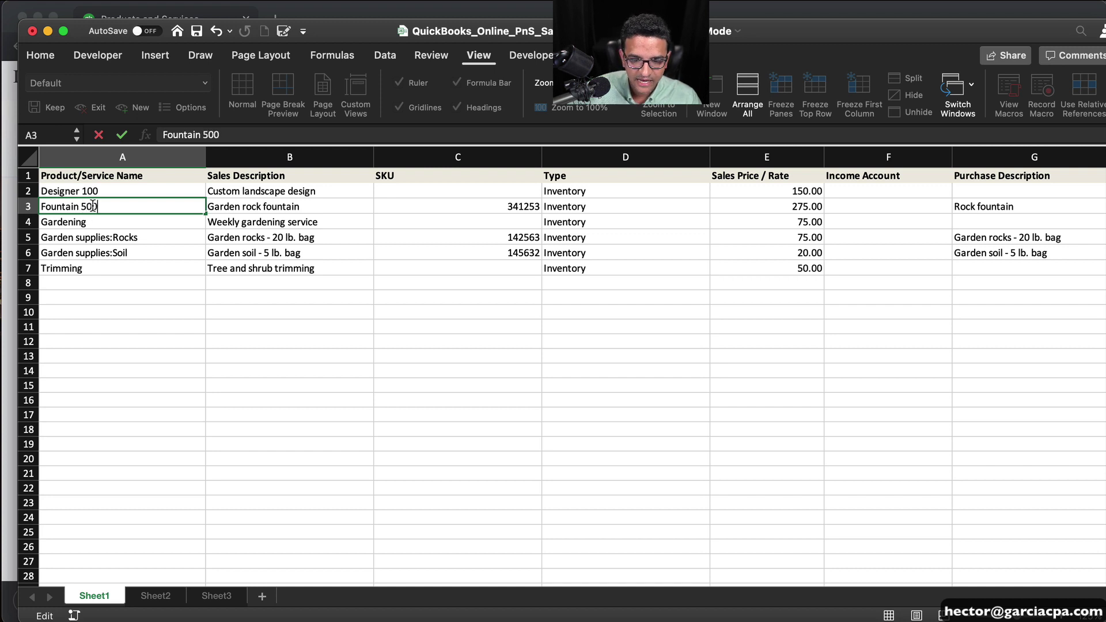
Rename the Trimming product as Trimming 500 and the Gardening product as Gardening 900
{"action": "left_click", "coordinate": [117, 268]}
{"action": "double_click", "coordinate": [118, 269]}
{"action": "type", "text": "5"}
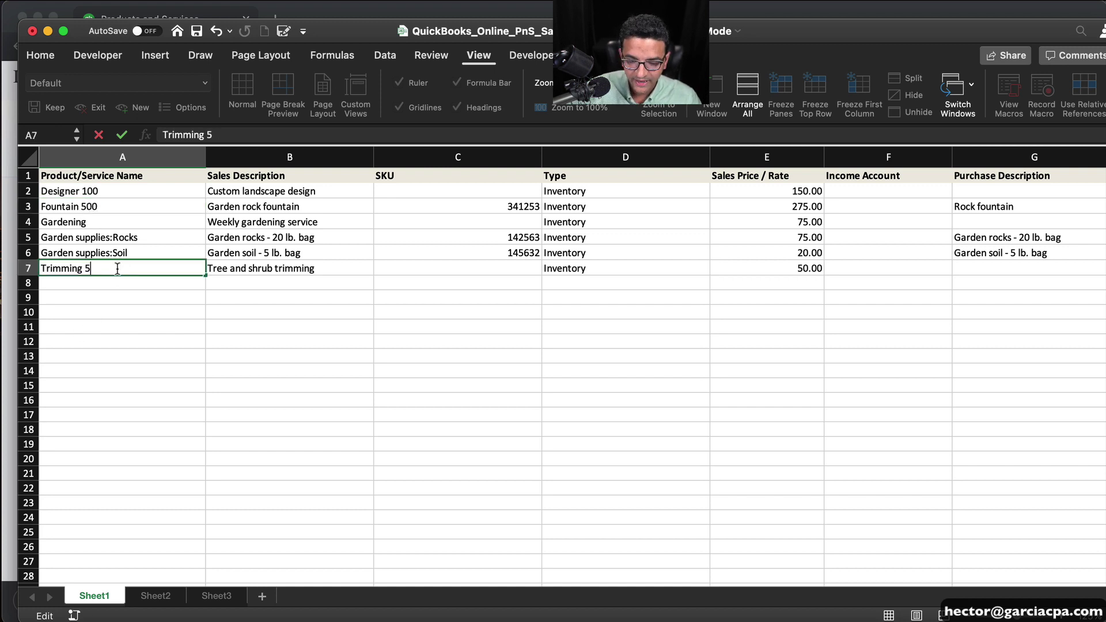
{"action": "type", "text": "00"}
{"action": "key", "text": "Return"}
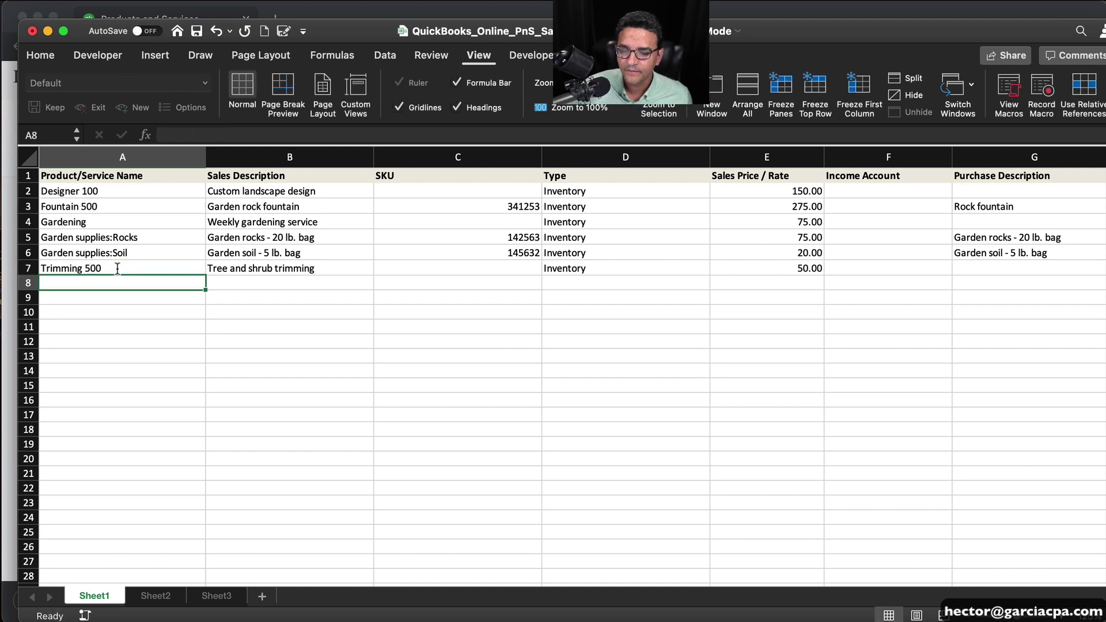
{"action": "double_click", "coordinate": [119, 221]}
{"action": "type", "text": "900"}
{"action": "key", "text": "Return"}
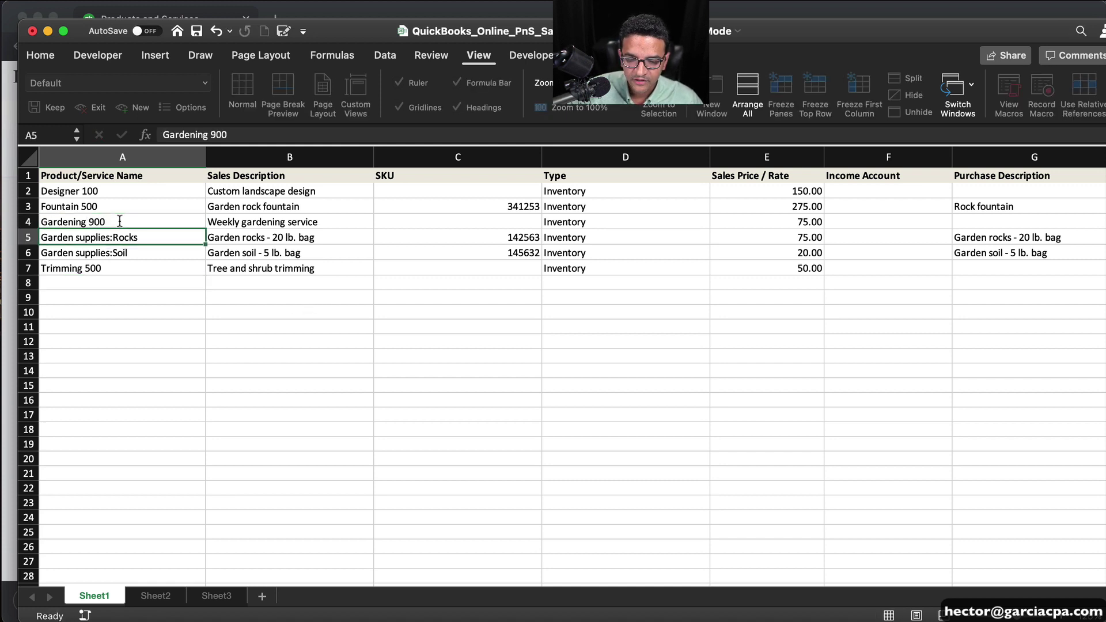
Review the product names and inspect the colon between category and item in the two Garden supplies entries
{"action": "left_click_drag", "start_coordinate": [121, 192], "coordinate": [128, 266]}
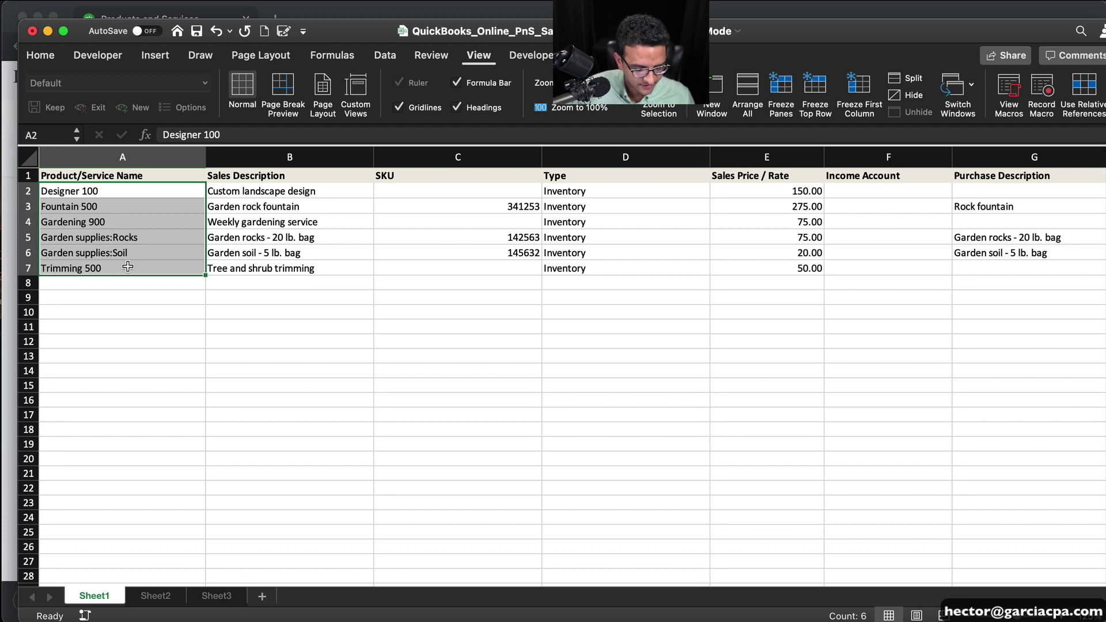
{"action": "left_click", "coordinate": [117, 294]}
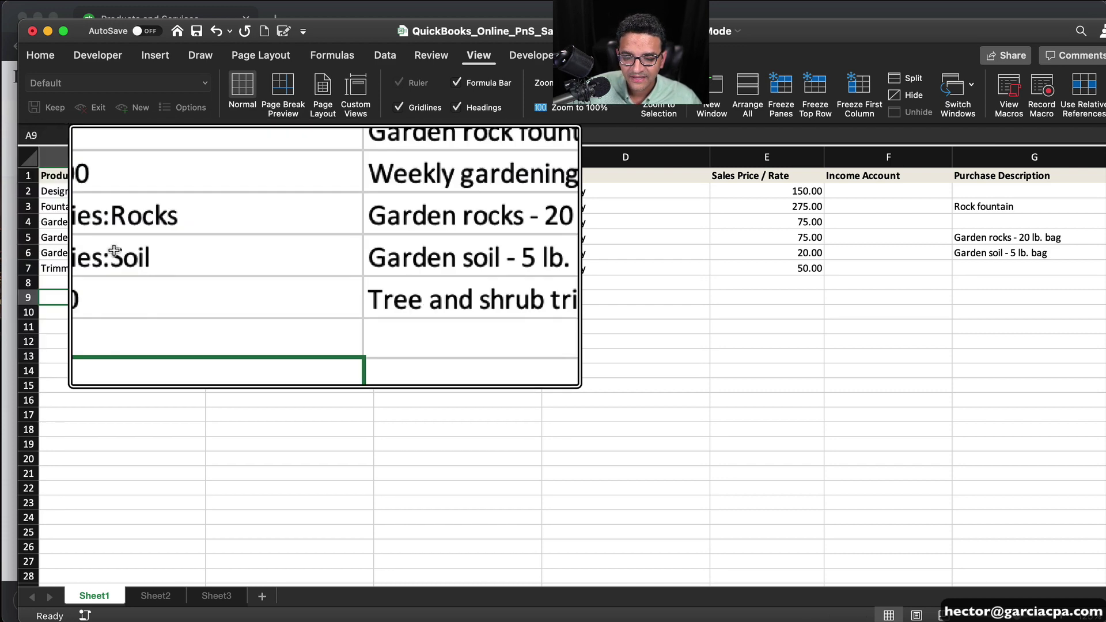
{"action": "left_click", "coordinate": [115, 237]}
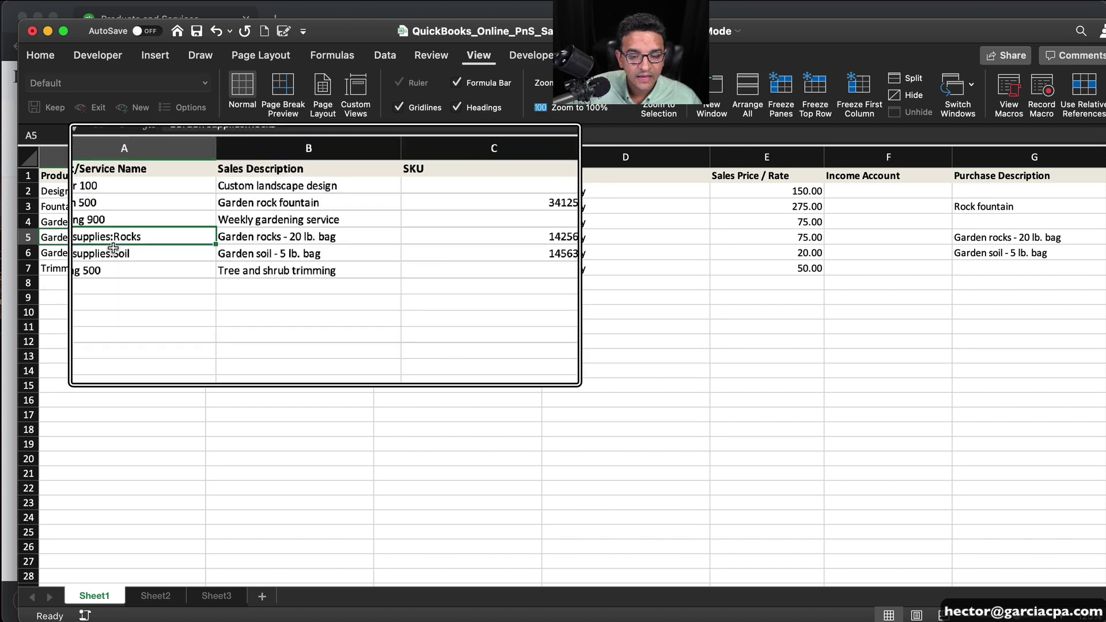
{"action": "double_click", "coordinate": [113, 250]}
{"action": "left_click", "coordinate": [110, 239]}
{"action": "double_click", "coordinate": [110, 238]}
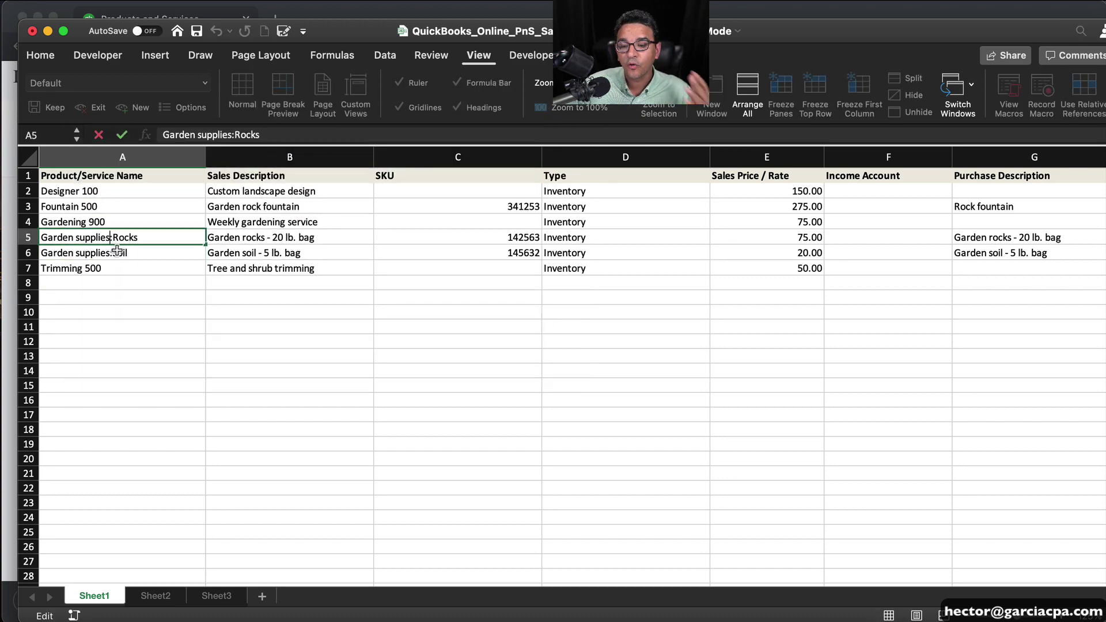
Fill in the missing SKUs: 341254 for Gardening 900, 544645 for Trimming 500 and 546456 for Designer 100
{"action": "left_click", "coordinate": [515, 196]}
{"action": "left_click_drag", "start_coordinate": [542, 215], "coordinate": [541, 226]}
{"action": "double_click", "coordinate": [537, 223]}
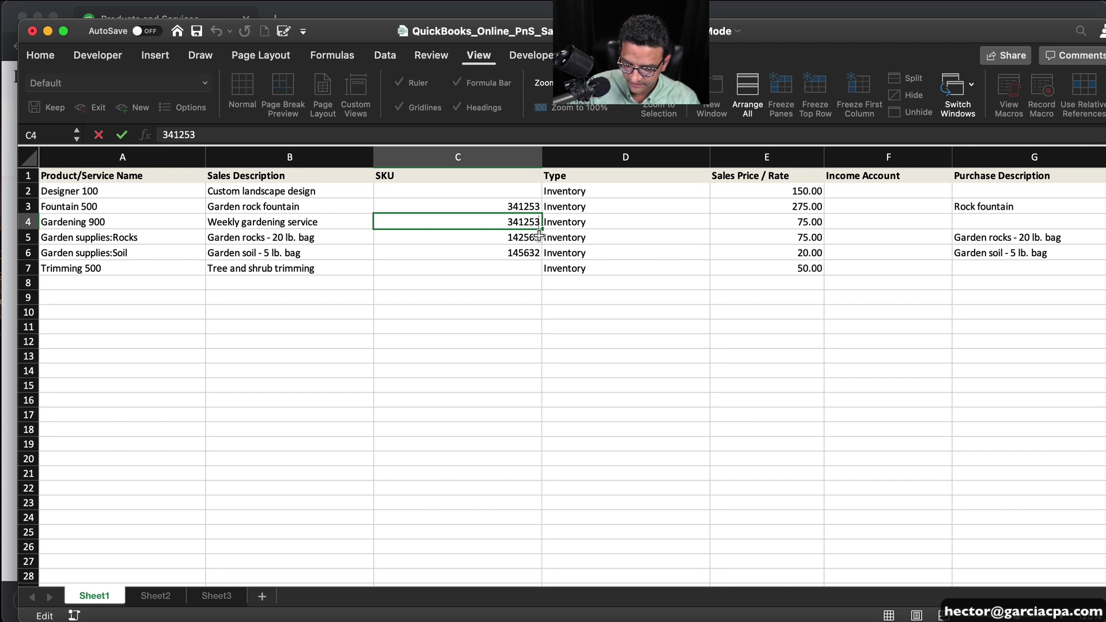
{"action": "left_click", "coordinate": [515, 268]}
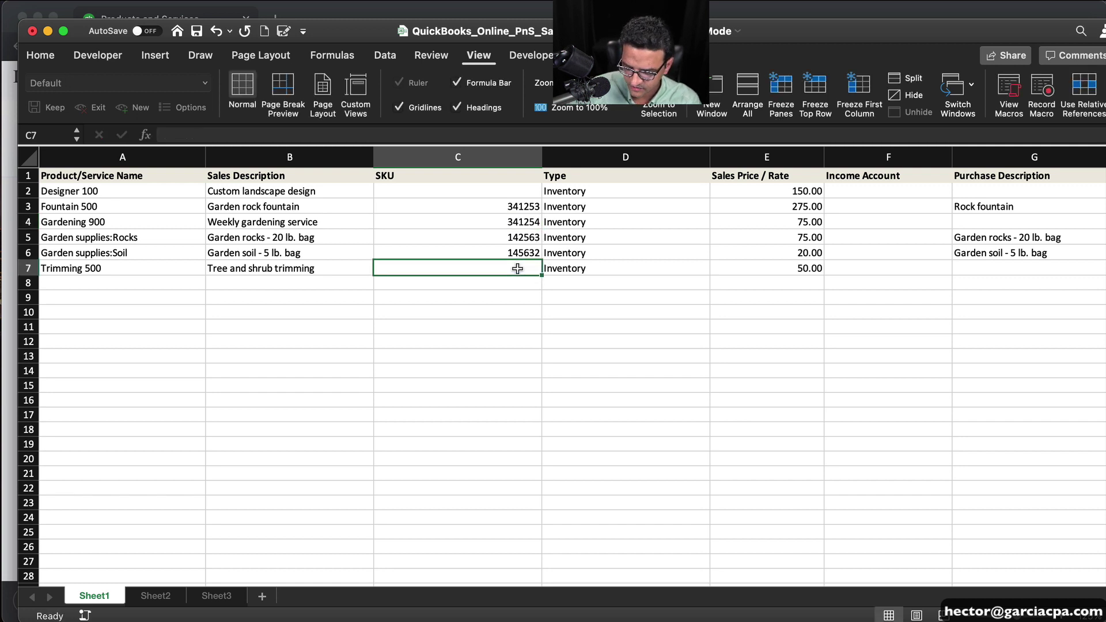
{"action": "type", "text": "544645"}
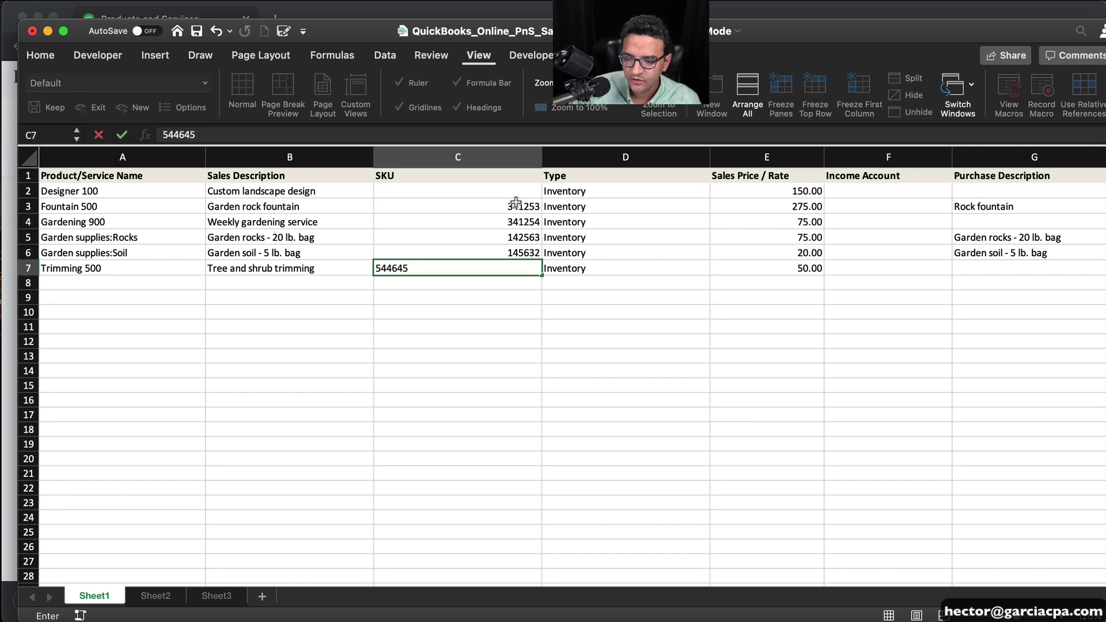
{"action": "left_click", "coordinate": [505, 190]}
{"action": "type", "text": "546456"}
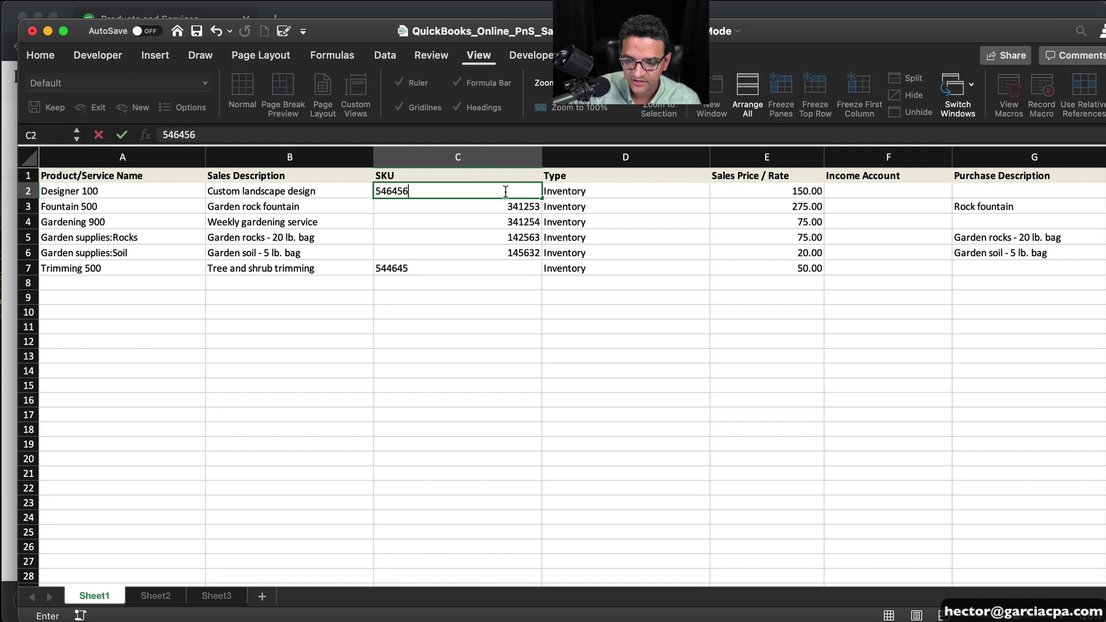
{"action": "key", "text": "Return"}
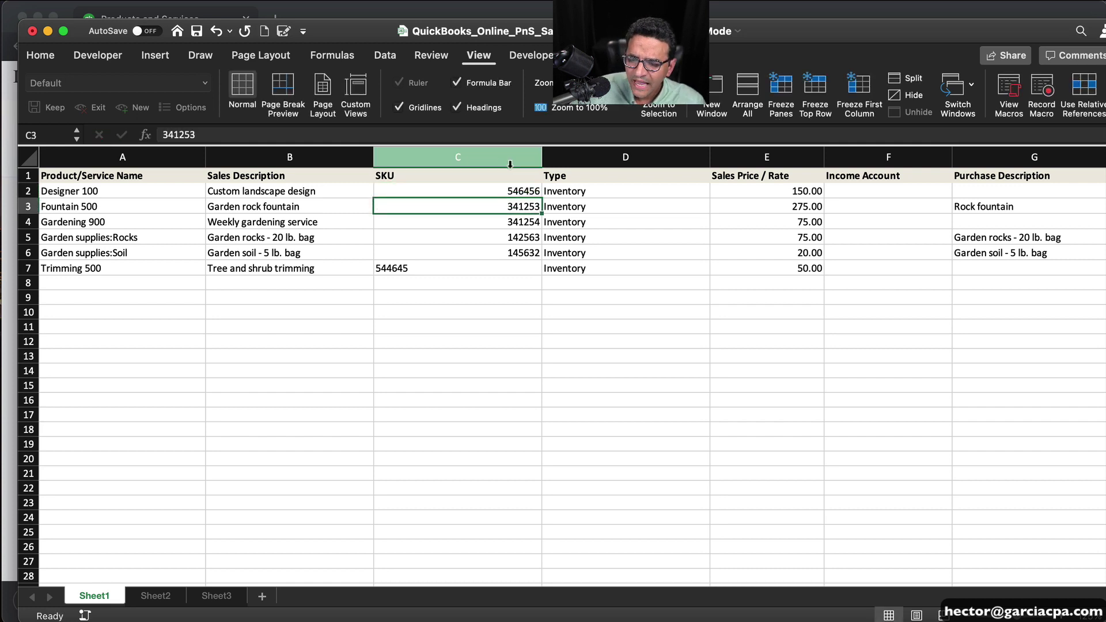
Check the Income Account column in the spreadsheet and switch back to the QuickBooks import page
{"action": "left_click", "coordinate": [895, 218]}
{"action": "left_click", "coordinate": [889, 157]}
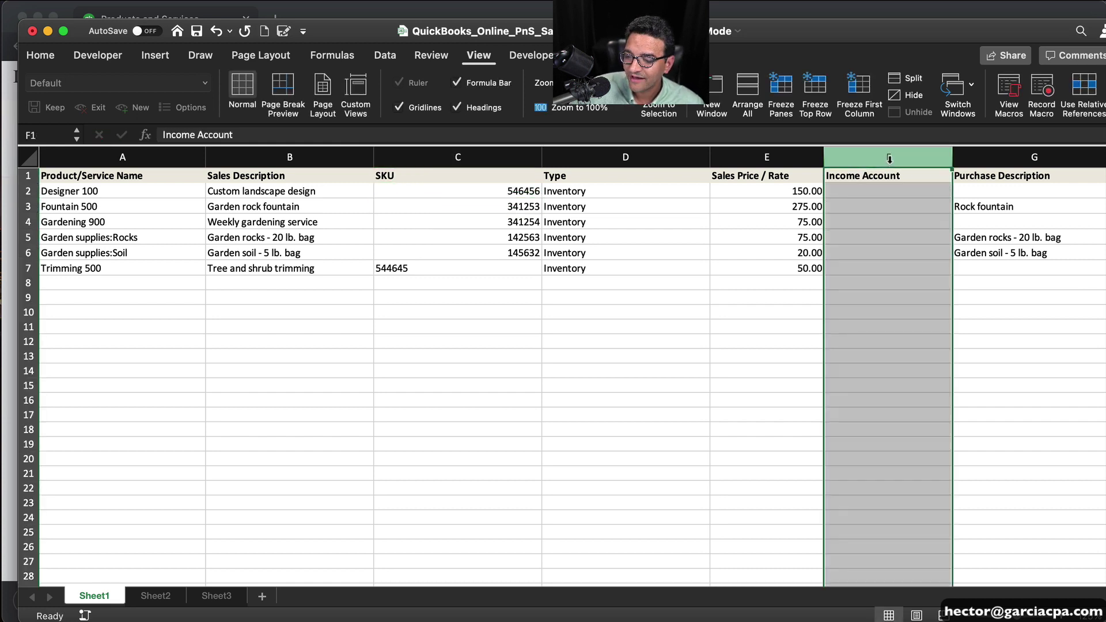
{"action": "left_click", "coordinate": [889, 191]}
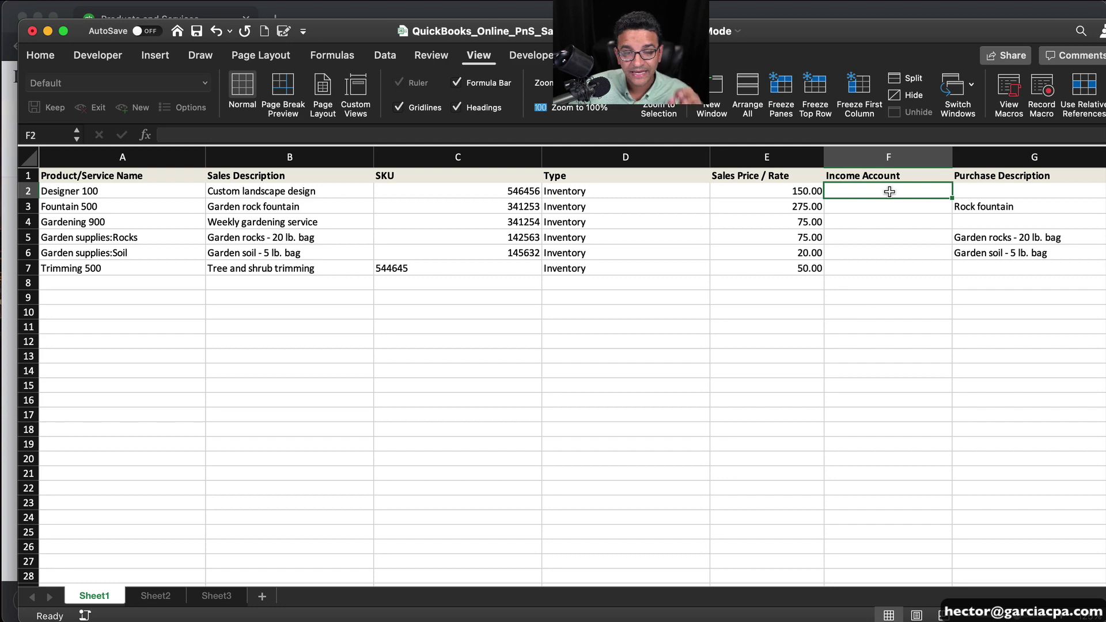
{"action": "left_click", "coordinate": [439, 8]}
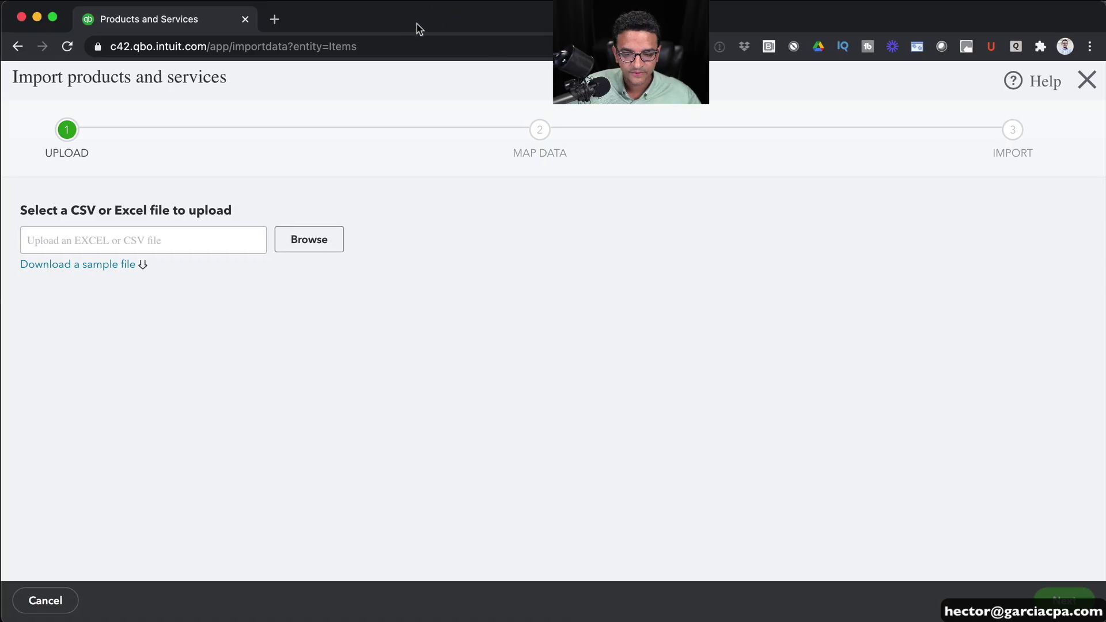
Leave the product import page, open the Chart of Accounts and look through it for the income account names
{"action": "left_click", "coordinate": [1086, 79]}
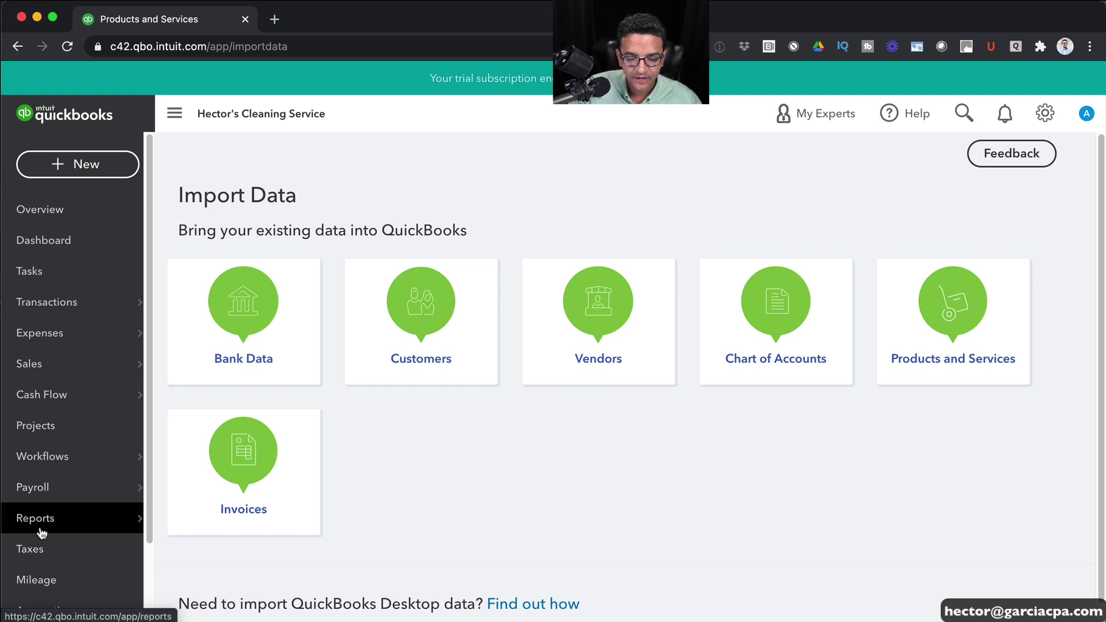
{"action": "scroll", "coordinate": [51, 549], "scroll_direction": "down", "scroll_amount": 3}
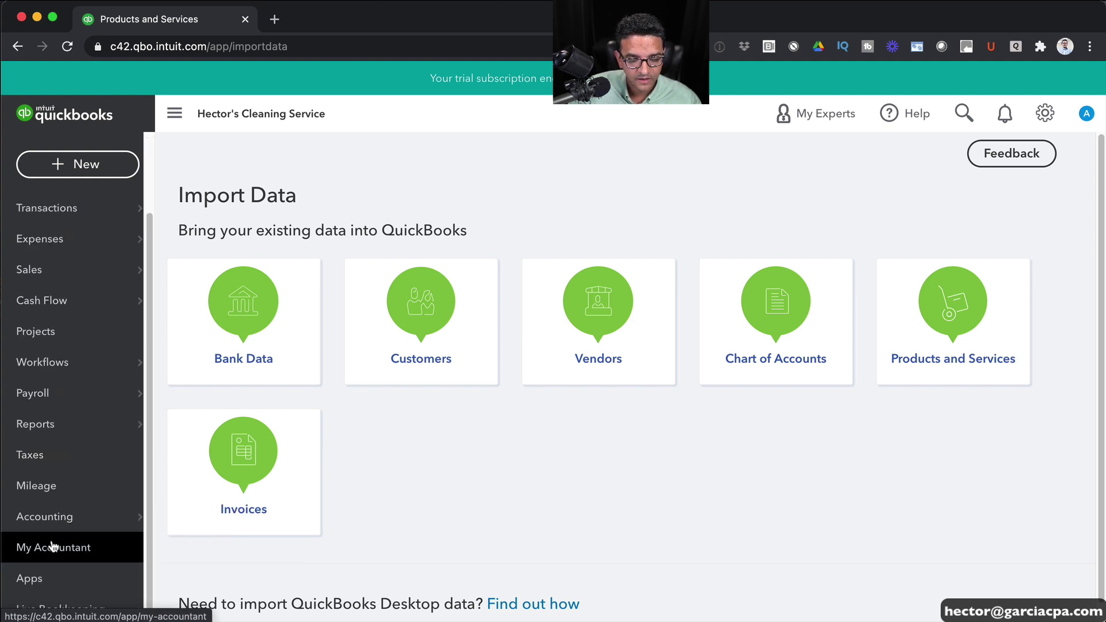
{"action": "mouse_move", "coordinate": [49, 517]}
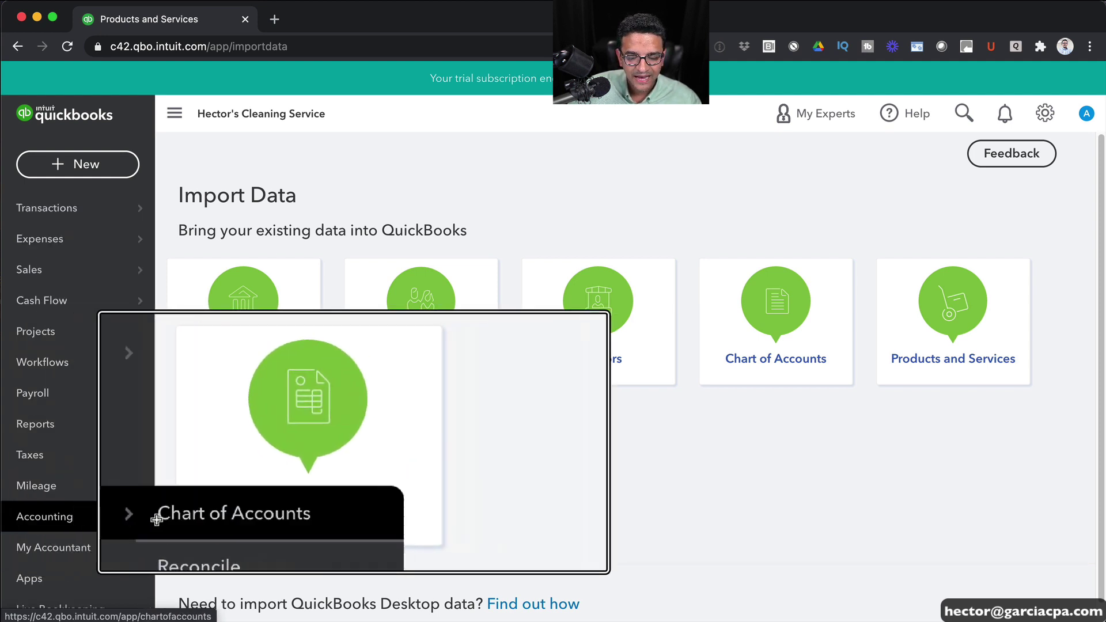
{"action": "left_click", "coordinate": [177, 521]}
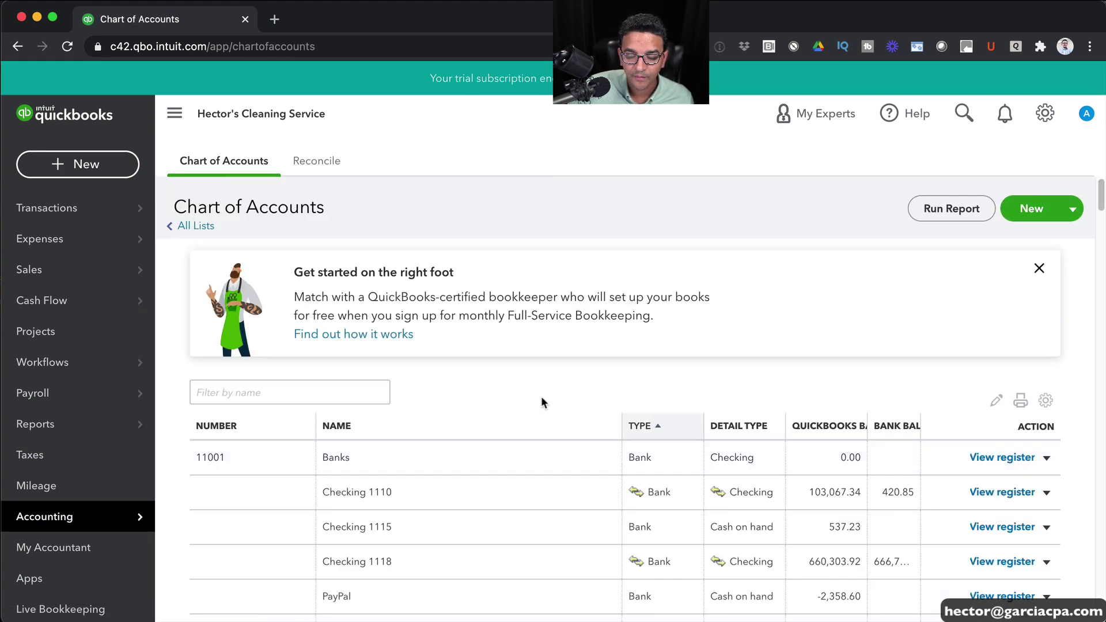
{"action": "scroll", "coordinate": [540, 396], "scroll_direction": "down", "scroll_amount": 10}
{"action": "scroll", "coordinate": [541, 396], "scroll_direction": "down", "scroll_amount": 5}
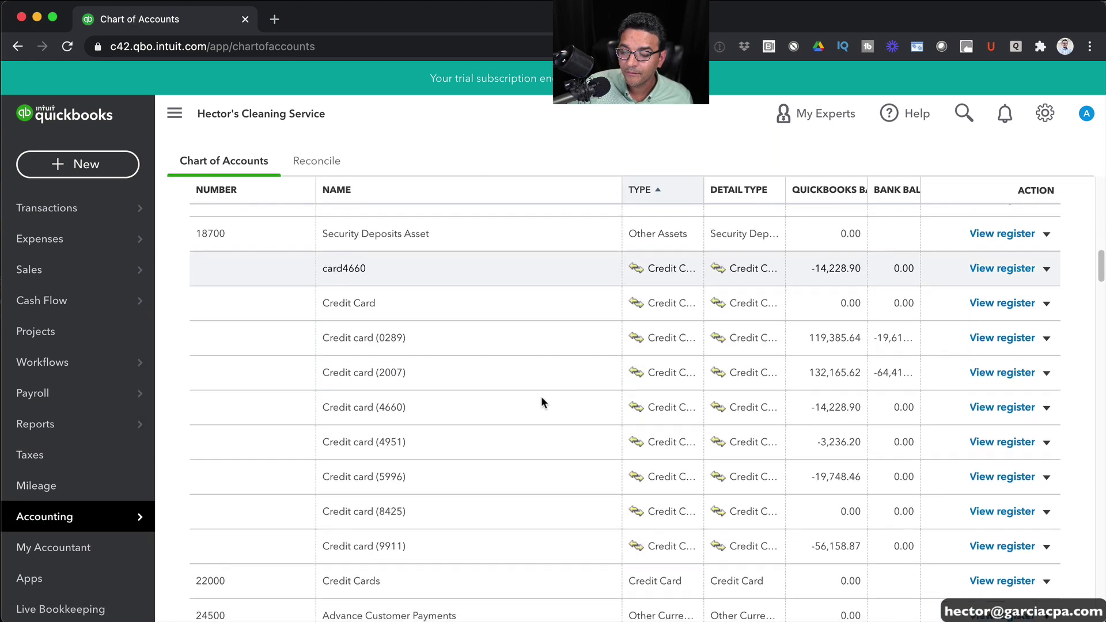
{"action": "scroll", "coordinate": [535, 409], "scroll_direction": "down", "scroll_amount": 10}
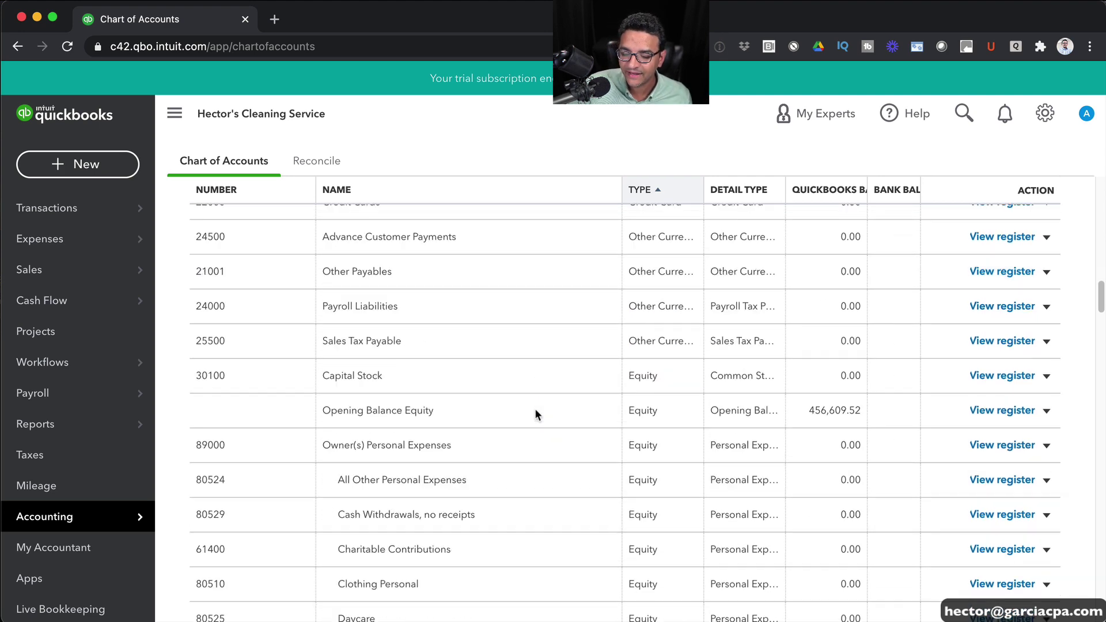
{"action": "scroll", "coordinate": [501, 426], "scroll_direction": "down", "scroll_amount": 10}
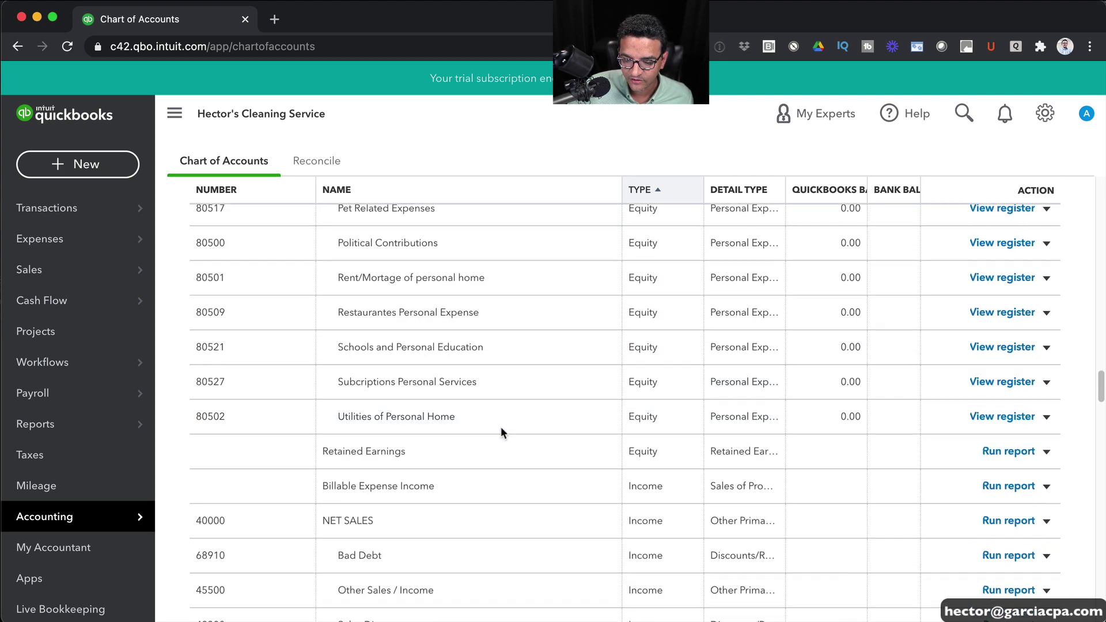
{"action": "scroll", "coordinate": [499, 408], "scroll_direction": "up", "scroll_amount": 1}
{"action": "scroll", "coordinate": [500, 415], "scroll_direction": "up", "scroll_amount": 1}
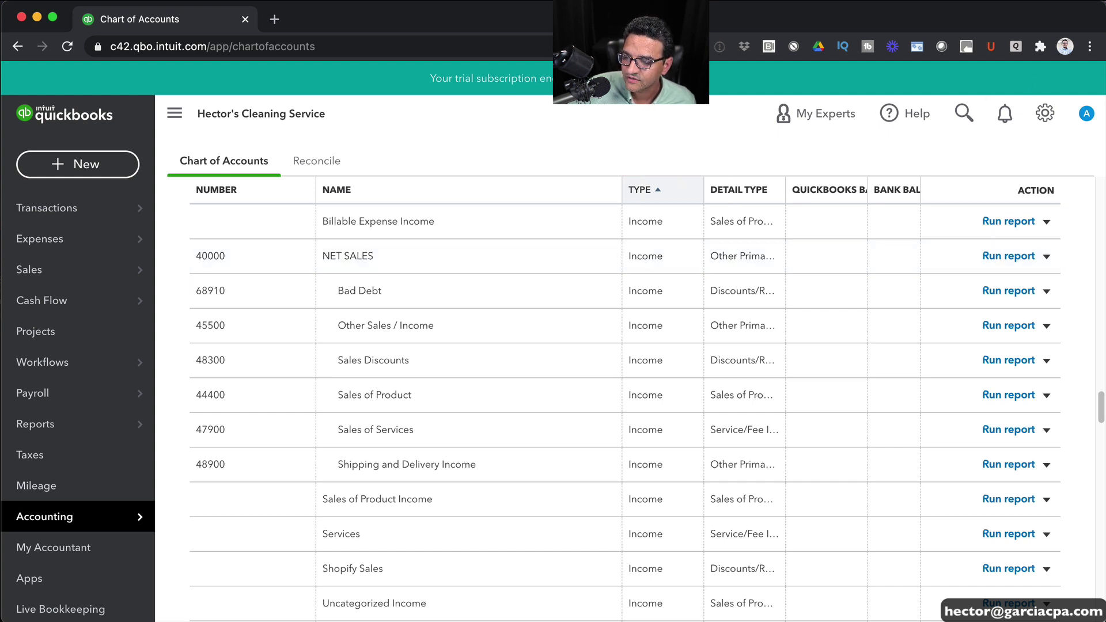
Switch to the Excel sample file and enter NET SALES as the Income Account for all products in rows 2 to 7
{"action": "key", "text": "super+Tab"}
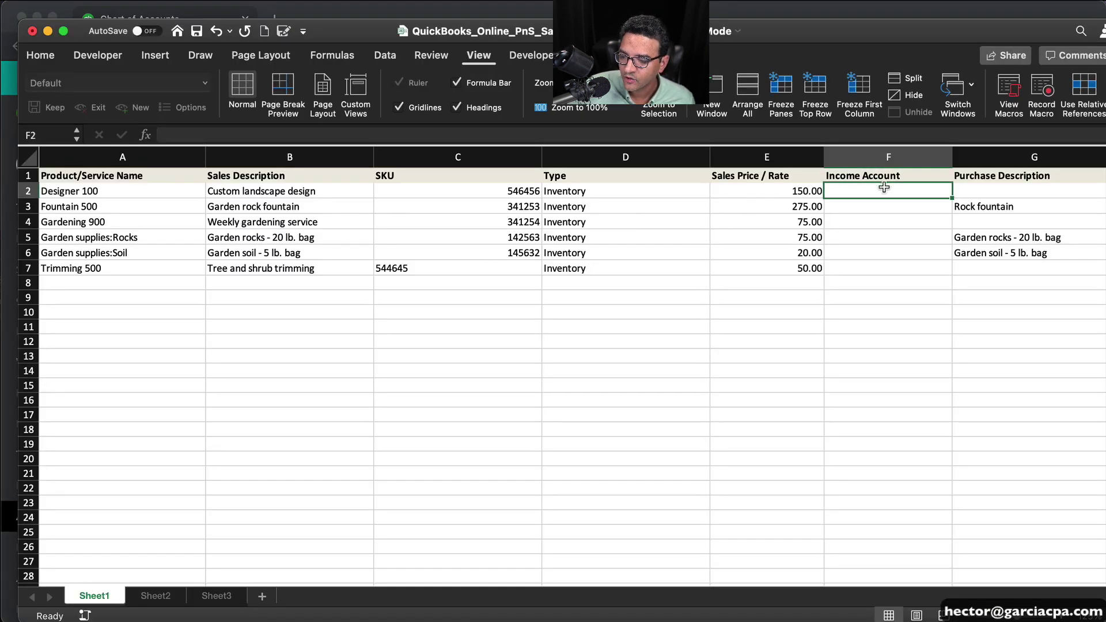
{"action": "type", "text": "NET S"}
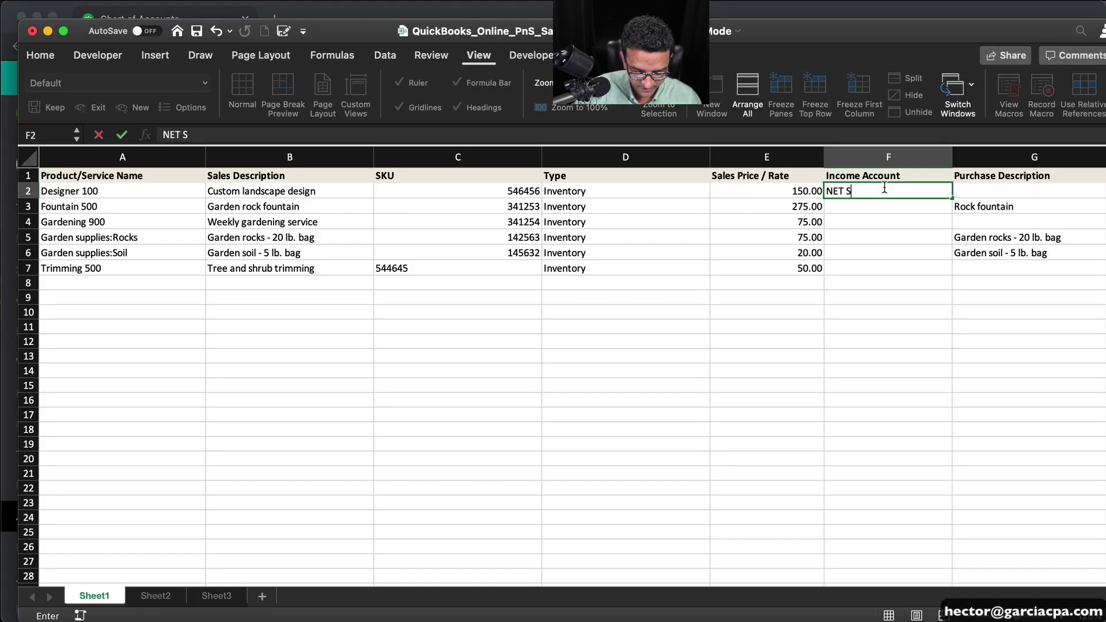
{"action": "type", "text": "ALES"}
{"action": "key", "text": "Return"}
{"action": "key", "text": "Up"}
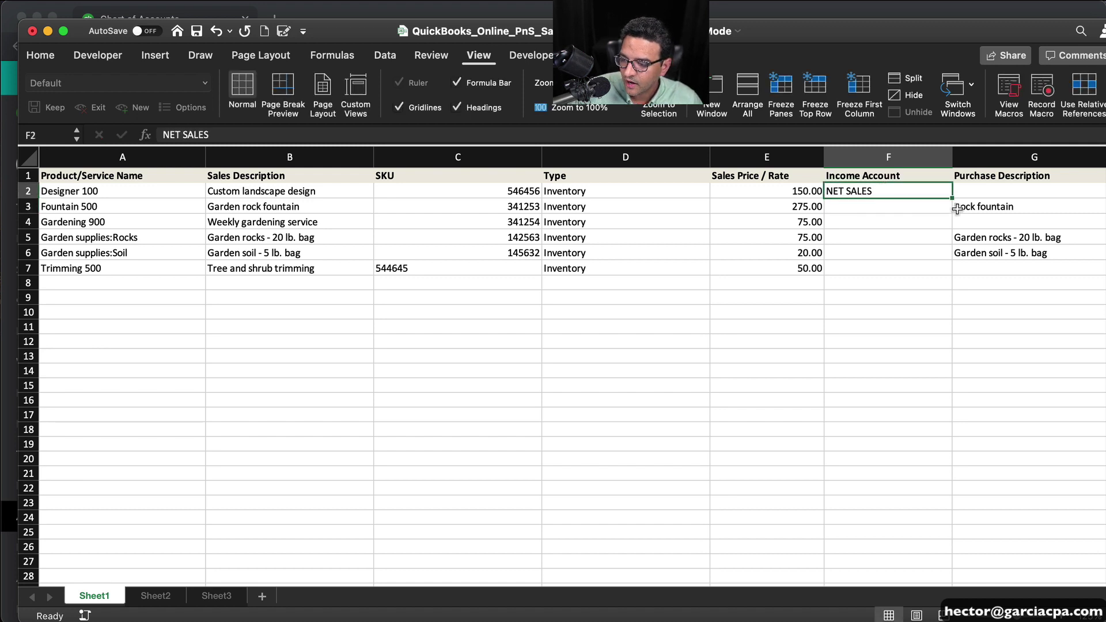
{"action": "left_click_drag", "start_coordinate": [953, 198], "coordinate": [954, 277]}
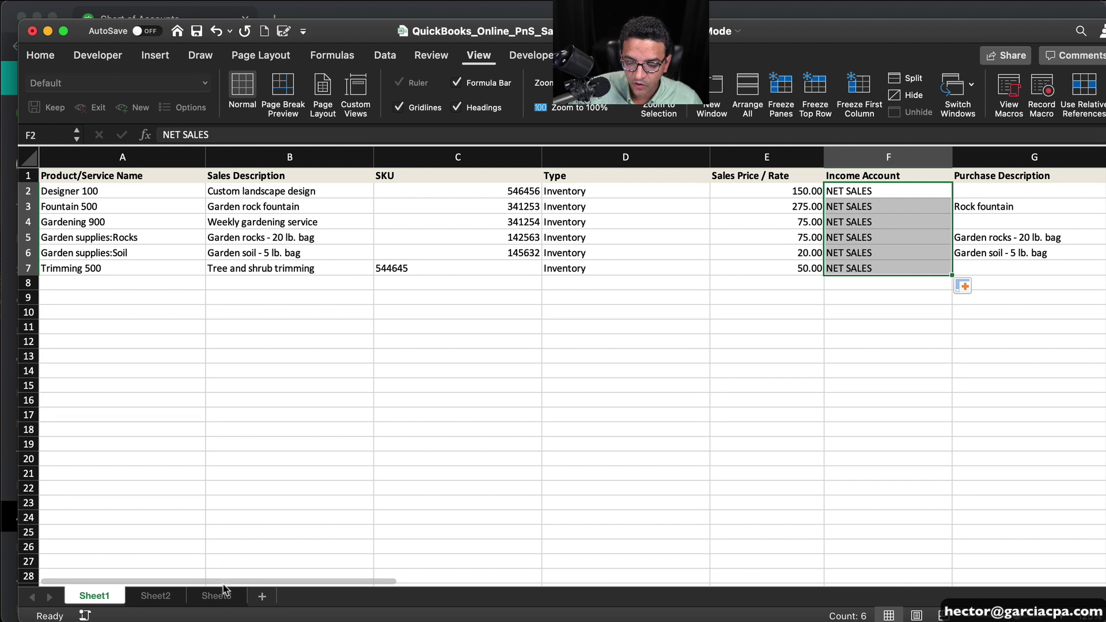
Fill the empty Purchase Description cells with placeholder text: gdfg in rows 2 and 4, gdfgd in row 7
{"action": "left_click_drag", "start_coordinate": [227, 584], "coordinate": [389, 593]}
{"action": "left_click", "coordinate": [518, 191]}
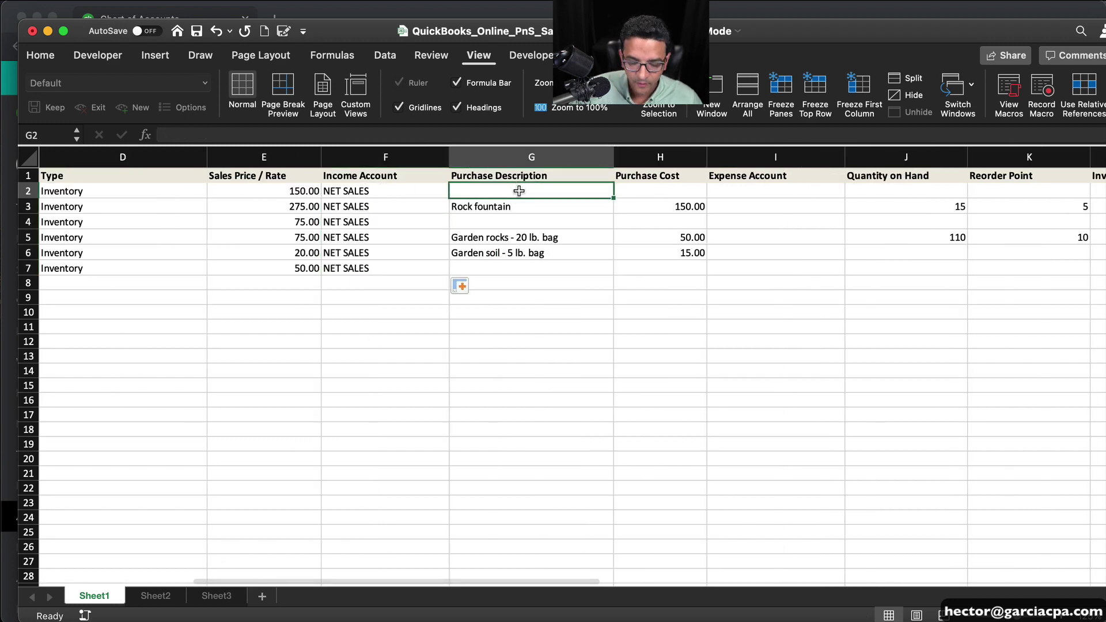
{"action": "type", "text": "gdfg"}
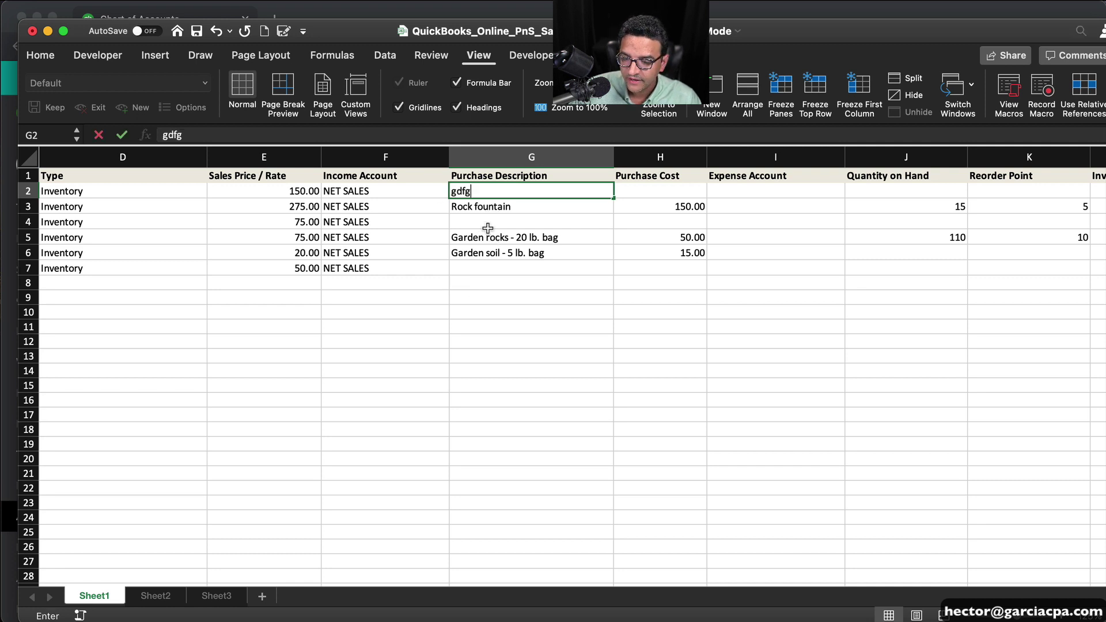
{"action": "left_click", "coordinate": [488, 223]}
{"action": "type", "text": "gdfg"}
{"action": "left_click", "coordinate": [480, 268]}
{"action": "type", "text": "gdfgd"}
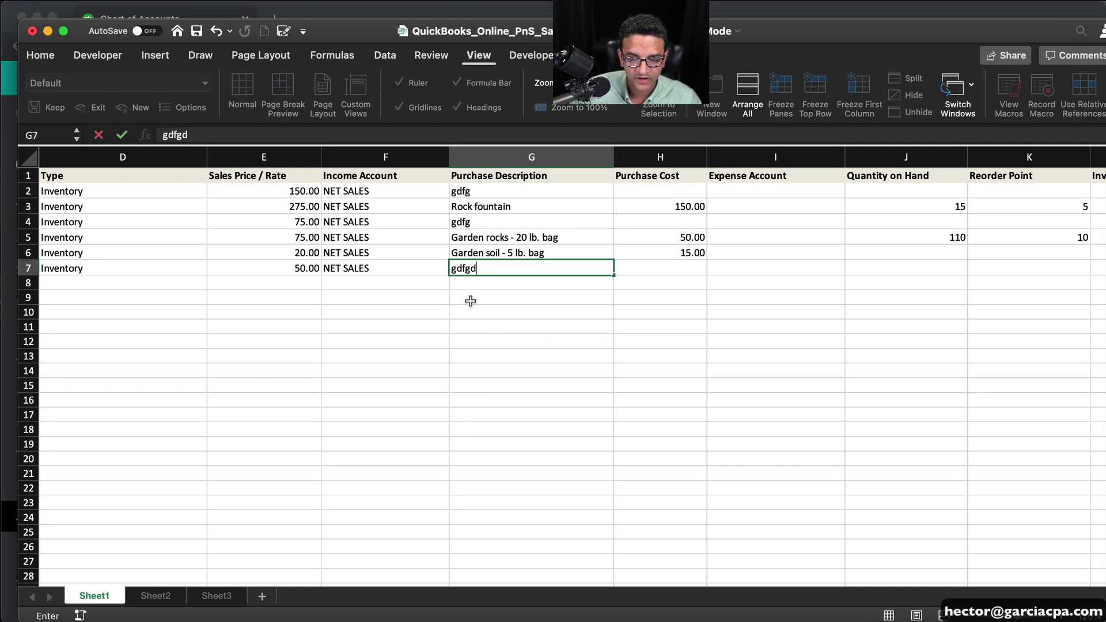
{"action": "left_click", "coordinate": [473, 296]}
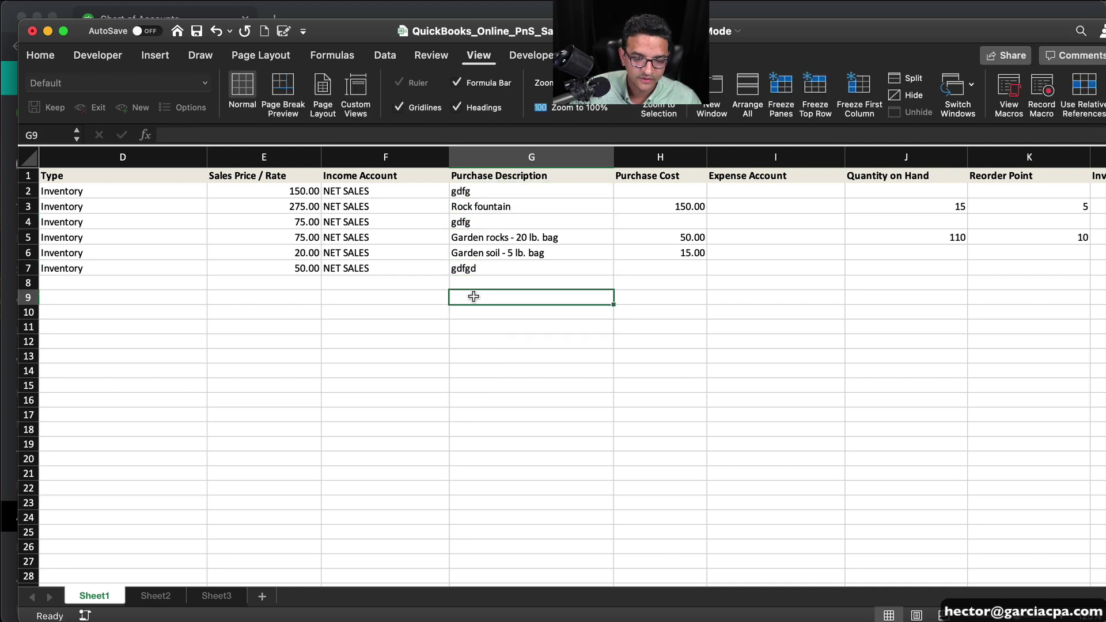
Fill in the missing purchase costs: 60 in row 2, 70.00 in row 4 and 11 in row 7
{"action": "left_click", "coordinate": [657, 191]}
{"action": "type", "text": "60"}
{"action": "key", "text": "Return"}
{"action": "key", "text": "Return"}
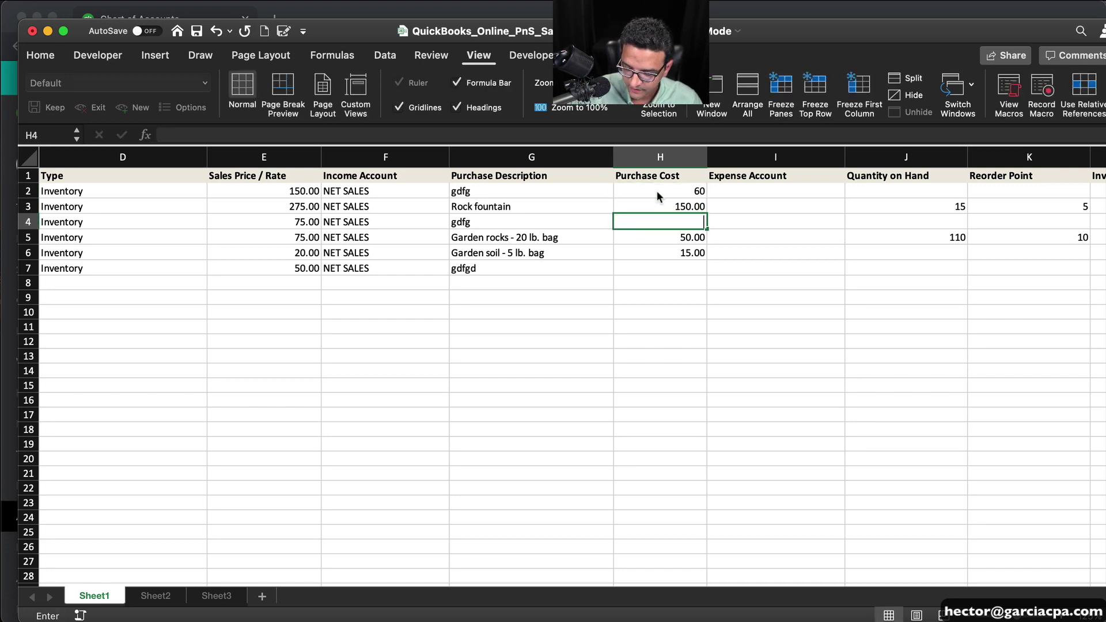
{"action": "type", "text": "70.00"}
{"action": "key", "text": "Return"}
{"action": "key", "text": "Return"}
{"action": "key", "text": "Return"}
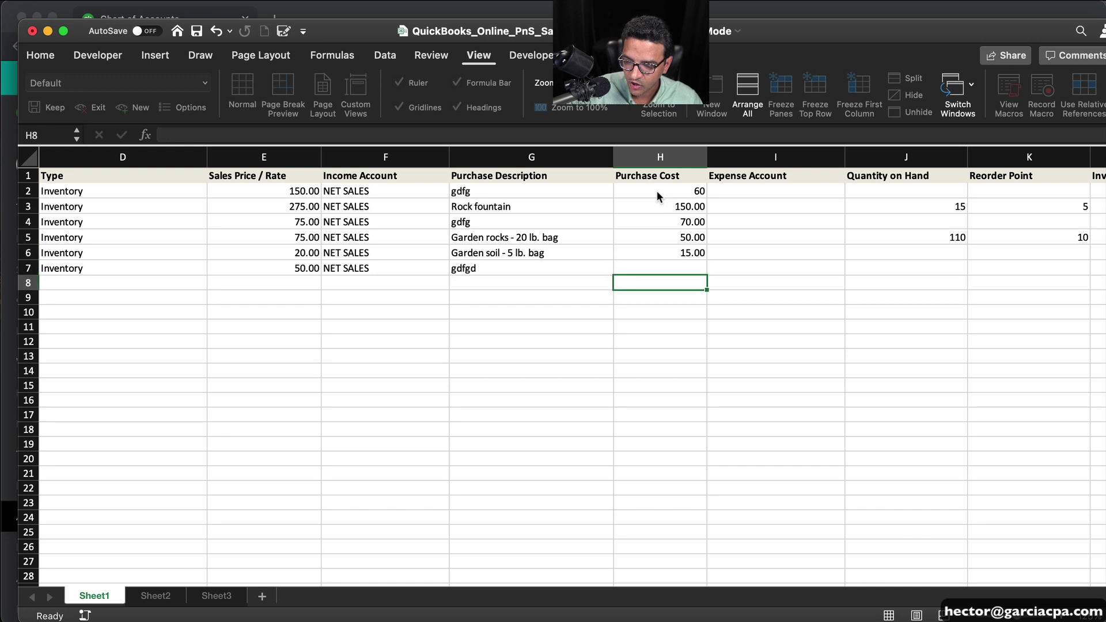
{"action": "type", "text": "11."}
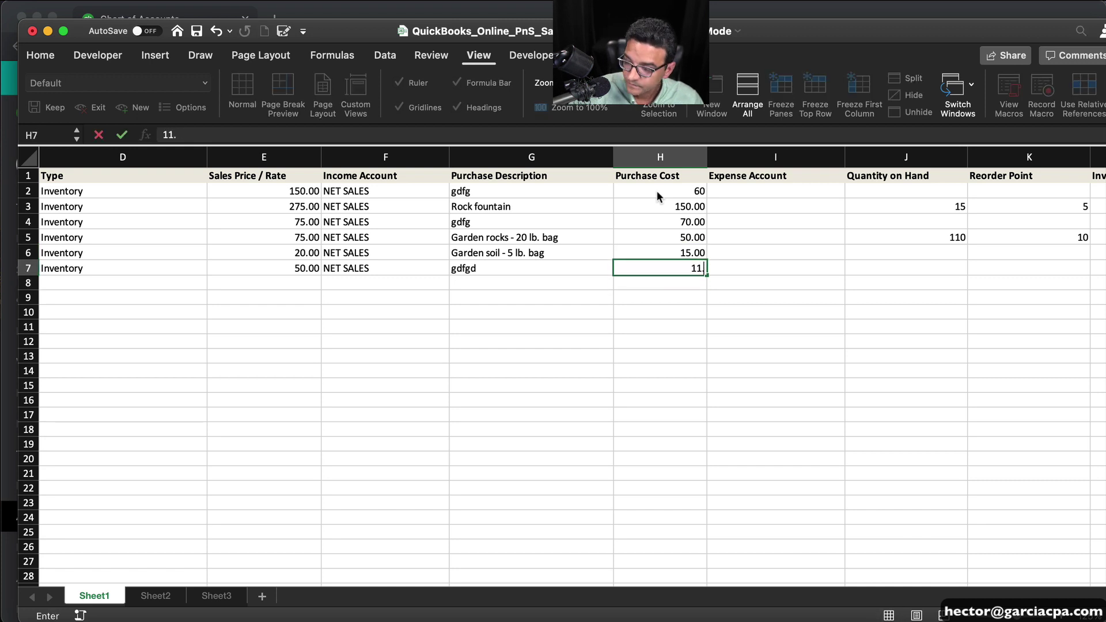
{"action": "key", "text": "Return"}
Switch to the QuickBooks Chart of Accounts and look up the exact name of the Cost of Goods Sold account
{"action": "left_click", "coordinate": [775, 199]}
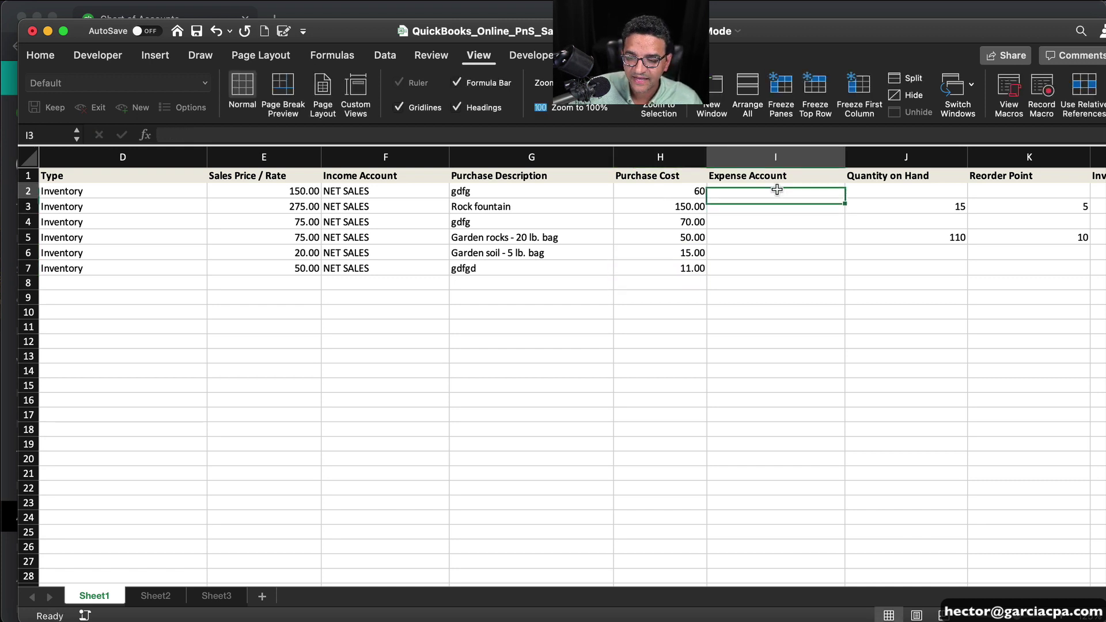
{"action": "left_click", "coordinate": [418, 13]}
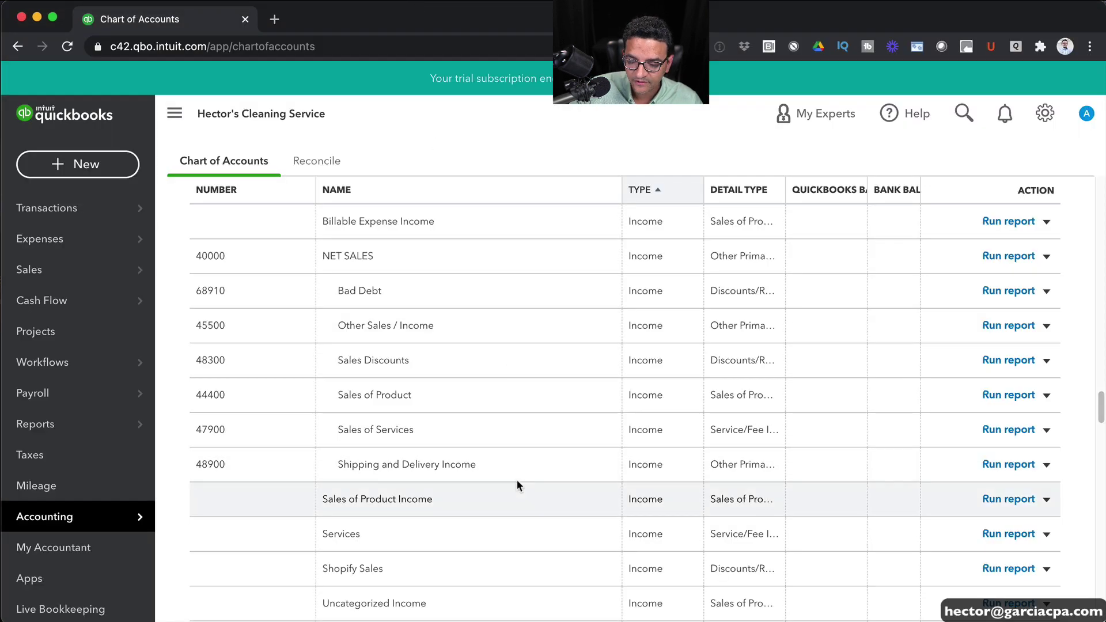
{"action": "scroll", "coordinate": [410, 483], "scroll_direction": "down", "scroll_amount": 3}
{"action": "scroll", "coordinate": [409, 486], "scroll_direction": "down", "scroll_amount": 3}
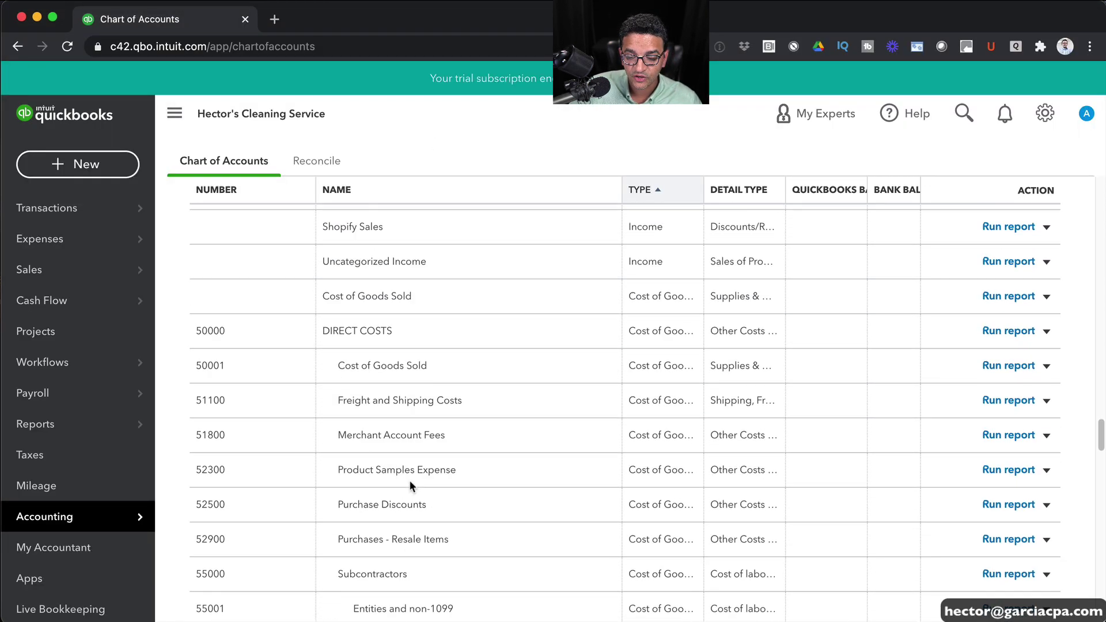
{"action": "left_click_drag", "start_coordinate": [349, 296], "coordinate": [409, 298]}
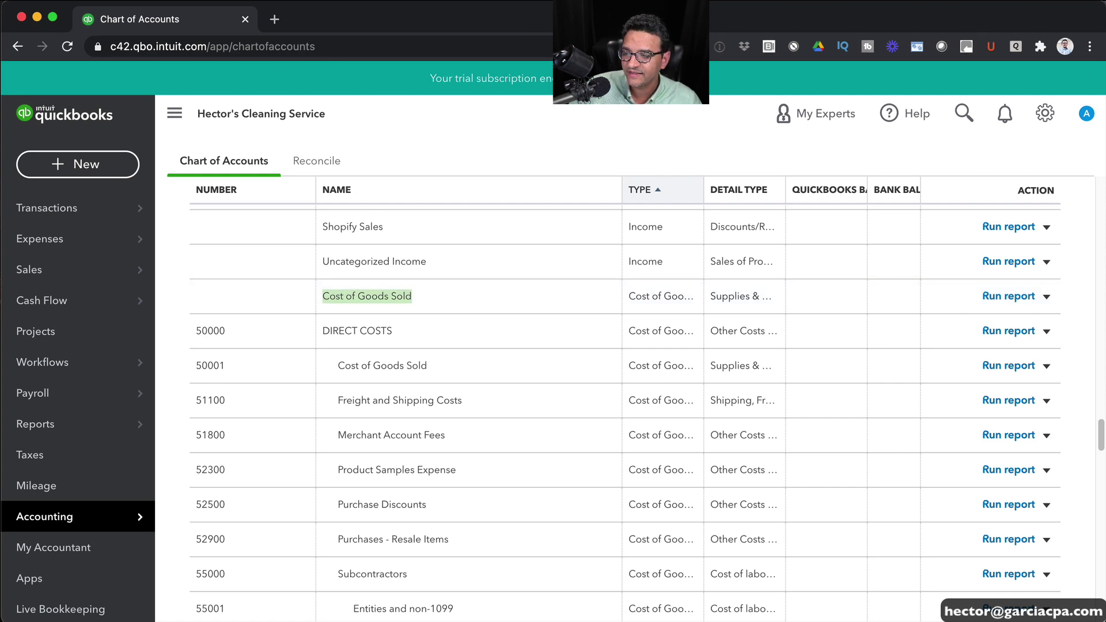
Switch back to the spreadsheet and enter Cost of Goods Sold as the Expense Account in row 2, correcting any misspelling
{"action": "key", "text": "super+Tab"}
{"action": "type", "text": "C"}
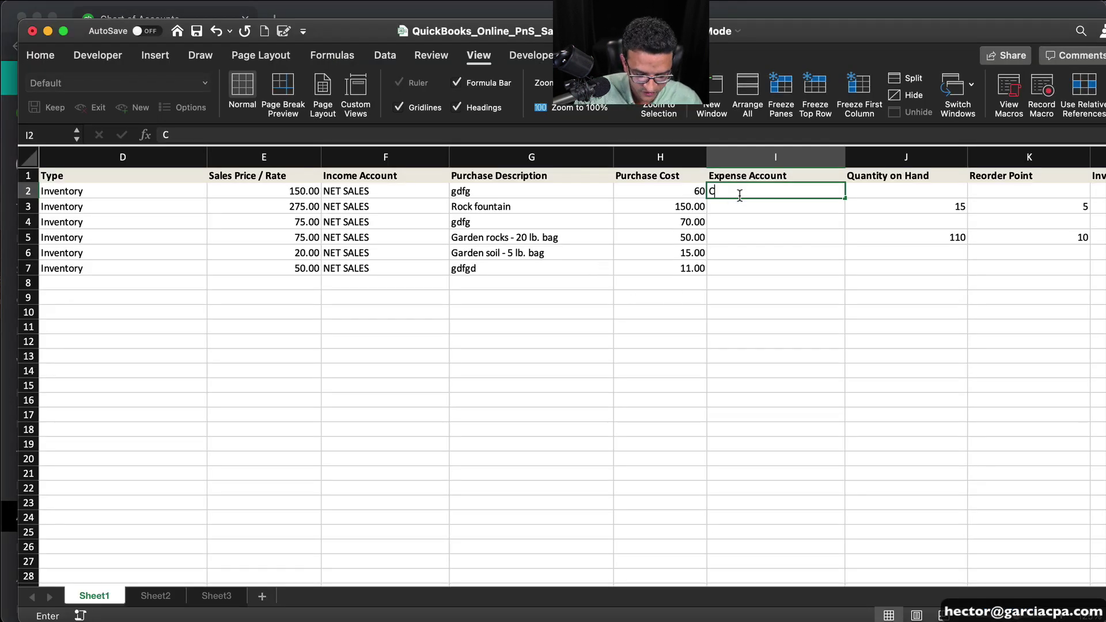
{"action": "type", "text": "ost of Godds Sol"}
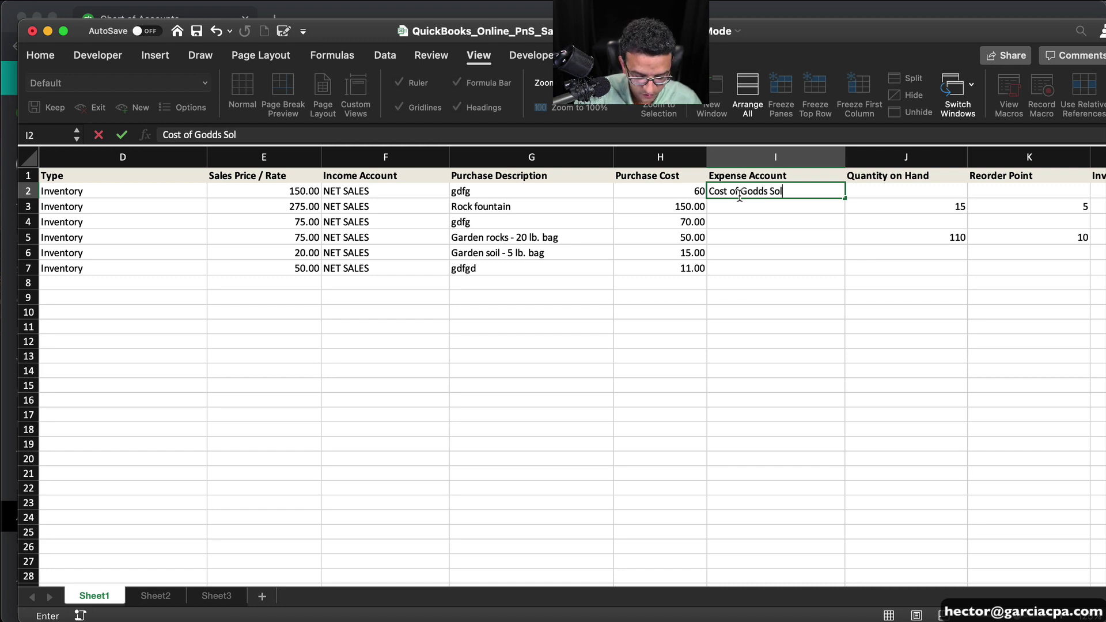
{"action": "type", "text": "d"}
{"action": "key", "text": "Left"}
{"action": "key", "text": "Left"}
{"action": "key", "text": "Right"}
{"action": "key", "text": "Right"}
{"action": "key", "text": "Right"}
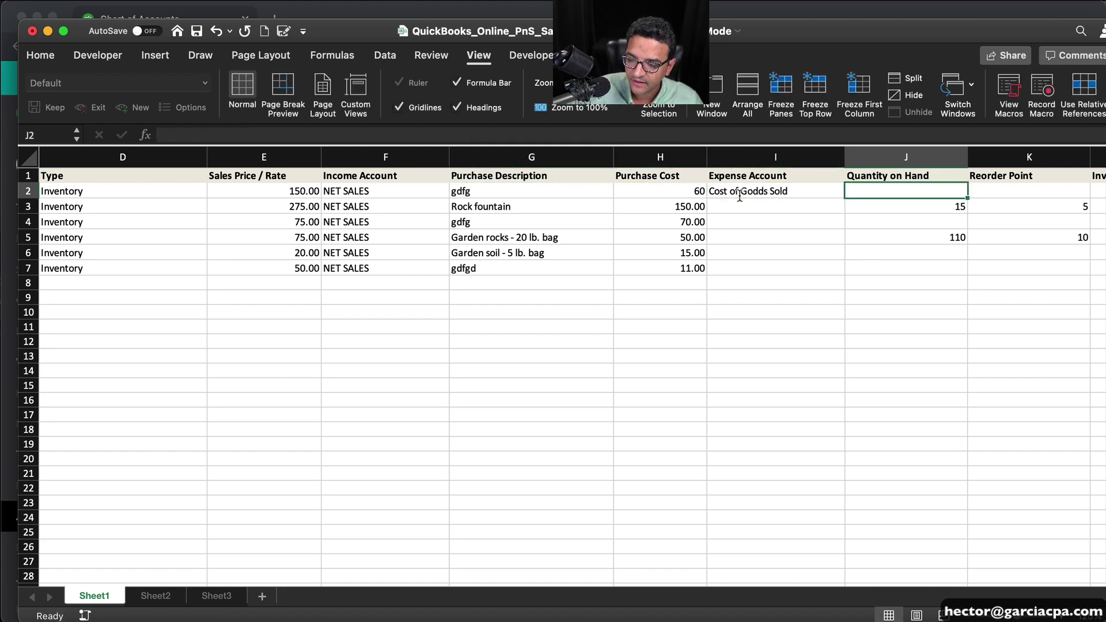
{"action": "key", "text": "Left"}
{"action": "double_click", "coordinate": [751, 195]}
{"action": "key", "text": "BackSpace"}
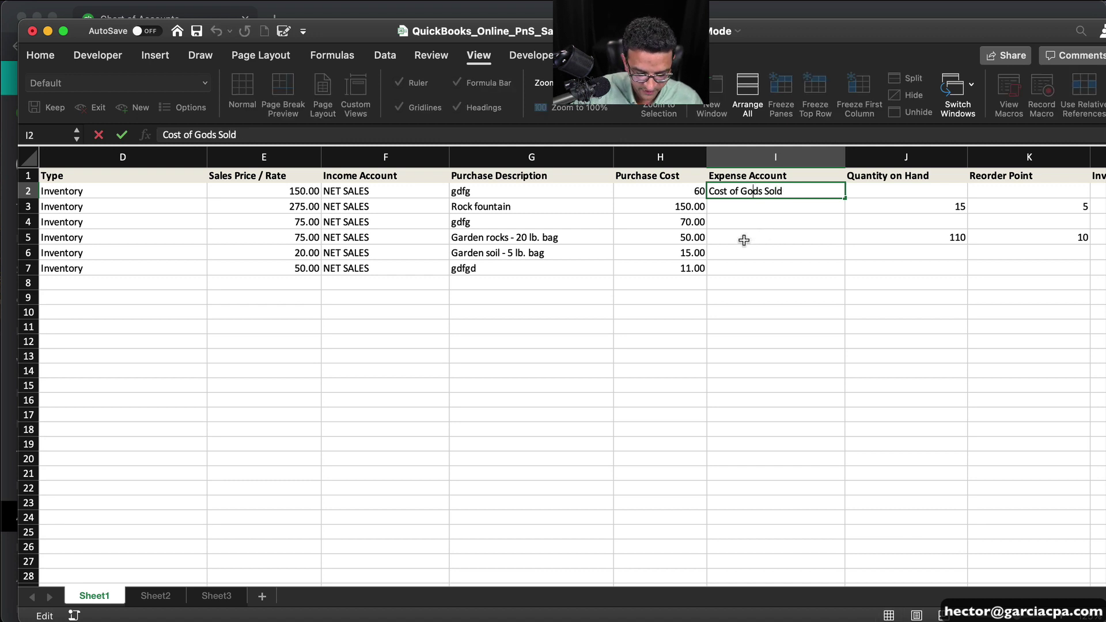
{"action": "type", "text": "o"}
{"action": "left_click", "coordinate": [744, 240]}
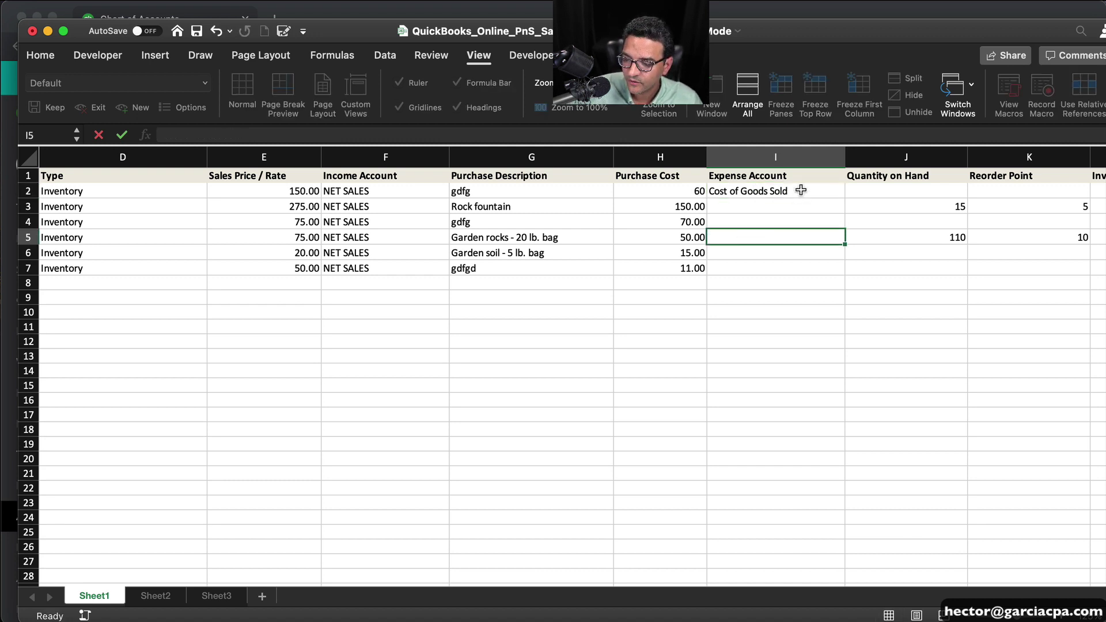
Copy the Cost of Goods Sold expense account from row 2 down to row 7
{"action": "left_click", "coordinate": [806, 195]}
{"action": "left_click_drag", "start_coordinate": [843, 203], "coordinate": [841, 271]}
{"action": "left_click", "coordinate": [907, 327]}
Fill in the missing Quantity on Hand values: 0 in rows 2 and 4, 10 in row 6 and 5 in row 7
{"action": "left_click", "coordinate": [921, 190]}
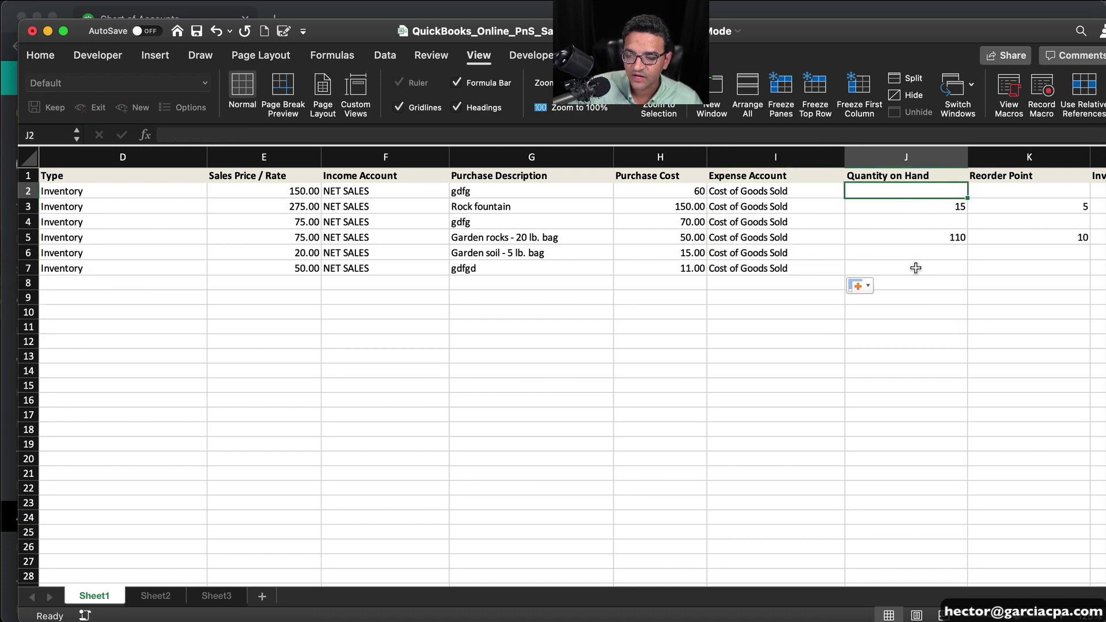
{"action": "type", "text": "0"}
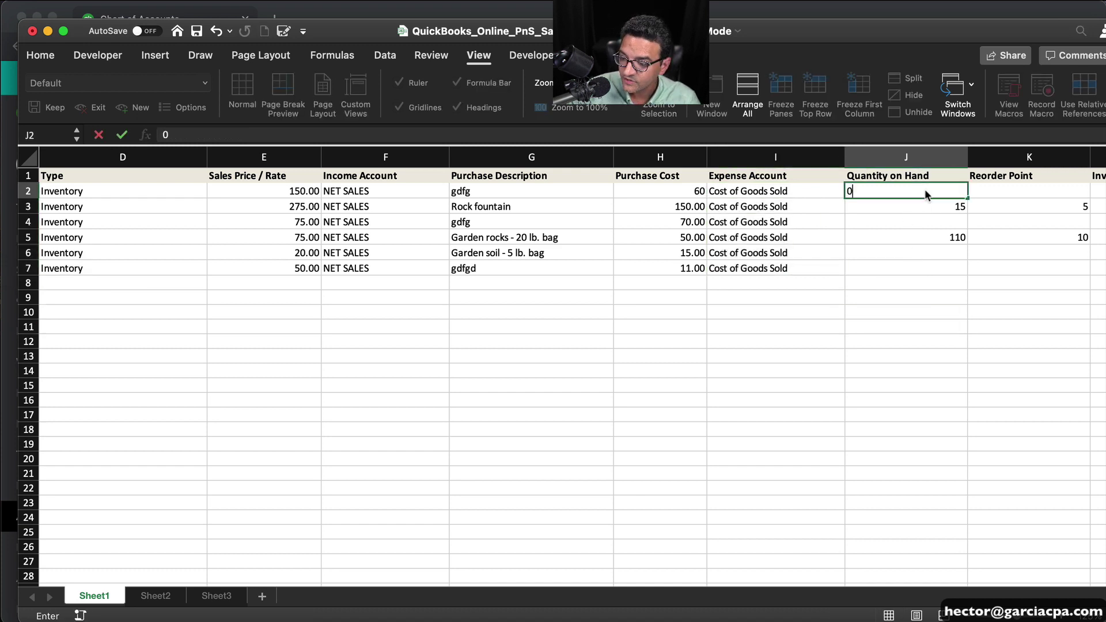
{"action": "key", "text": "Return"}
{"action": "key", "text": "Return"}
{"action": "type", "text": "0"}
{"action": "key", "text": "Return"}
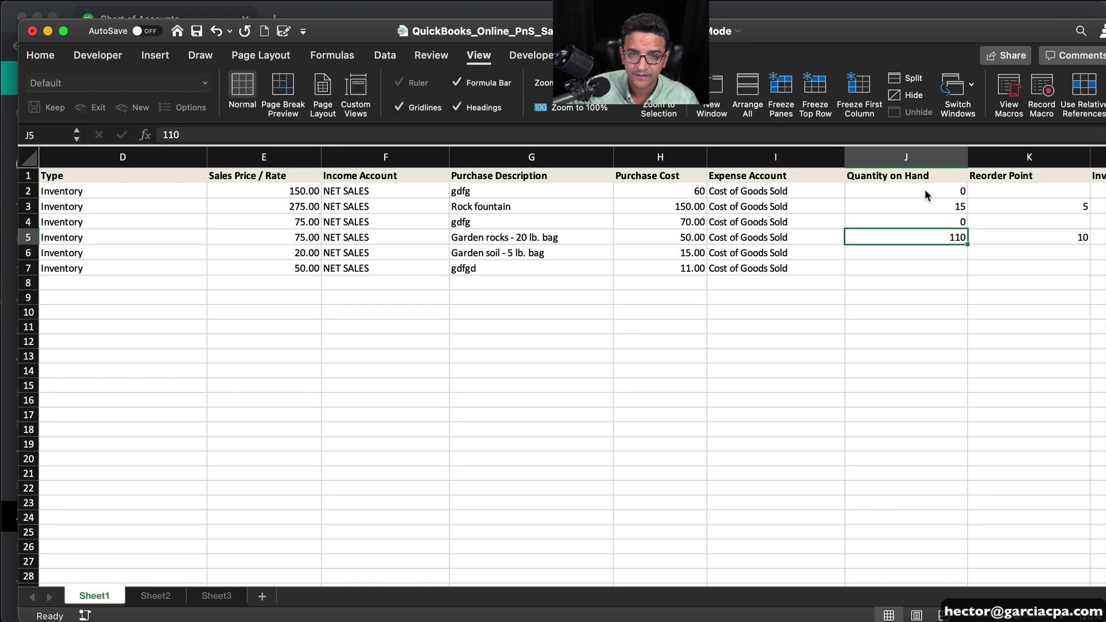
{"action": "key", "text": "Return"}
{"action": "type", "text": "10"}
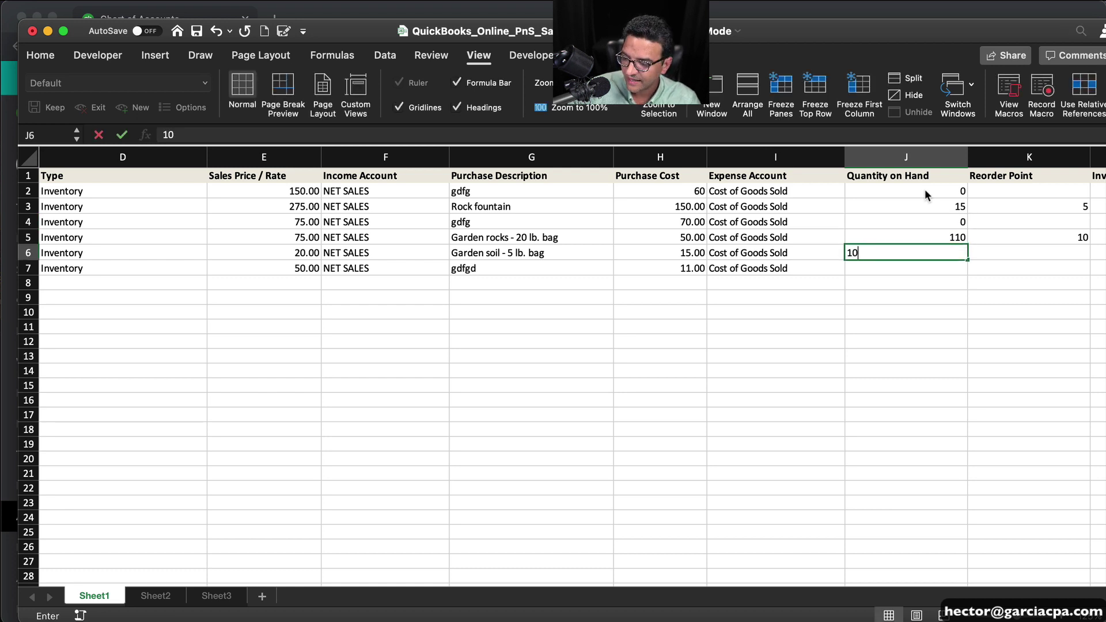
{"action": "key", "text": "Return"}
{"action": "type", "text": "5"}
{"action": "key", "text": "Return"}
{"action": "key", "text": "Up"}
{"action": "key", "text": "Up"}
{"action": "key", "text": "Up"}
{"action": "key", "text": "Up"}
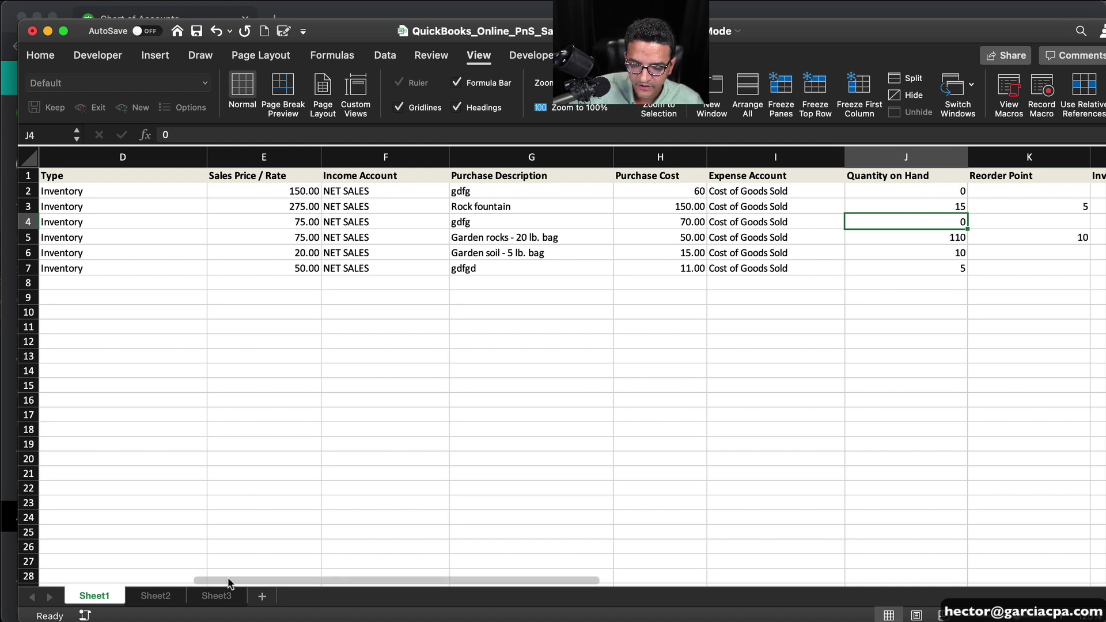
Fill in the missing Reorder Point values, entering 5 in rows 2, 4, 6 and 7
{"action": "left_click_drag", "start_coordinate": [227, 582], "coordinate": [277, 582]}
{"action": "left_click", "coordinate": [862, 192]}
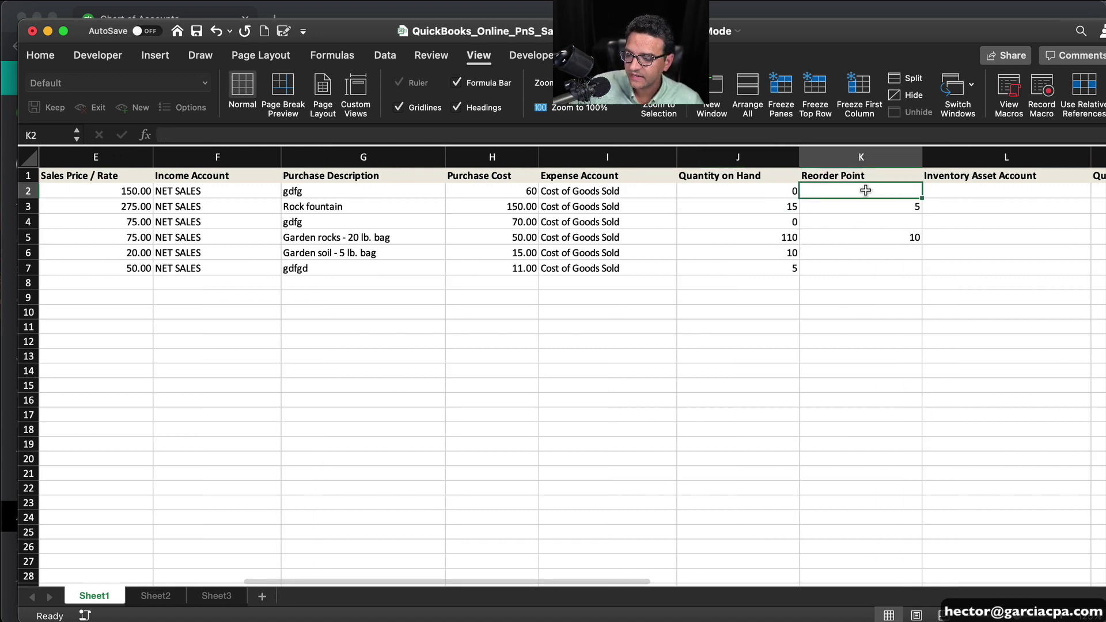
{"action": "type", "text": "5"}
{"action": "left_click", "coordinate": [860, 221]}
{"action": "type", "text": "5"}
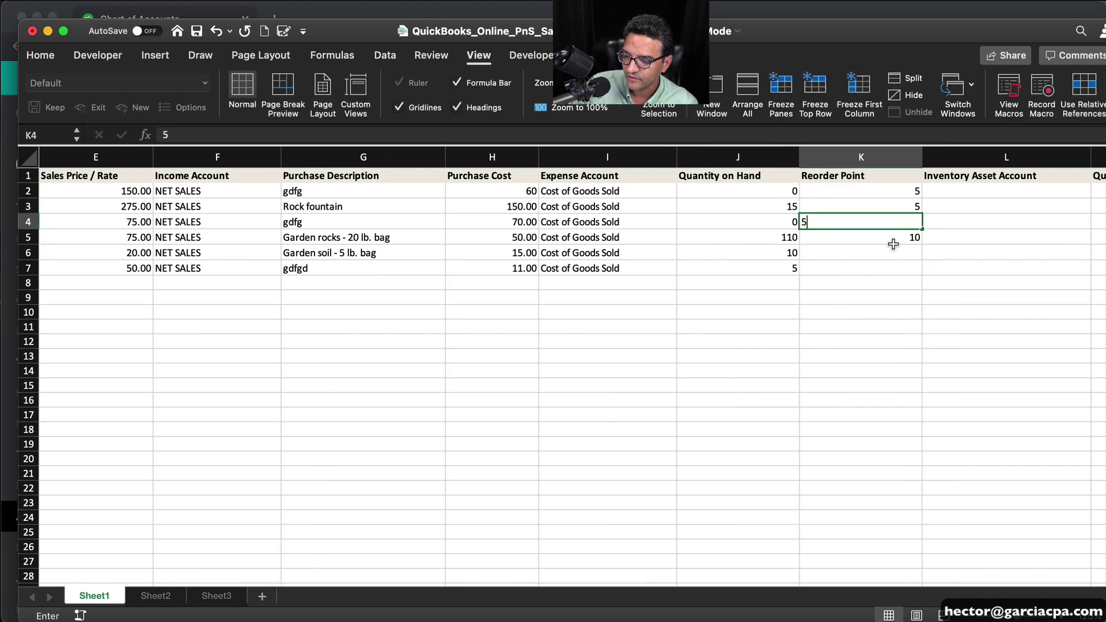
{"action": "left_click", "coordinate": [892, 253]}
{"action": "type", "text": "5"}
{"action": "left_click", "coordinate": [893, 270]}
{"action": "type", "text": "5"}
{"action": "left_click", "coordinate": [878, 297]}
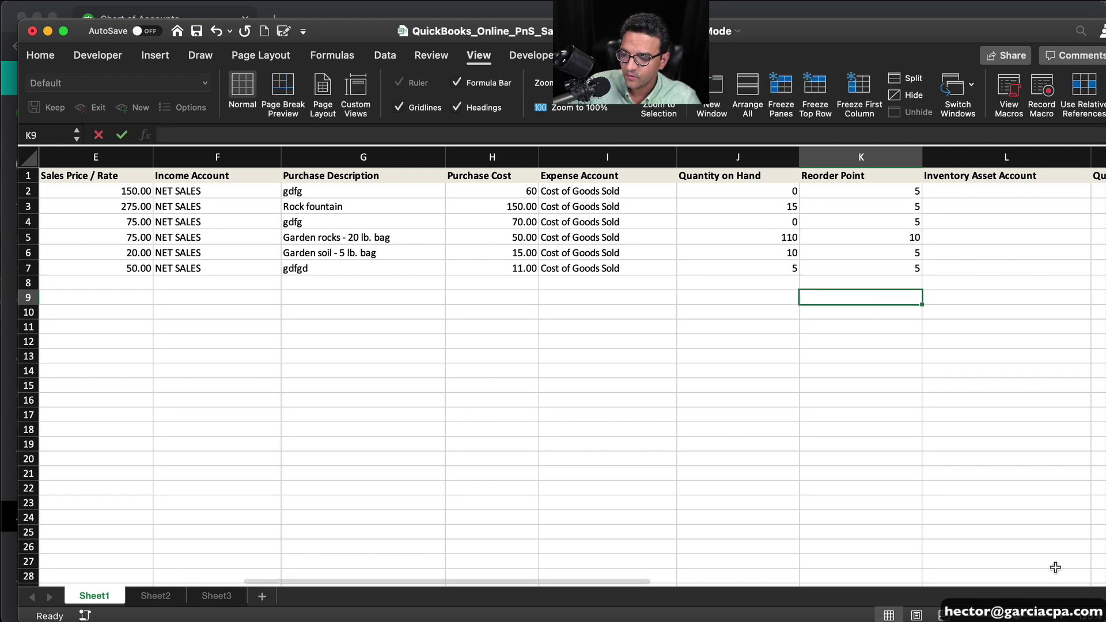
Switch to the QuickBooks Chart of Accounts, find the Inventory Asset account and copy its exact name for the Inventory Asset Account column
{"action": "left_click_drag", "start_coordinate": [632, 578], "coordinate": [794, 580]}
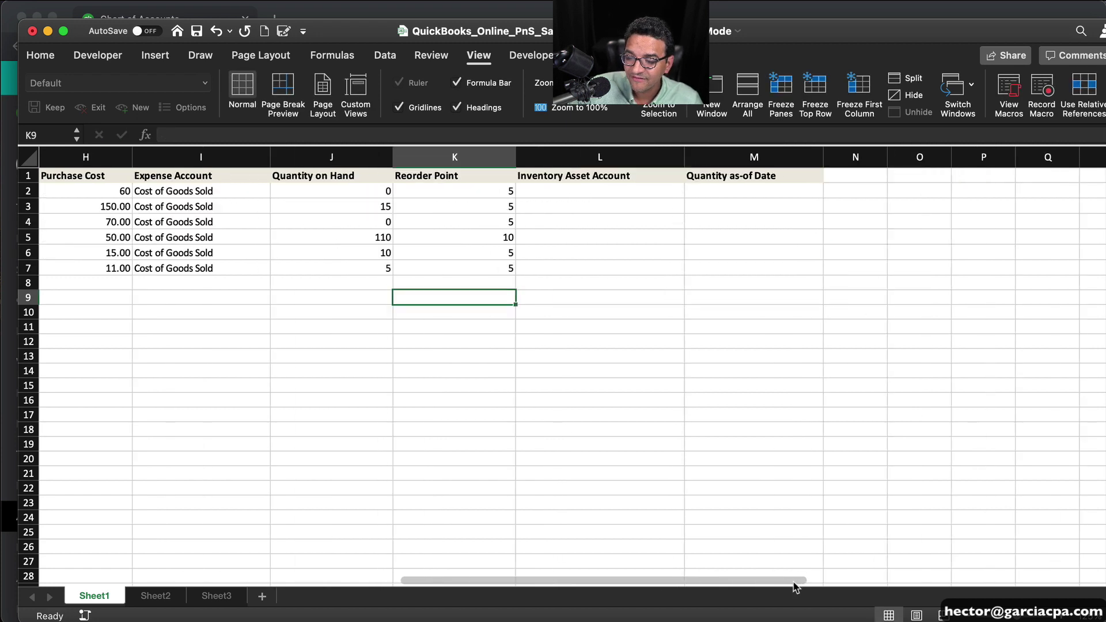
{"action": "left_click", "coordinate": [603, 194]}
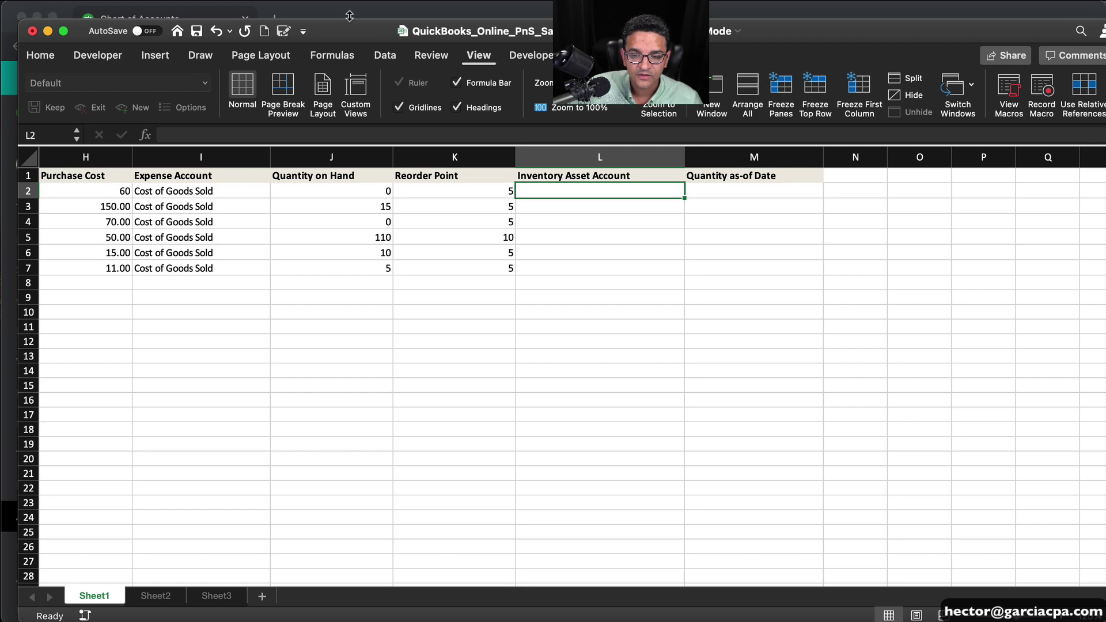
{"action": "left_click", "coordinate": [349, 15]}
{"action": "scroll", "coordinate": [437, 405], "scroll_direction": "up", "scroll_amount": 5}
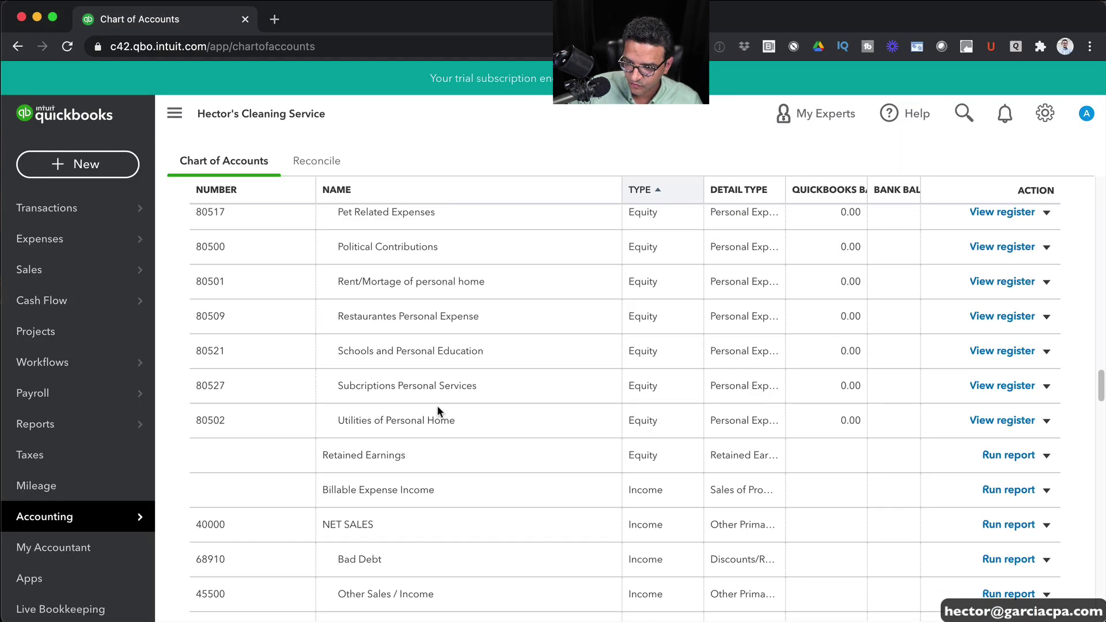
{"action": "scroll", "coordinate": [437, 405], "scroll_direction": "up", "scroll_amount": 15}
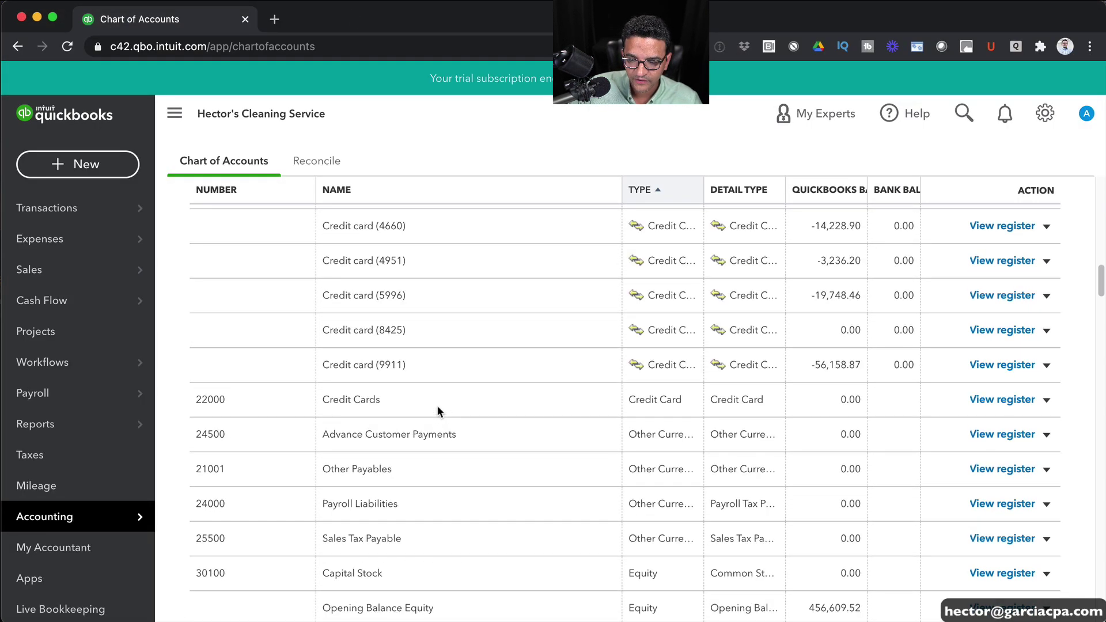
{"action": "scroll", "coordinate": [437, 405], "scroll_direction": "down", "scroll_amount": 5}
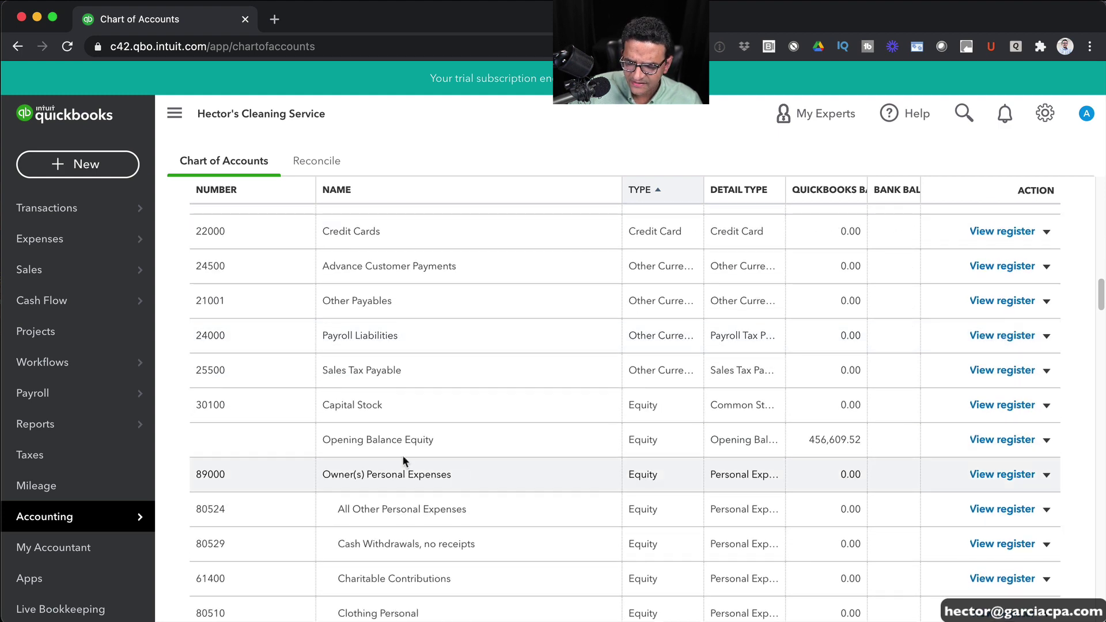
{"action": "scroll", "coordinate": [414, 382], "scroll_direction": "up", "scroll_amount": 15}
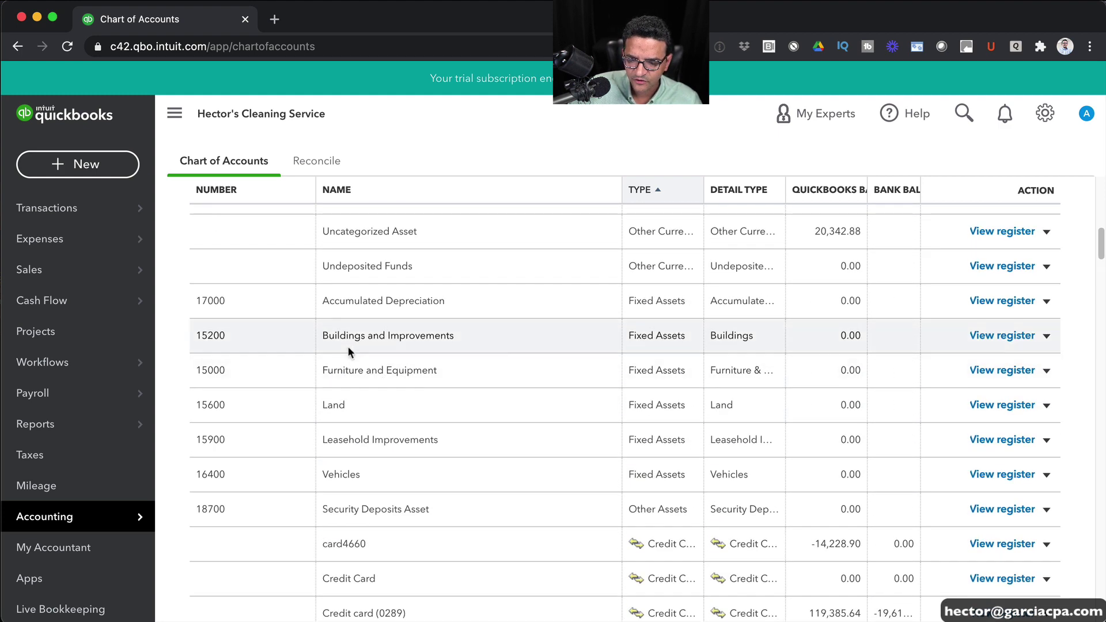
{"action": "scroll", "coordinate": [397, 317], "scroll_direction": "up", "scroll_amount": 4}
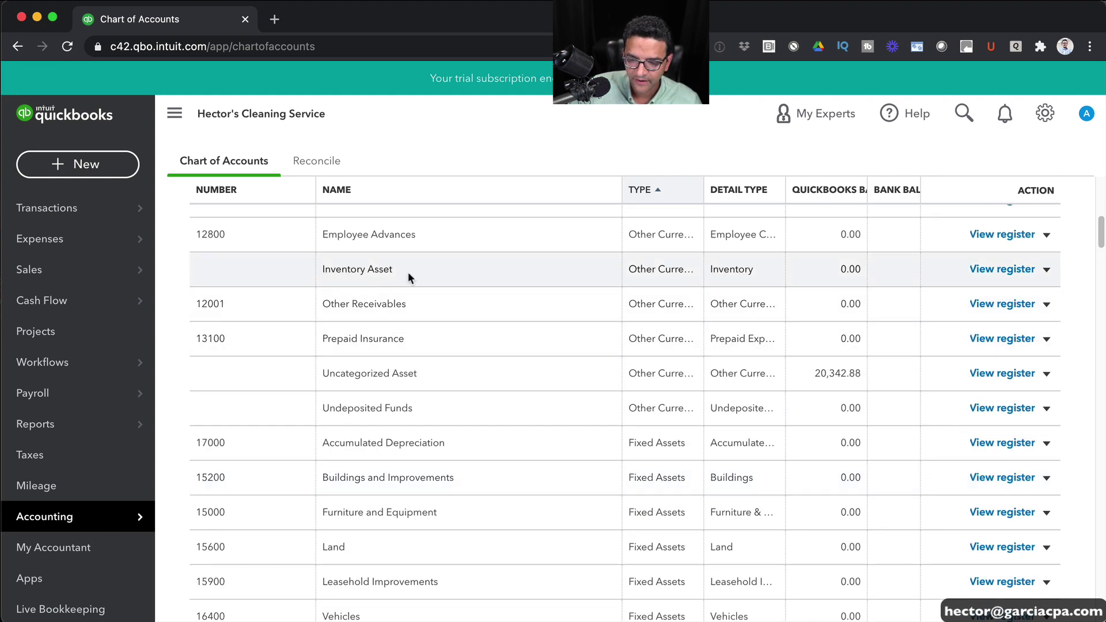
{"action": "right_click", "coordinate": [344, 269]}
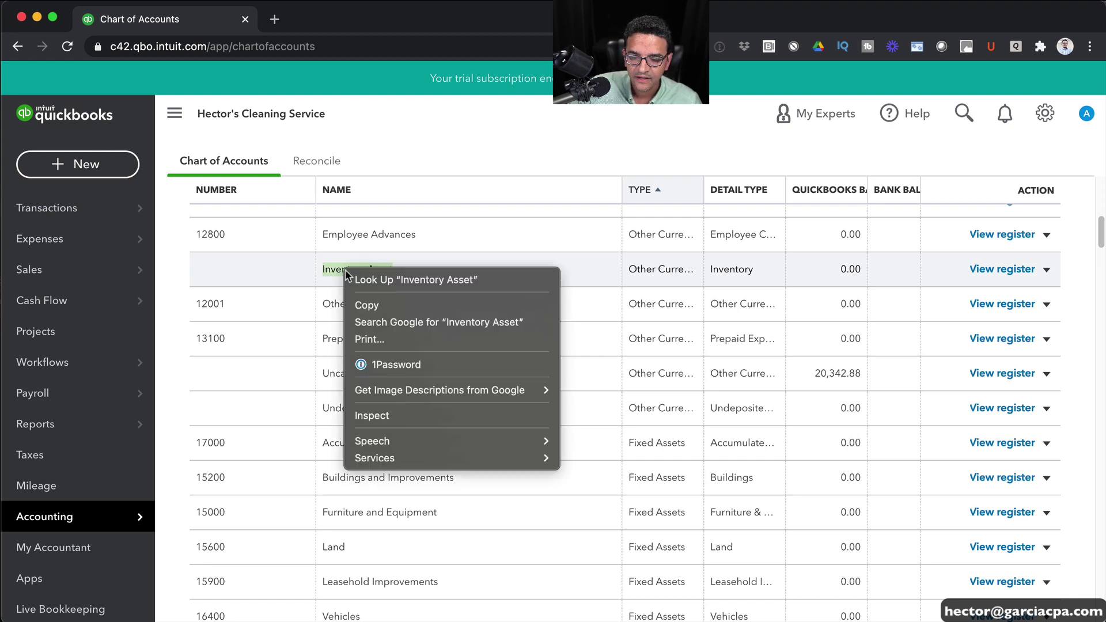
{"action": "key", "text": "super+c"}
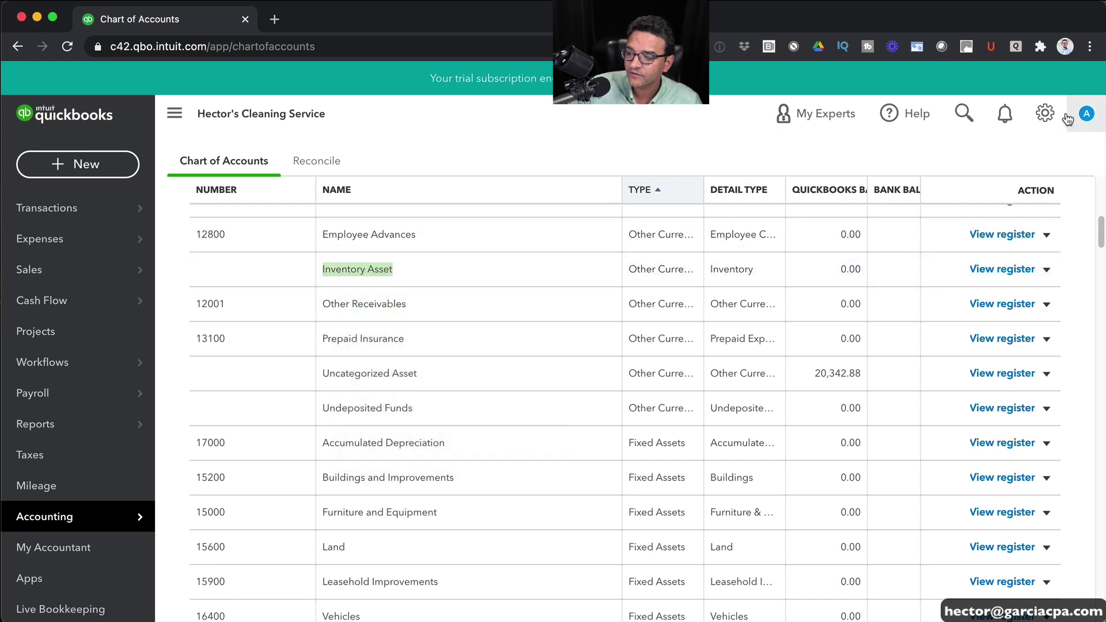
Switch back to the spreadsheet, paste Inventory Asset as the Inventory Asset Account in row 2 and fill it down to row 7
{"action": "key", "text": "super+Tab"}
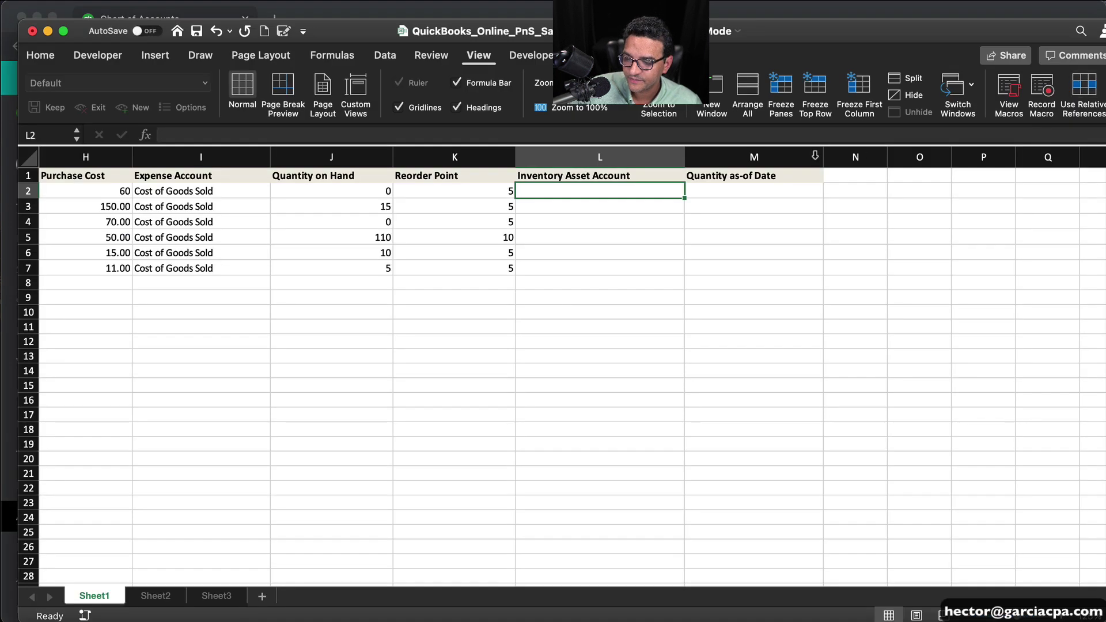
{"action": "right_click", "coordinate": [563, 194]}
{"action": "left_click", "coordinate": [593, 242]}
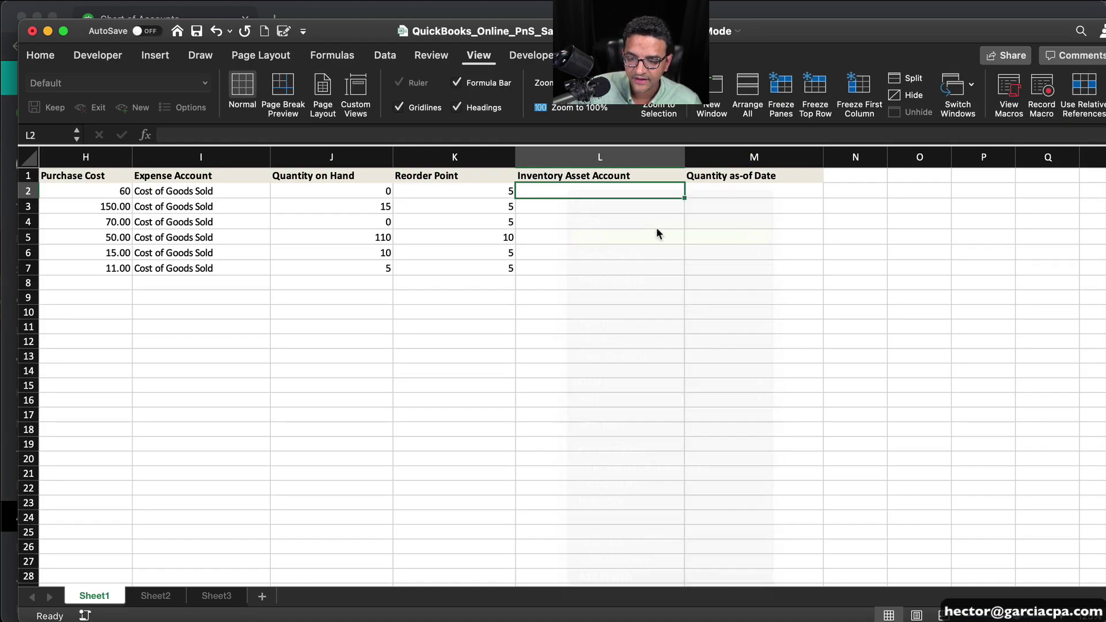
{"action": "left_click", "coordinate": [614, 222]}
{"action": "left_click", "coordinate": [612, 200]}
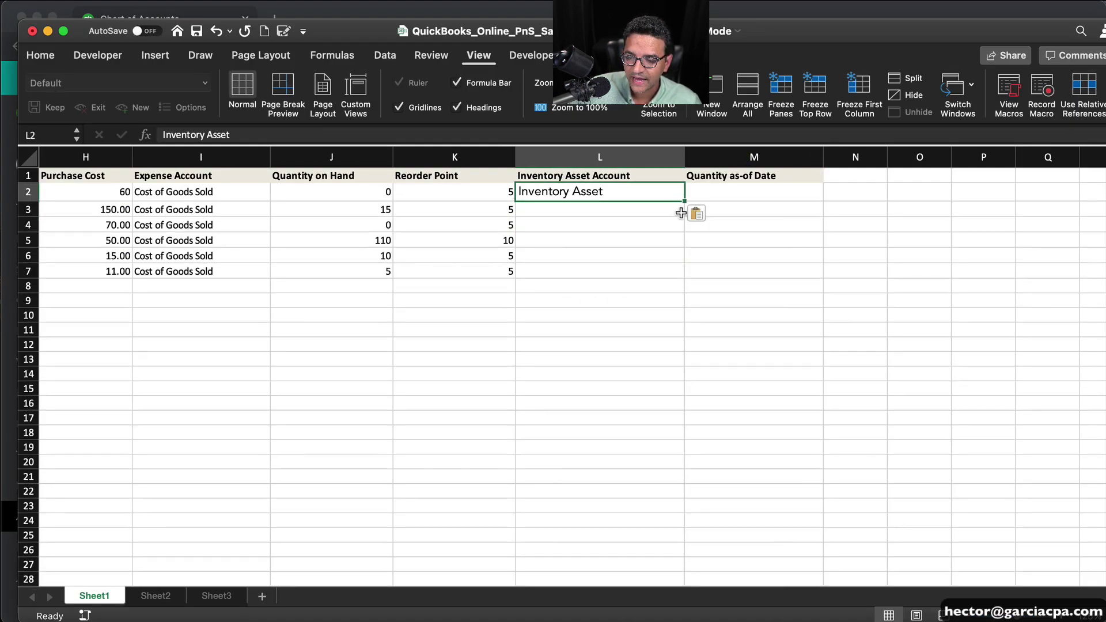
{"action": "left_click_drag", "start_coordinate": [684, 201], "coordinate": [673, 285]}
Enter 12/15/2020 as the Quantity as-of Date in row 2 and copy it to row 3
{"action": "left_click", "coordinate": [779, 193]}
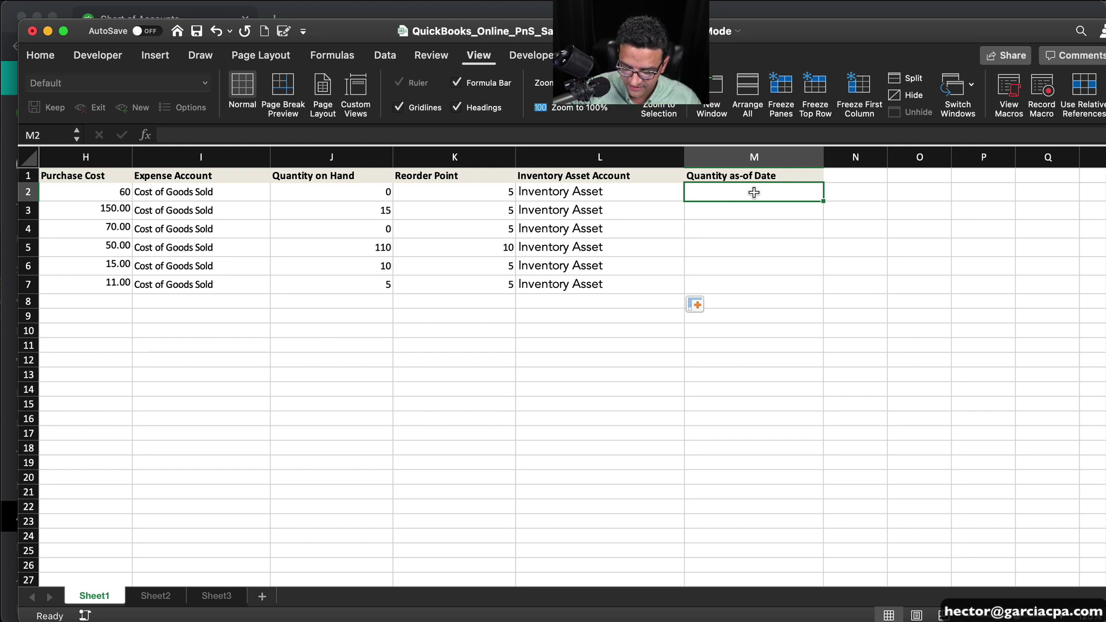
{"action": "type", "text": "12/15/2020"}
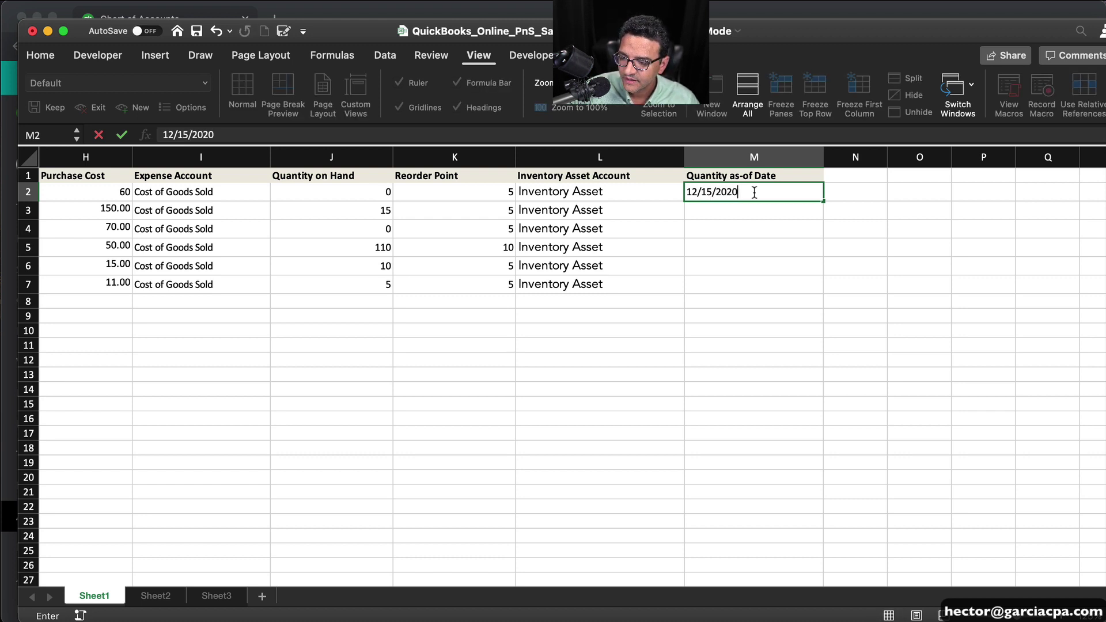
{"action": "key", "text": "Return"}
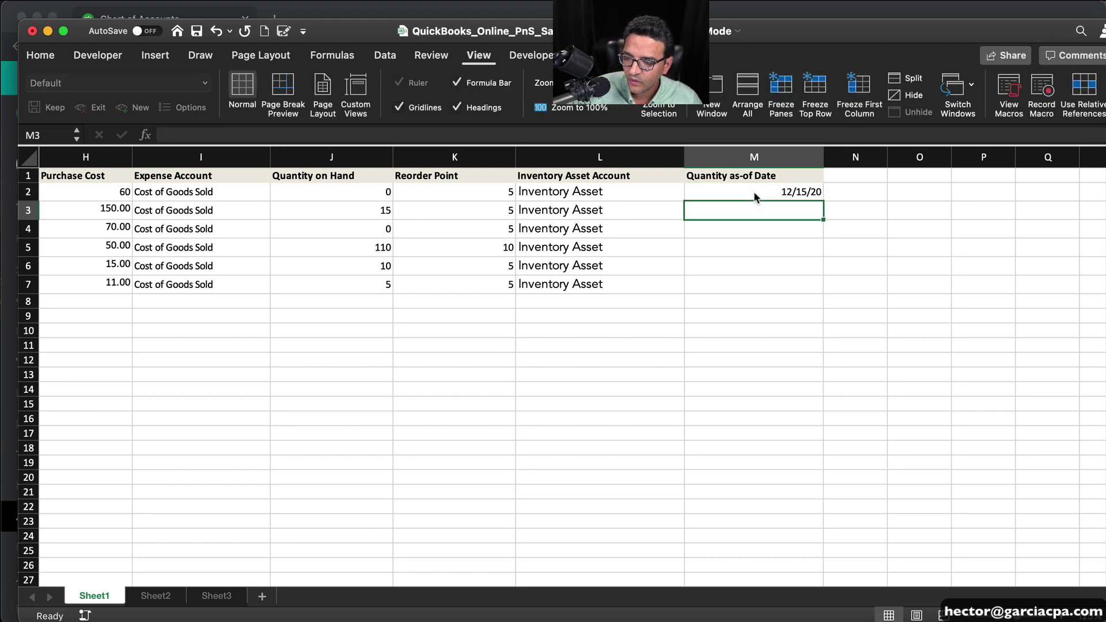
{"action": "left_click", "coordinate": [753, 192]}
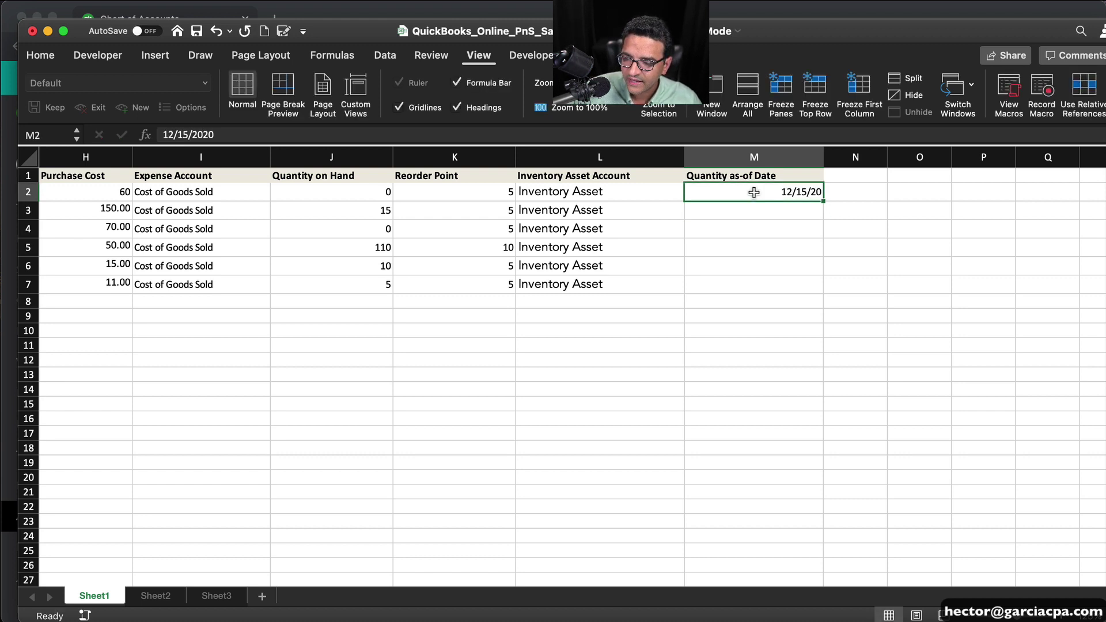
{"action": "key", "text": "super+c"}
{"action": "left_click", "coordinate": [805, 208]}
{"action": "key", "text": "super+v"}
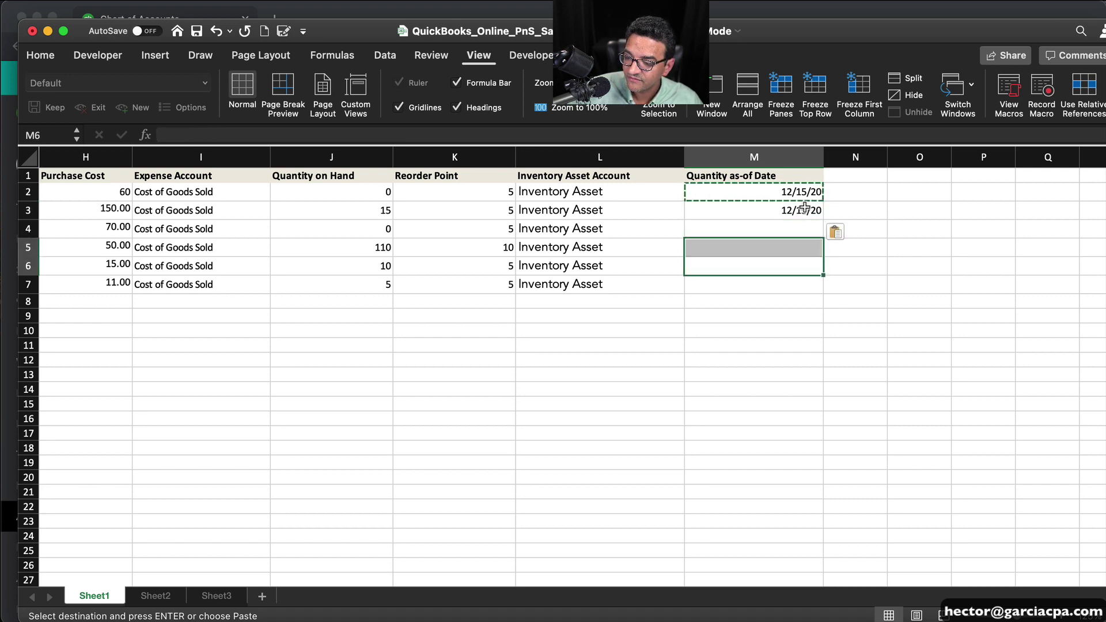
Fill the Quantity as-of Date column from row 3 down to row 7
{"action": "left_click_drag", "start_coordinate": [822, 219], "coordinate": [812, 288]}
{"action": "left_click", "coordinate": [753, 313]}
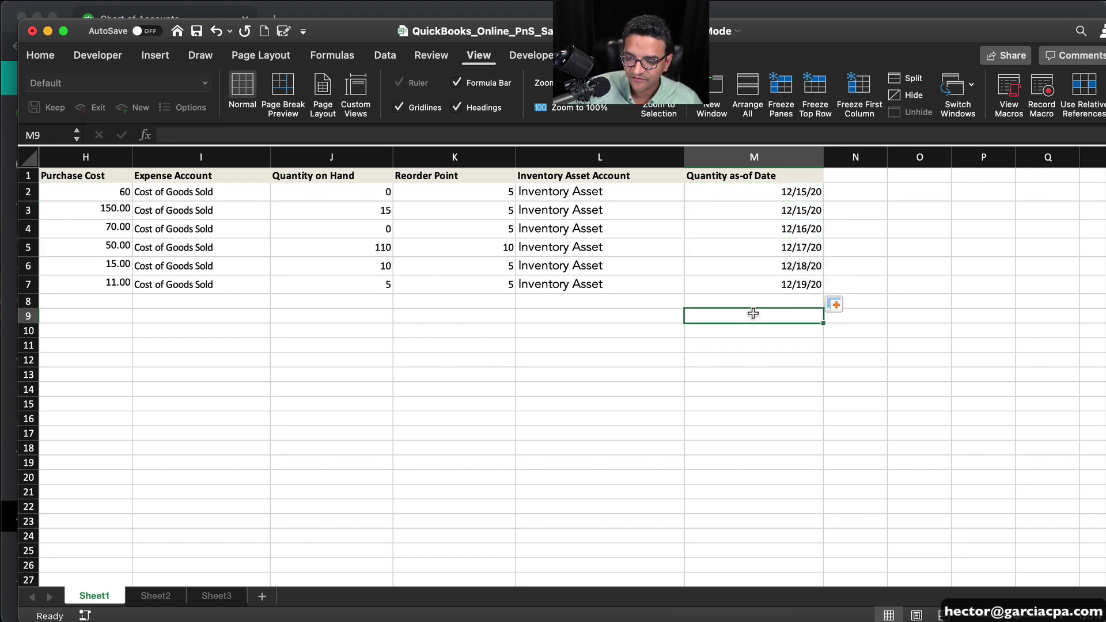
{"action": "left_click", "coordinate": [789, 214]}
{"action": "left_click", "coordinate": [796, 197]}
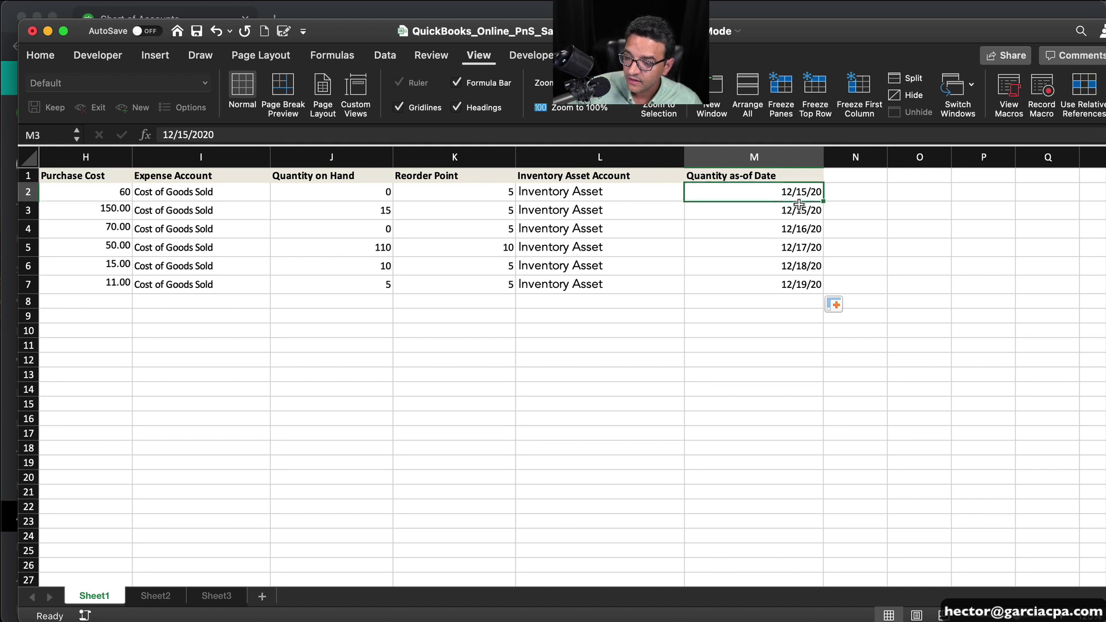
{"action": "left_click_drag", "start_coordinate": [799, 205], "coordinate": [818, 293]}
{"action": "left_click", "coordinate": [809, 198]}
{"action": "left_click", "coordinate": [742, 300]}
Save the completed sample product workbook
{"action": "left_click_drag", "start_coordinate": [858, 578], "coordinate": [396, 576]}
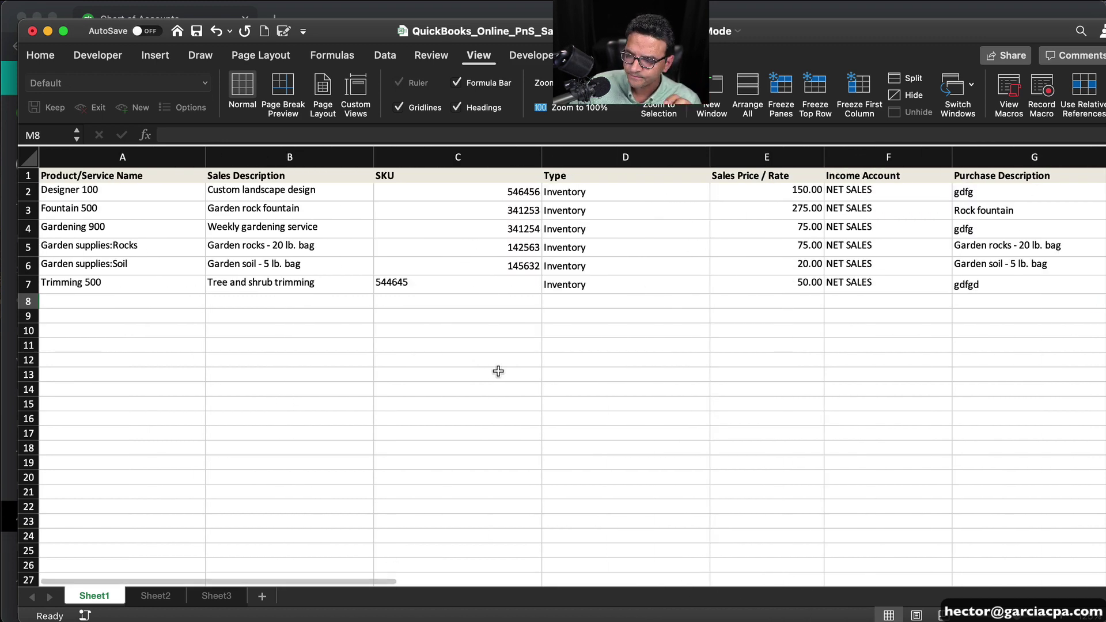
{"action": "left_click", "coordinate": [197, 32]}
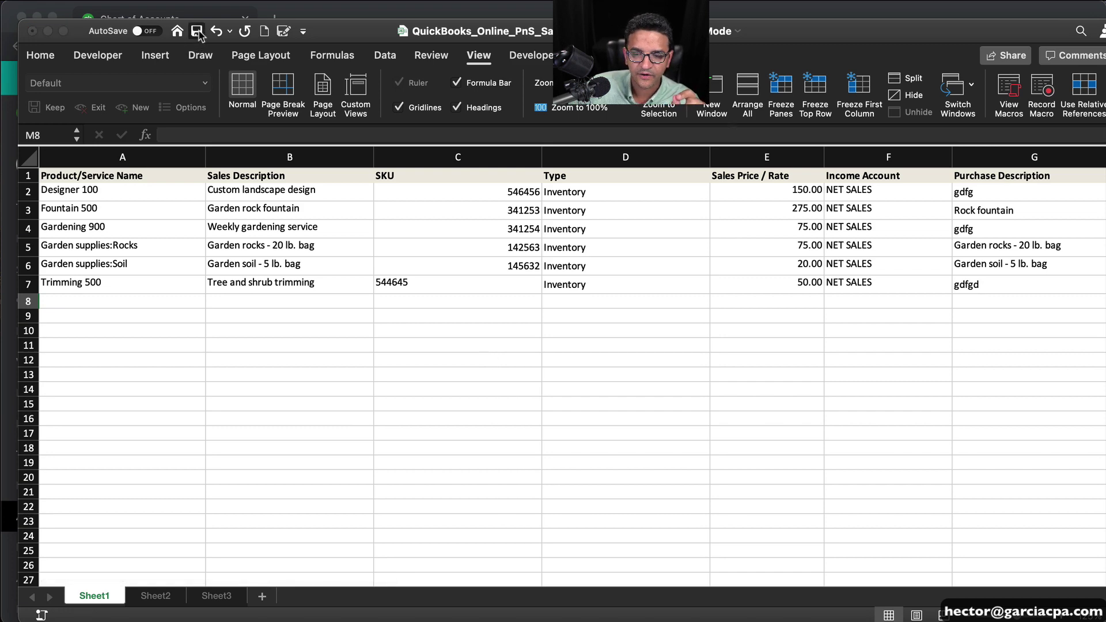
{"action": "left_click", "coordinate": [780, 196]}
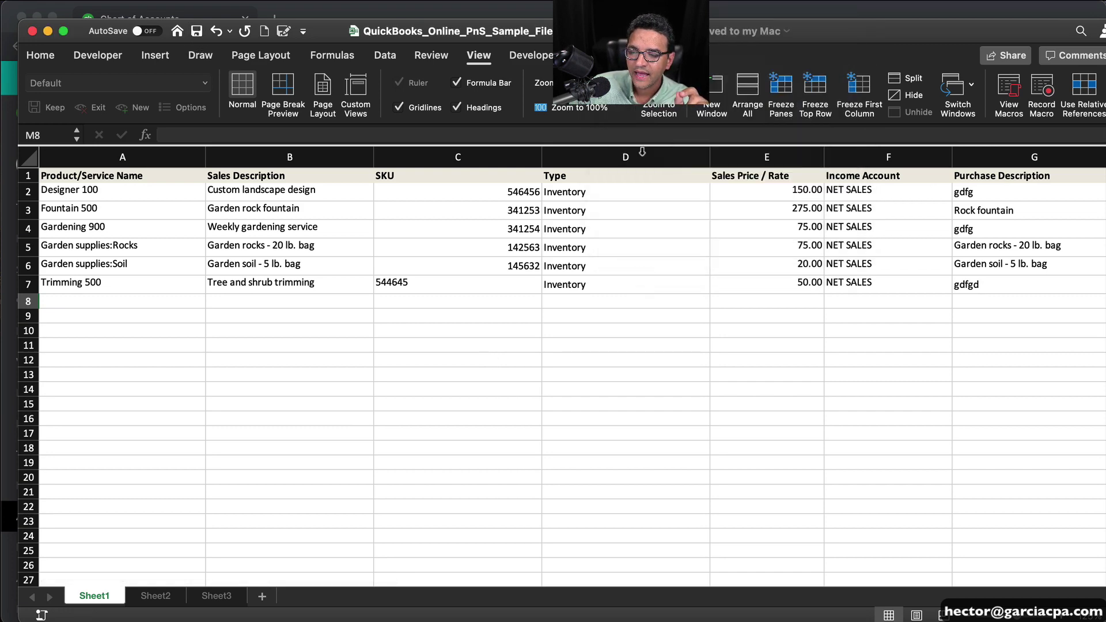
Switch to QuickBooks Online and open the import of Products and Services data
{"action": "left_click", "coordinate": [329, 12]}
{"action": "left_click", "coordinate": [1046, 123]}
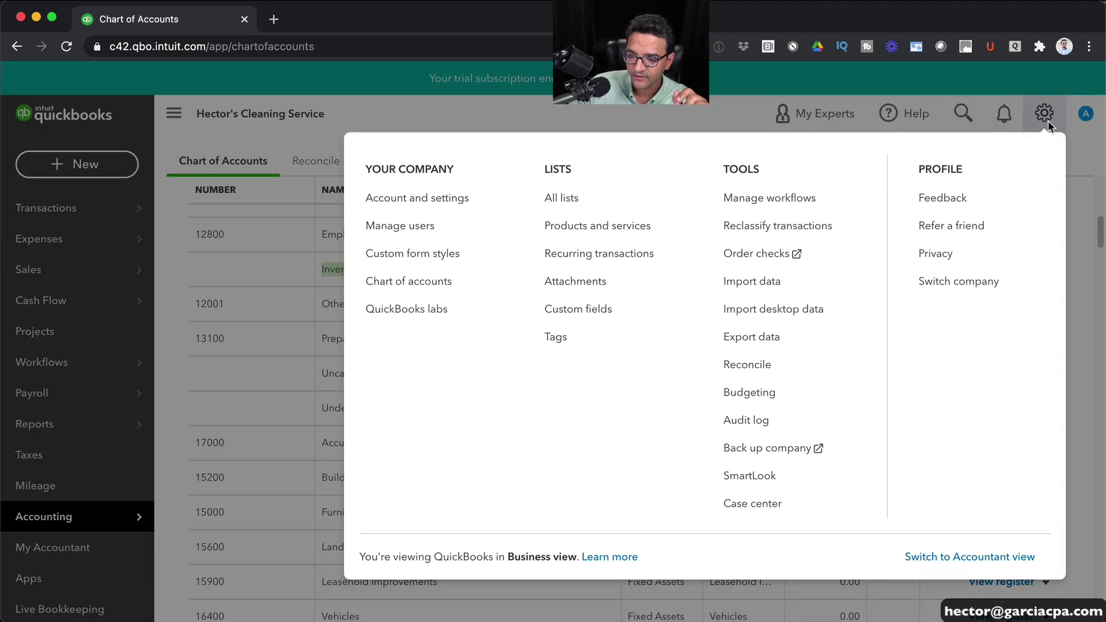
{"action": "left_click", "coordinate": [765, 280]}
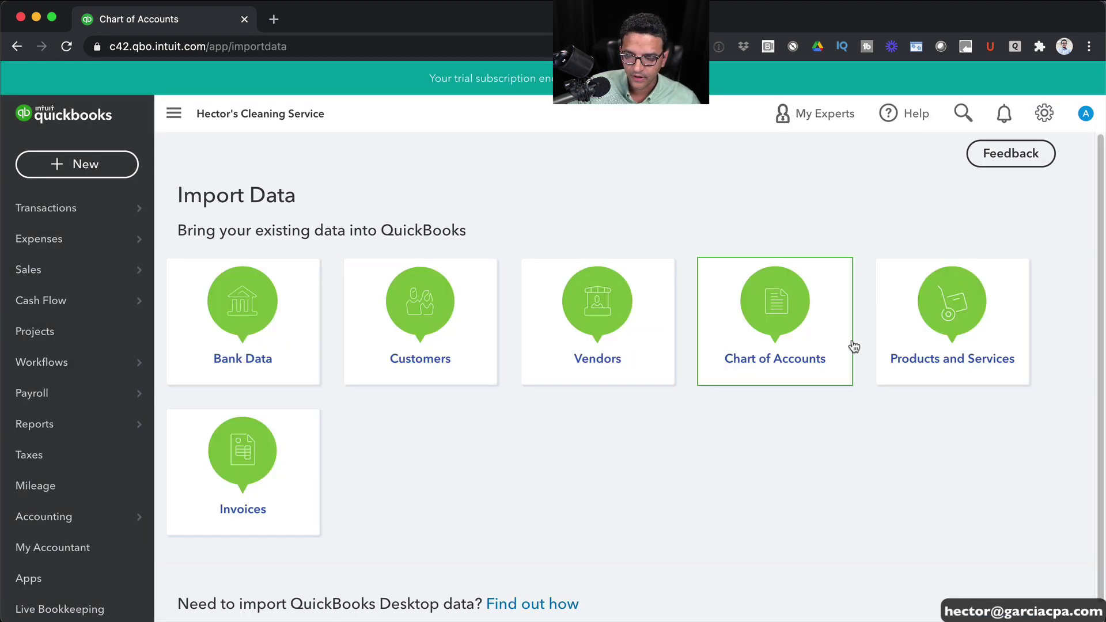
{"action": "left_click", "coordinate": [942, 321]}
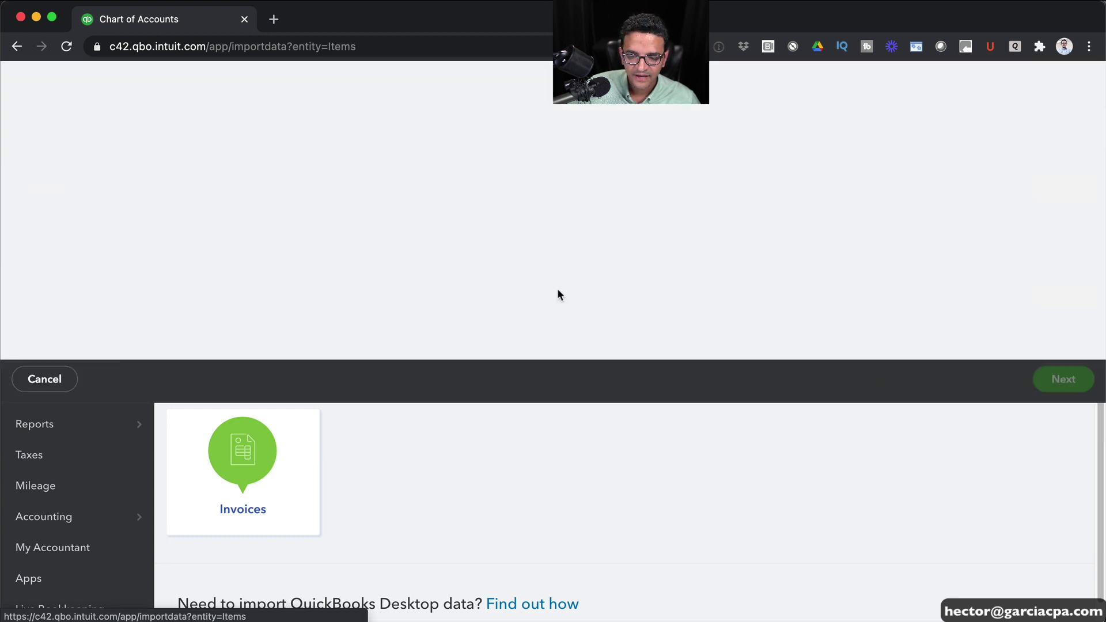
Upload QuickBooks_Online_PnS_Sample_File.xls from the Downloads folder and continue to the field mapping
{"action": "left_click", "coordinate": [318, 248]}
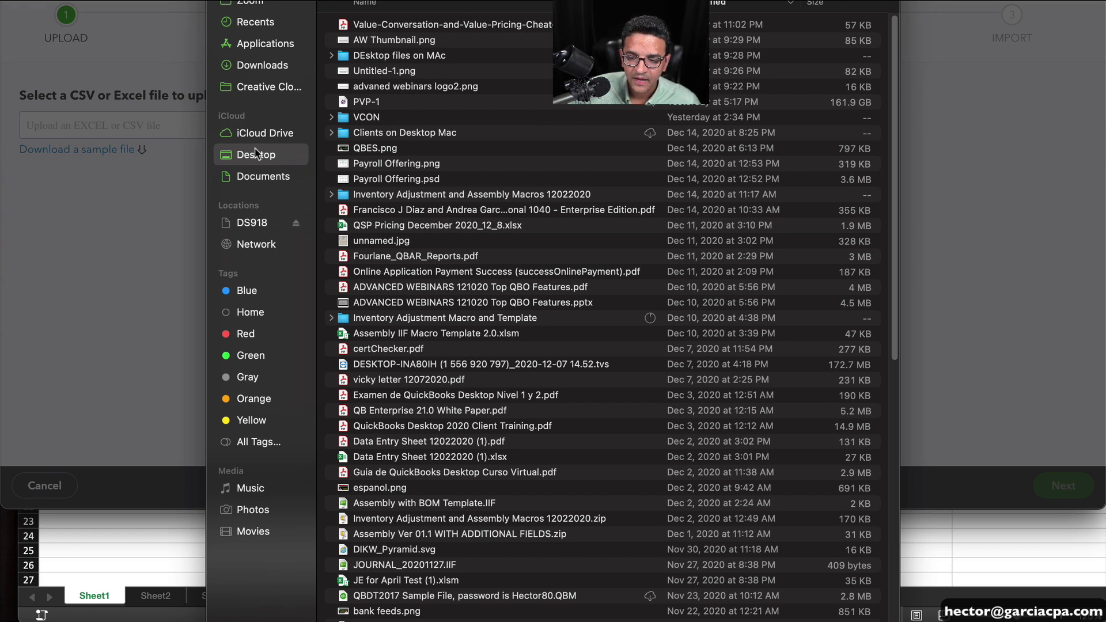
{"action": "left_click", "coordinate": [269, 65]}
{"action": "left_click", "coordinate": [420, 26]}
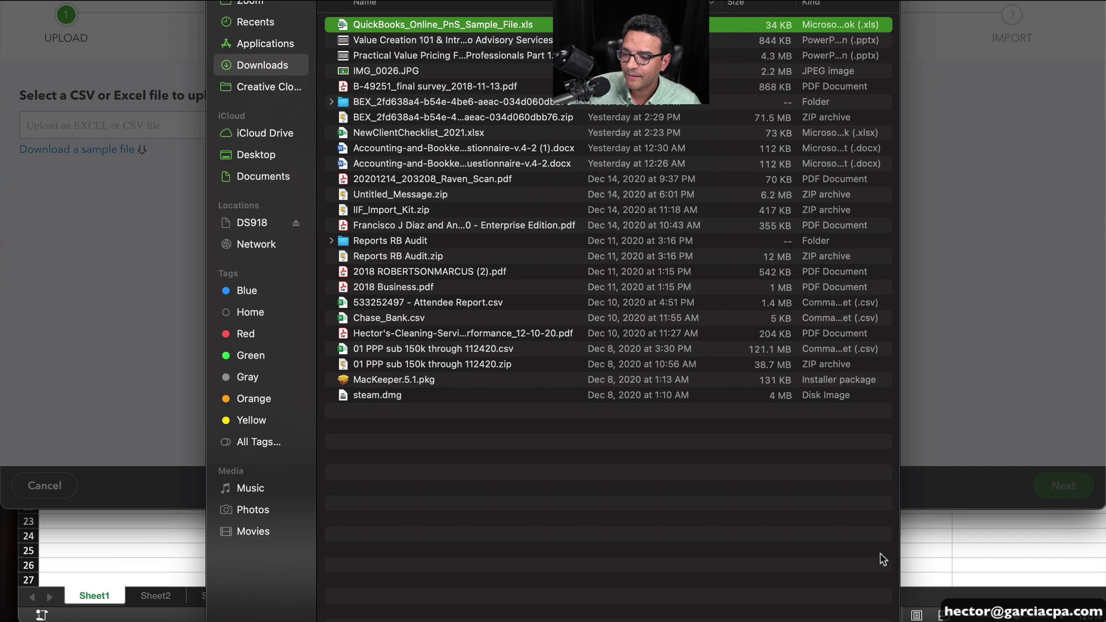
{"action": "key", "text": "Return"}
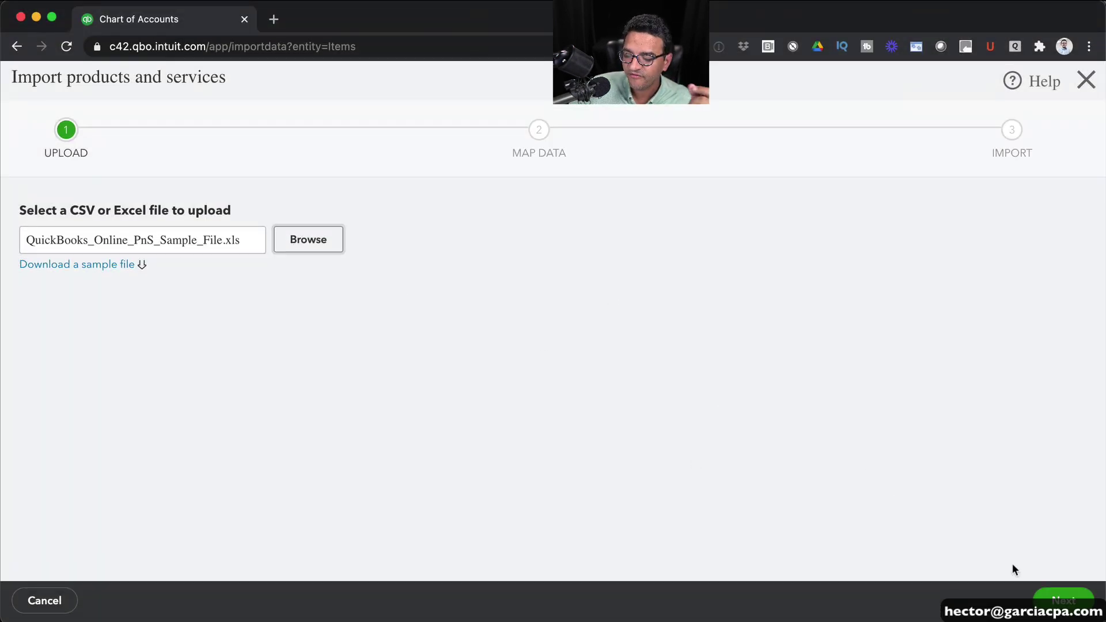
{"action": "left_click", "coordinate": [1053, 599]}
Review the mapping of QuickBooks fields and compare it with the header row of the Excel spreadsheet
{"action": "scroll", "coordinate": [603, 347], "scroll_direction": "down", "scroll_amount": 5}
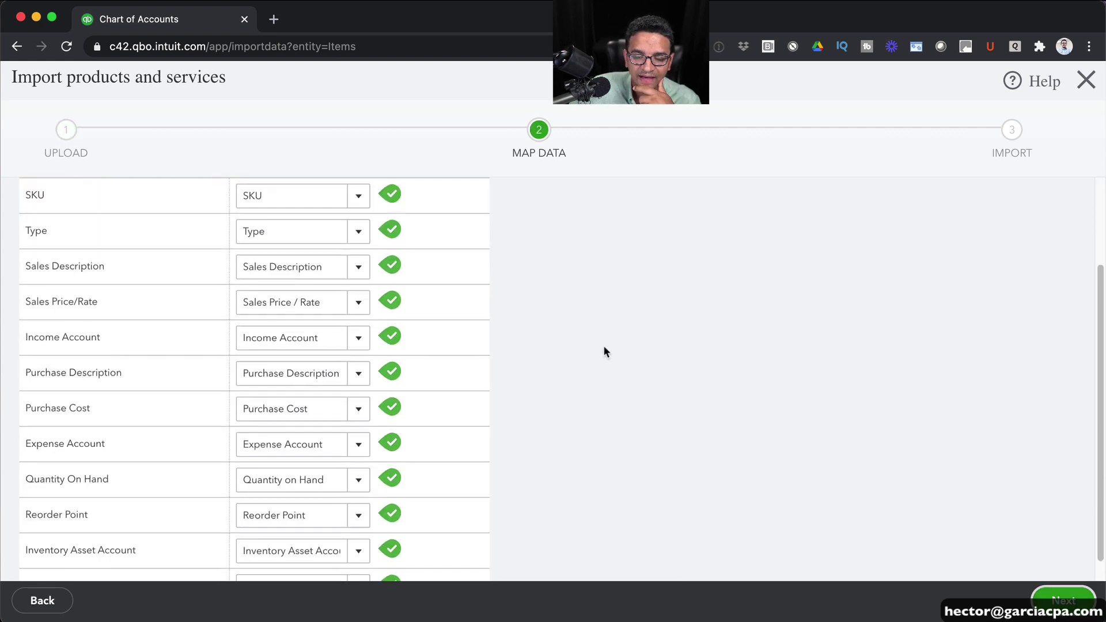
{"action": "scroll", "coordinate": [617, 345], "scroll_direction": "up", "scroll_amount": 5}
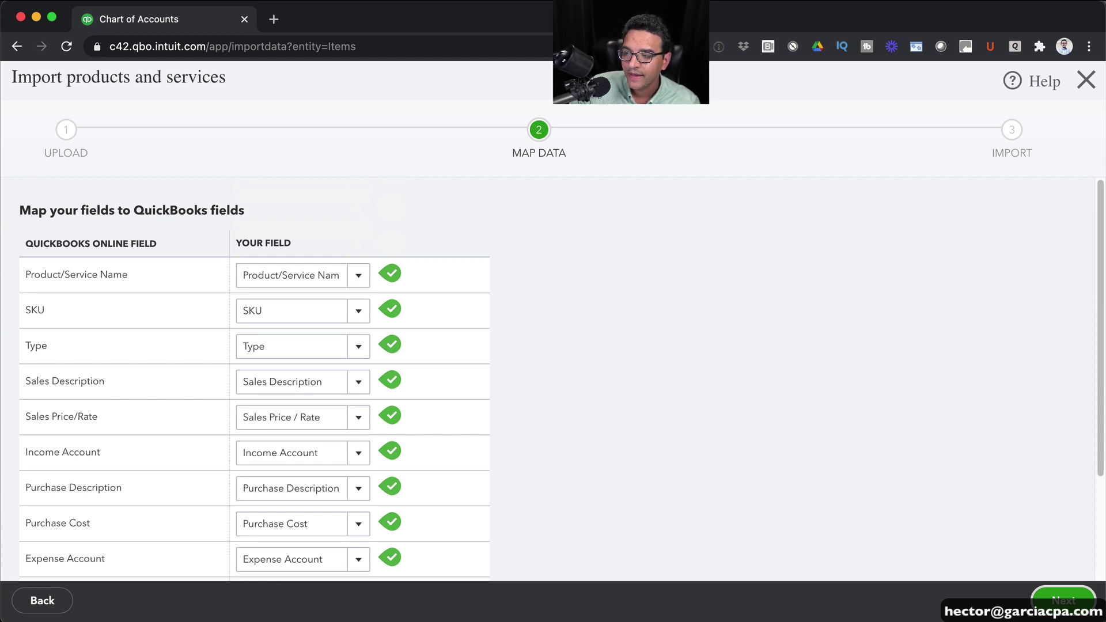
{"action": "key", "text": "super+Tab"}
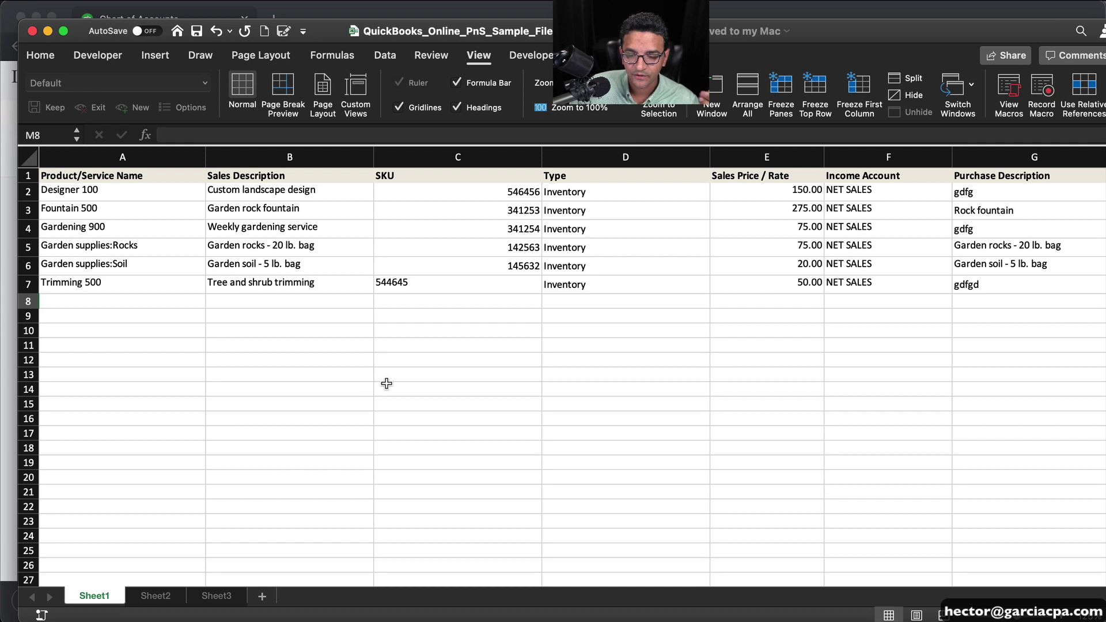
{"action": "left_click", "coordinate": [30, 175]}
{"action": "left_click", "coordinate": [52, 174]}
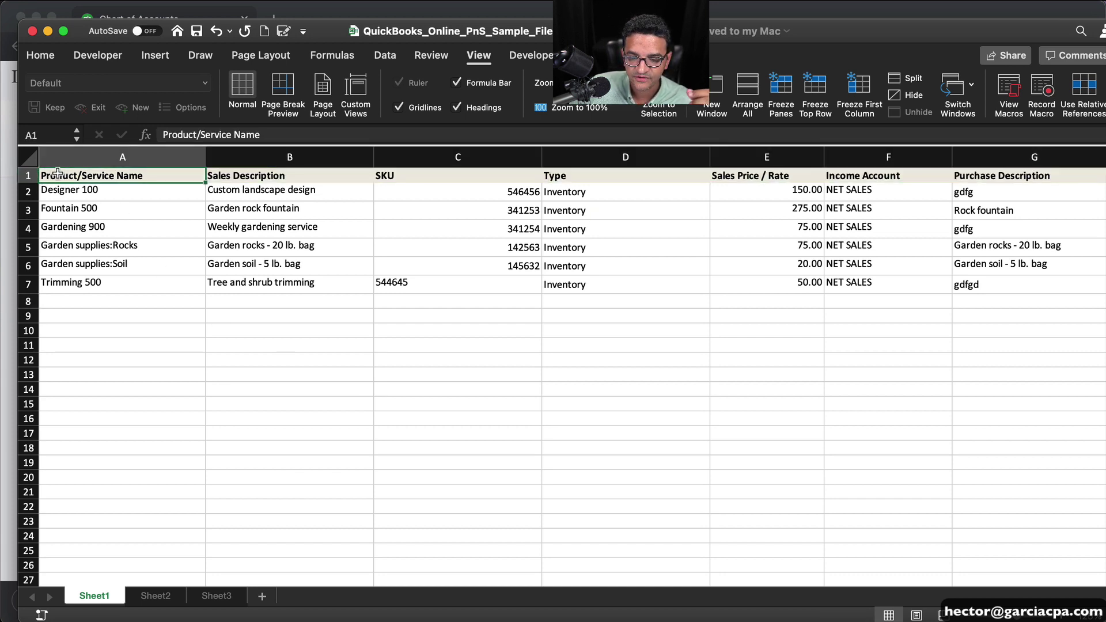
Select the header cells from Product/Service Name to Purchase Description, return to QuickBooks Online, and map the name field to Product/Service Name
{"action": "left_click_drag", "start_coordinate": [57, 172], "coordinate": [1005, 168]}
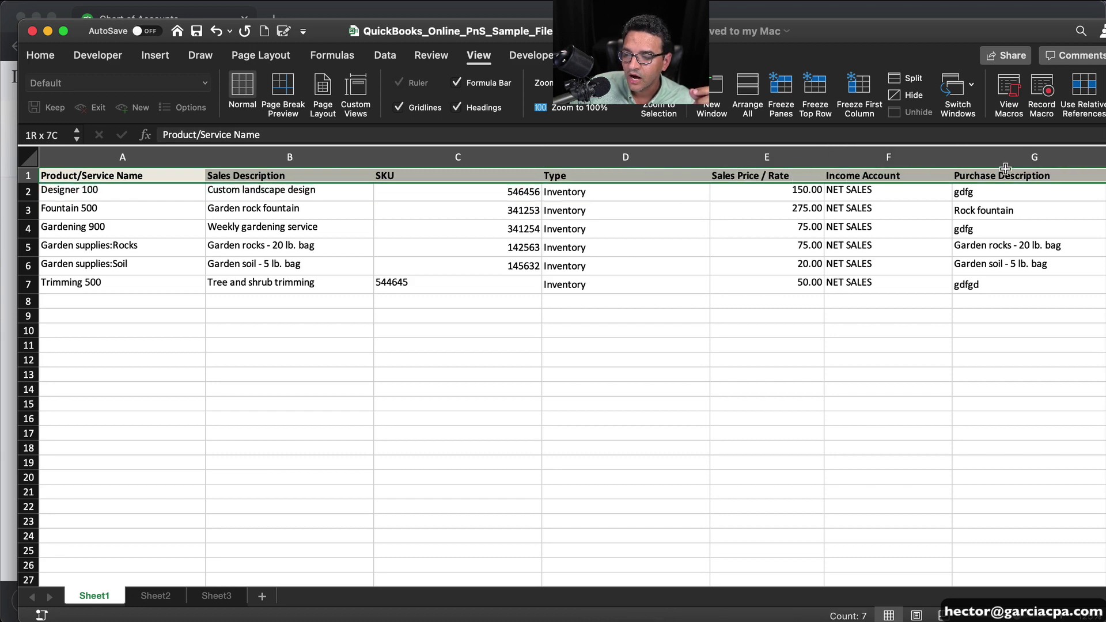
{"action": "key", "text": "super+Tab"}
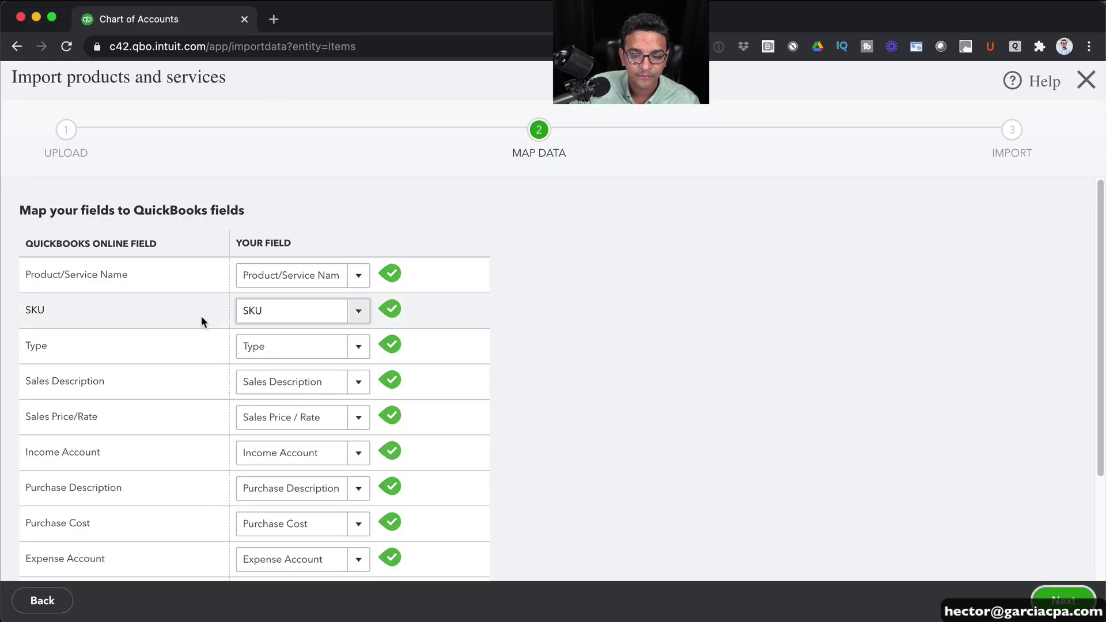
{"action": "left_click", "coordinate": [361, 276]}
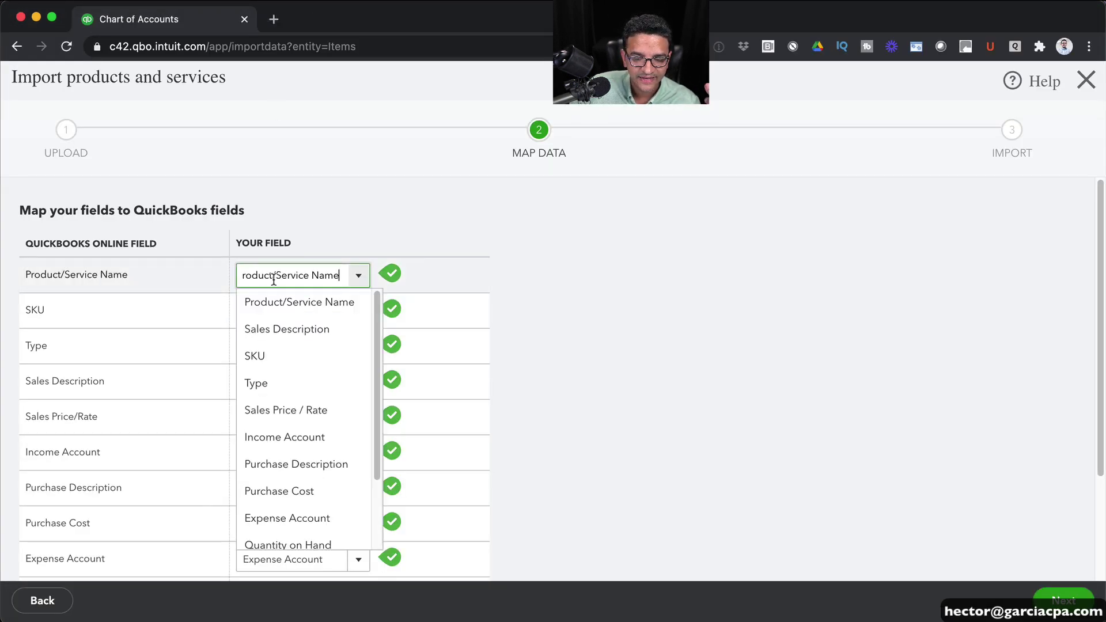
{"action": "left_click", "coordinate": [278, 309]}
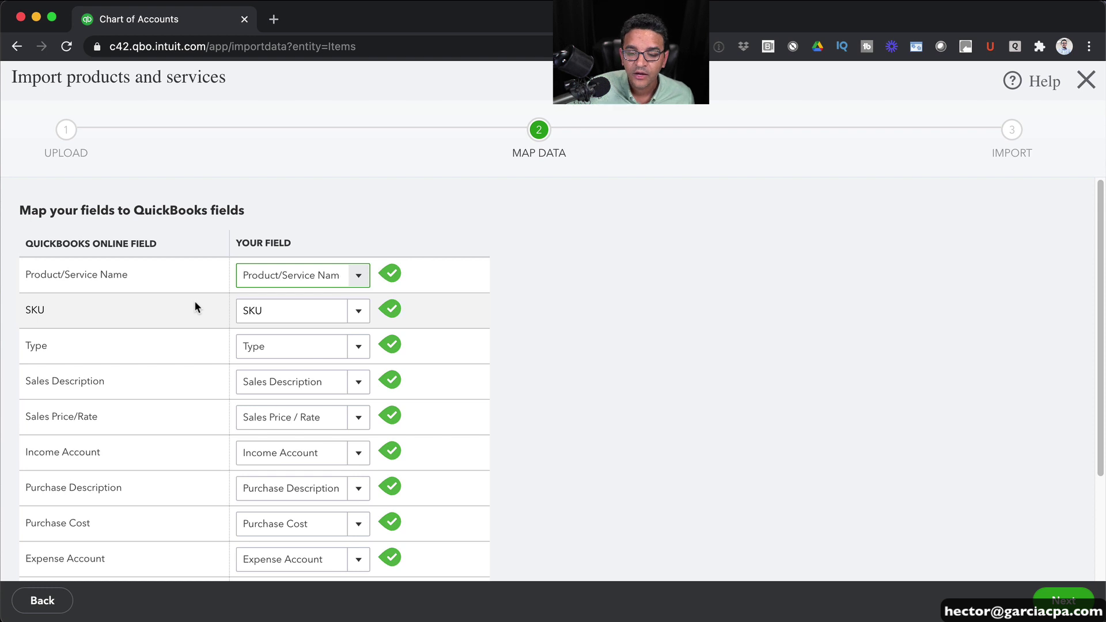
Check the mapping of the remaining QuickBooks fields, especially Sales Price/Rate and Income Account
{"action": "scroll", "coordinate": [196, 306], "scroll_direction": "down", "scroll_amount": 2}
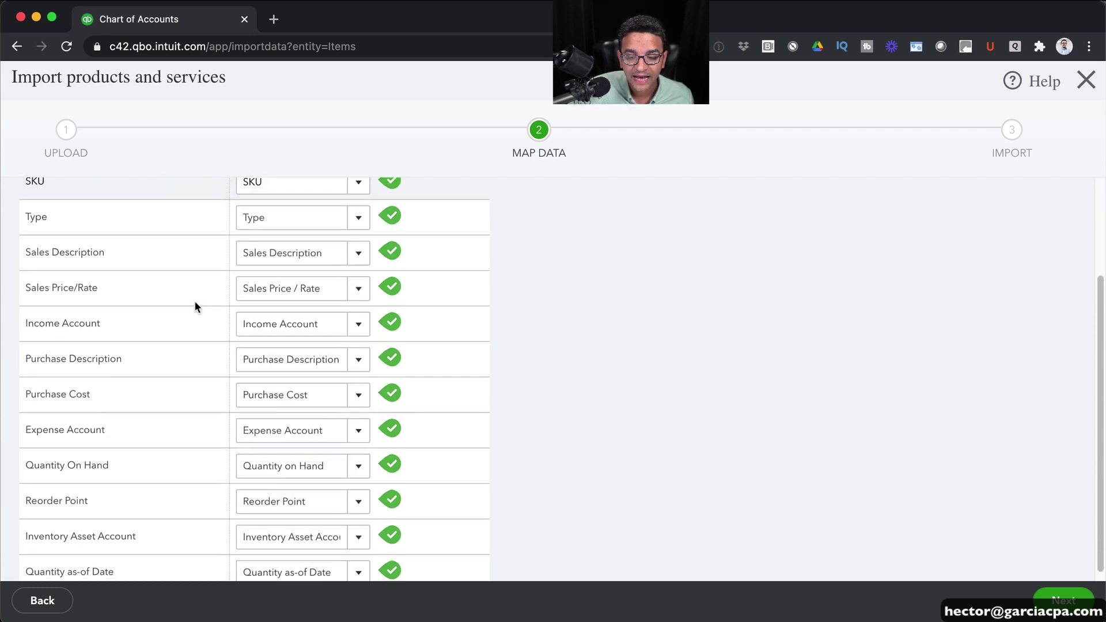
{"action": "left_click", "coordinate": [361, 290]}
{"action": "left_click", "coordinate": [361, 292]}
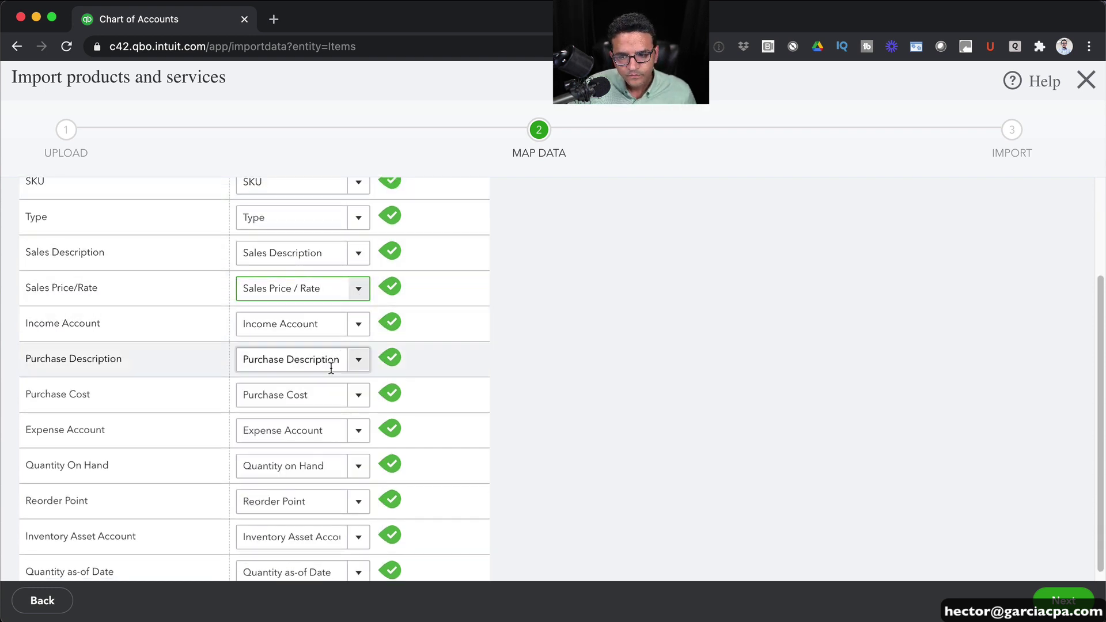
{"action": "scroll", "coordinate": [345, 371], "scroll_direction": "down", "scroll_amount": 1}
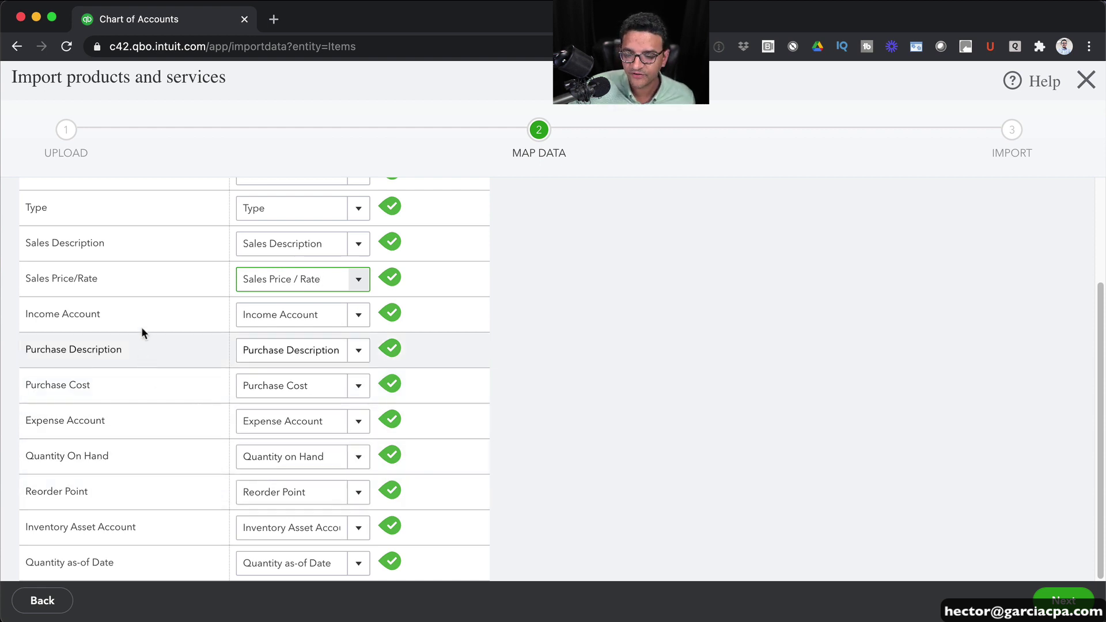
{"action": "left_click", "coordinate": [293, 314]}
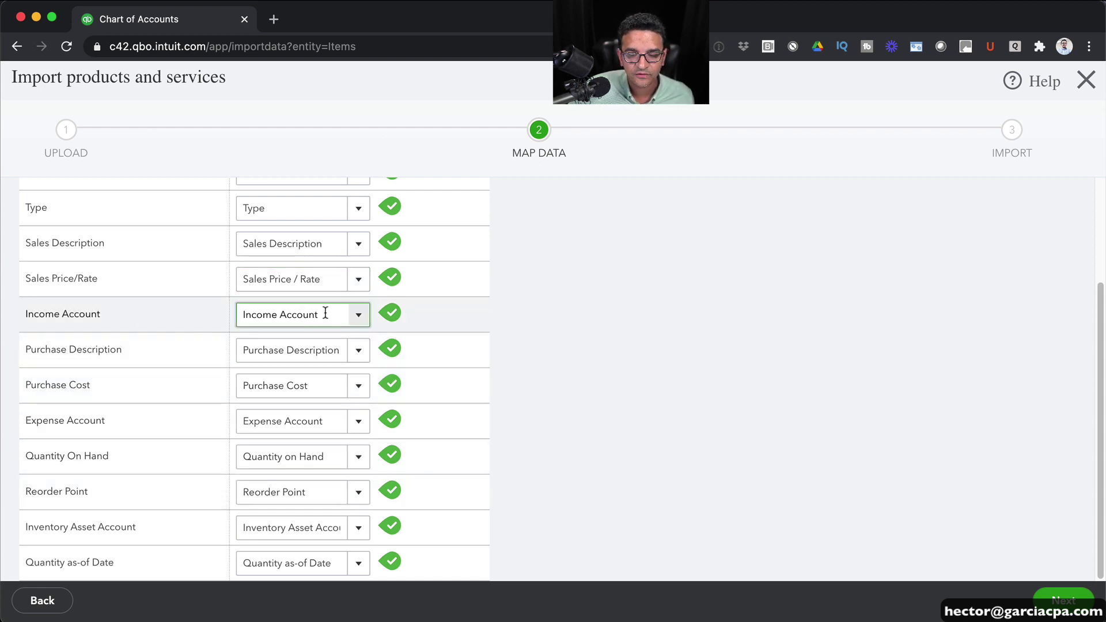
{"action": "left_click_drag", "start_coordinate": [325, 312], "coordinate": [114, 295]}
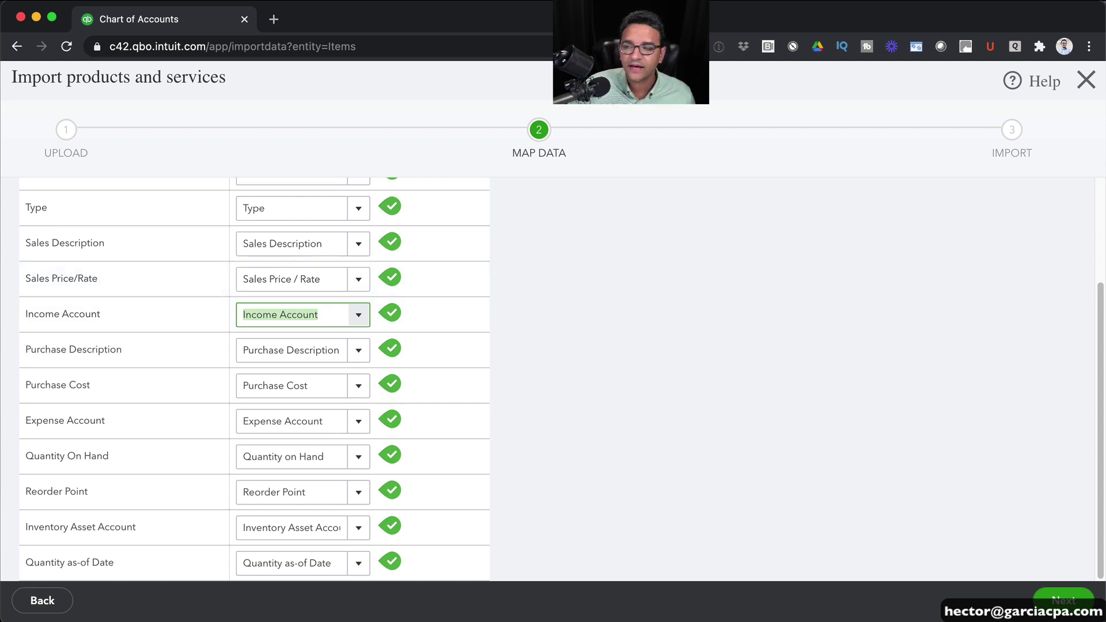
Switch to Excel, inspect the Income Account header cell, and return to QuickBooks Online
{"action": "key", "text": "super+Tab"}
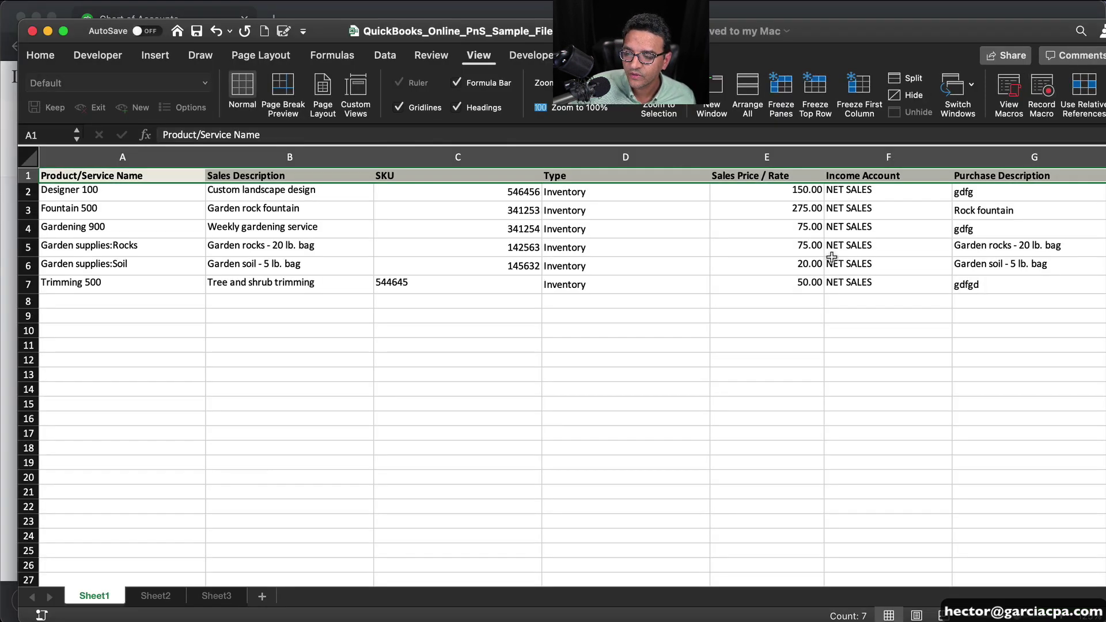
{"action": "left_click", "coordinate": [897, 175]}
{"action": "double_click", "coordinate": [853, 175]}
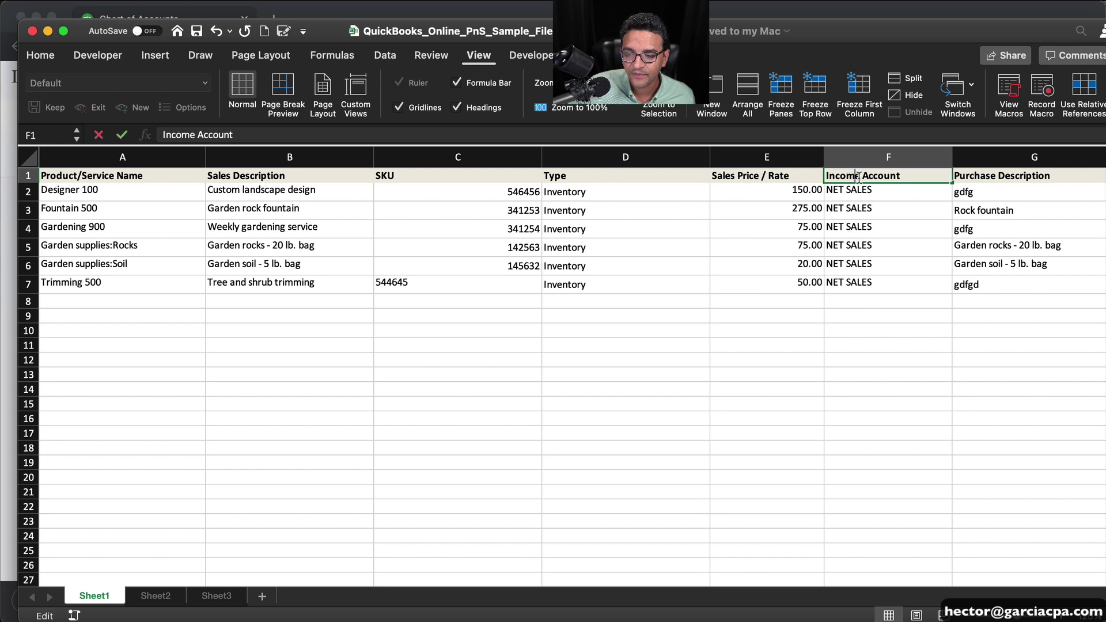
{"action": "left_click", "coordinate": [884, 15]}
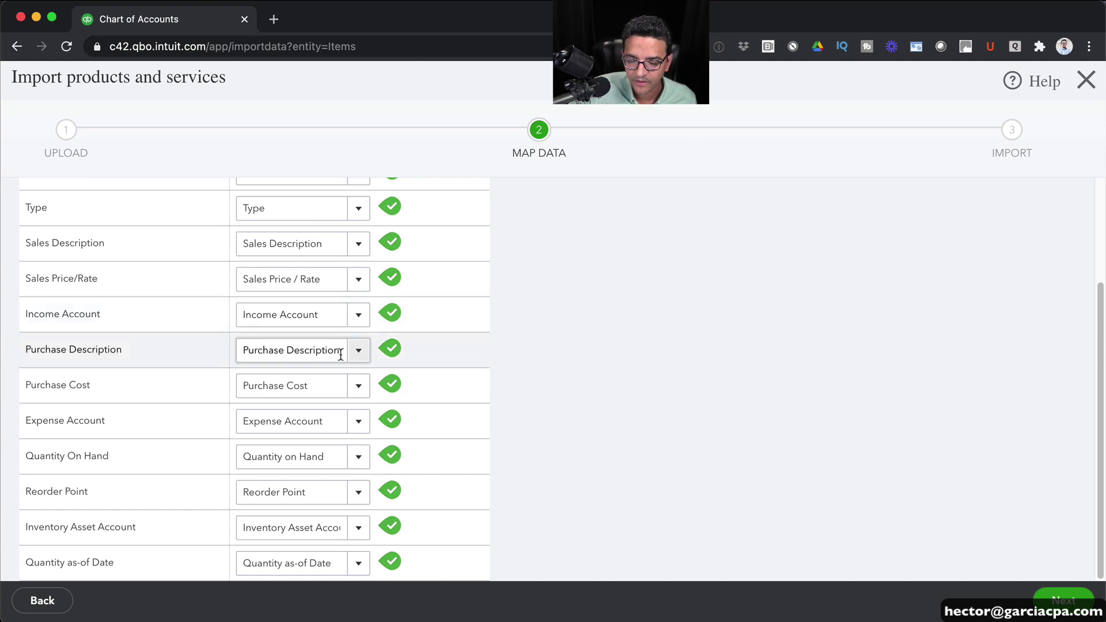
Compare the full list of mapped fields with row 1 of the Excel sheet and return to QuickBooks Online
{"action": "scroll", "coordinate": [315, 432], "scroll_direction": "up", "scroll_amount": 3}
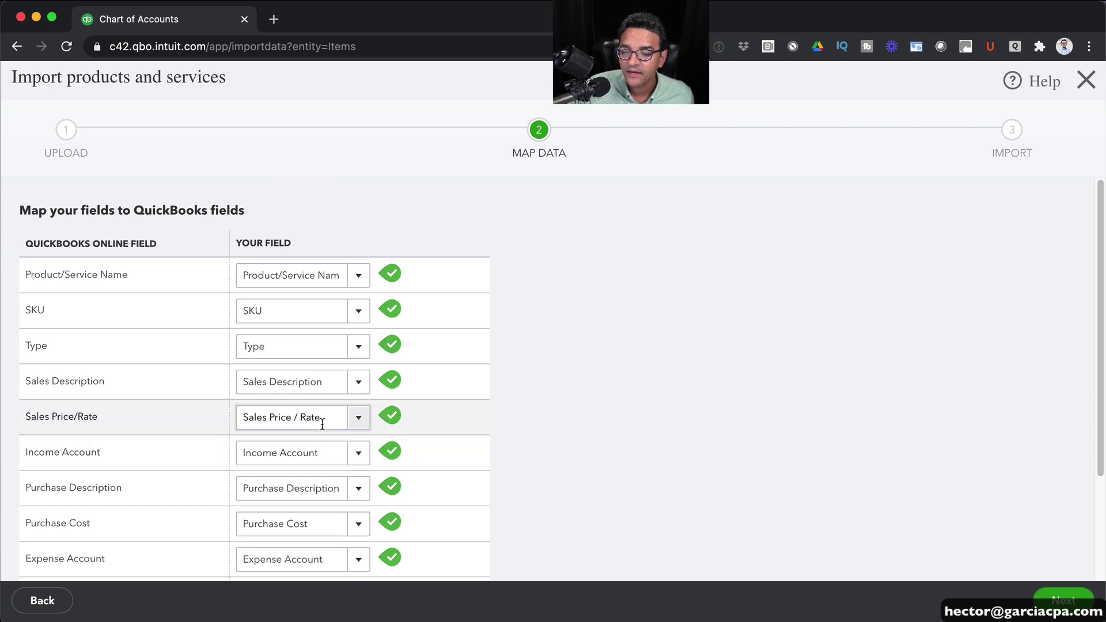
{"action": "scroll", "coordinate": [317, 426], "scroll_direction": "down", "scroll_amount": 3}
{"action": "scroll", "coordinate": [322, 424], "scroll_direction": "up", "scroll_amount": 3}
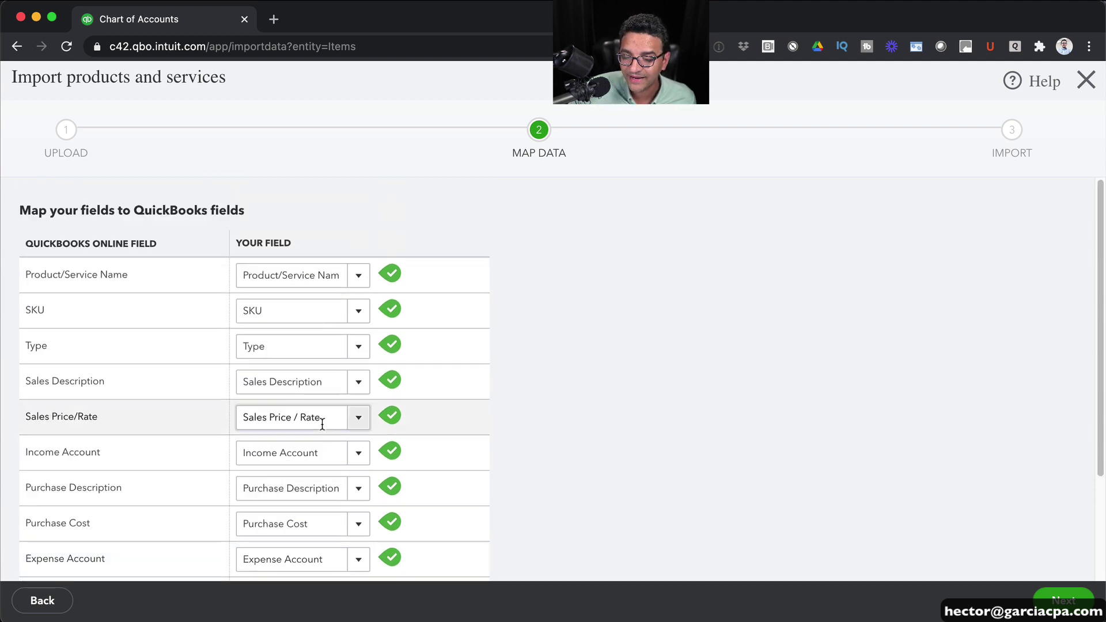
{"action": "key", "text": "super+Tab"}
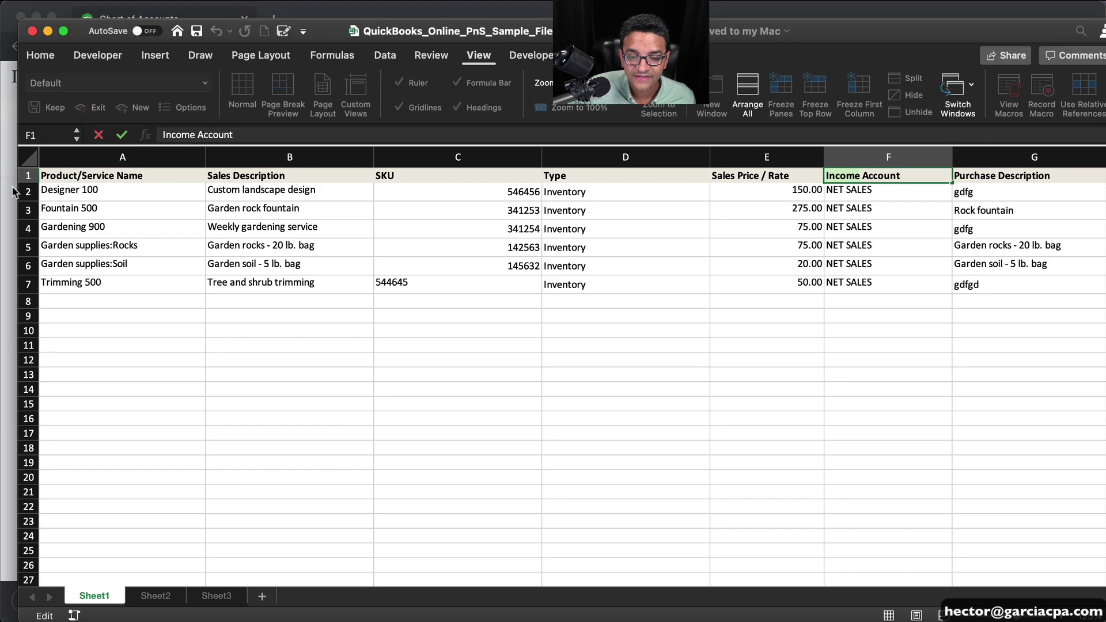
{"action": "left_click", "coordinate": [27, 175]}
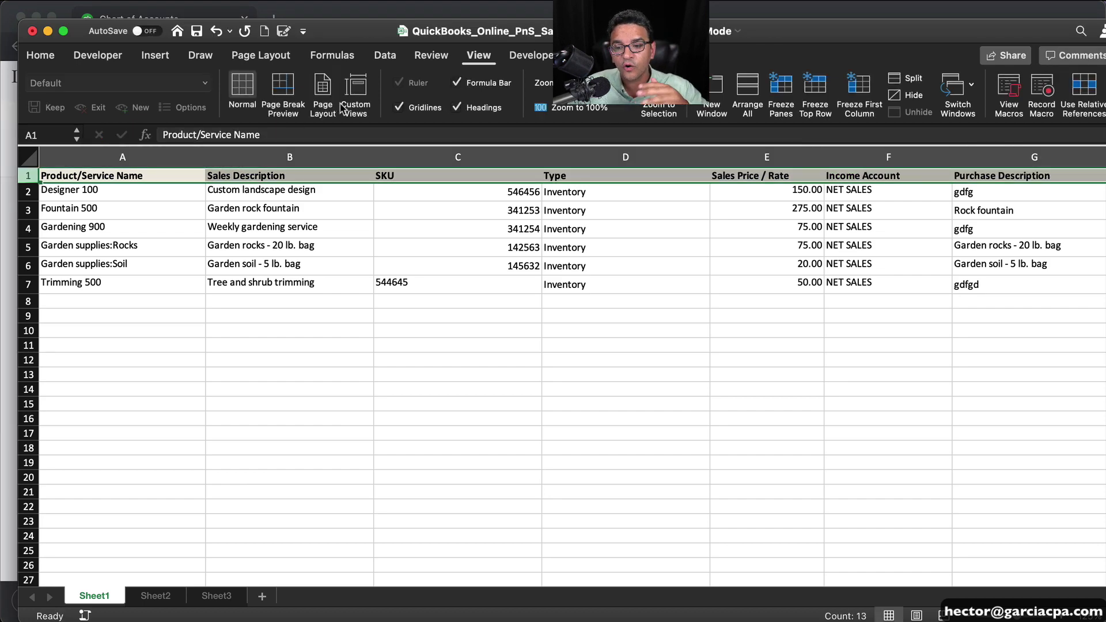
{"action": "left_click", "coordinate": [363, 12]}
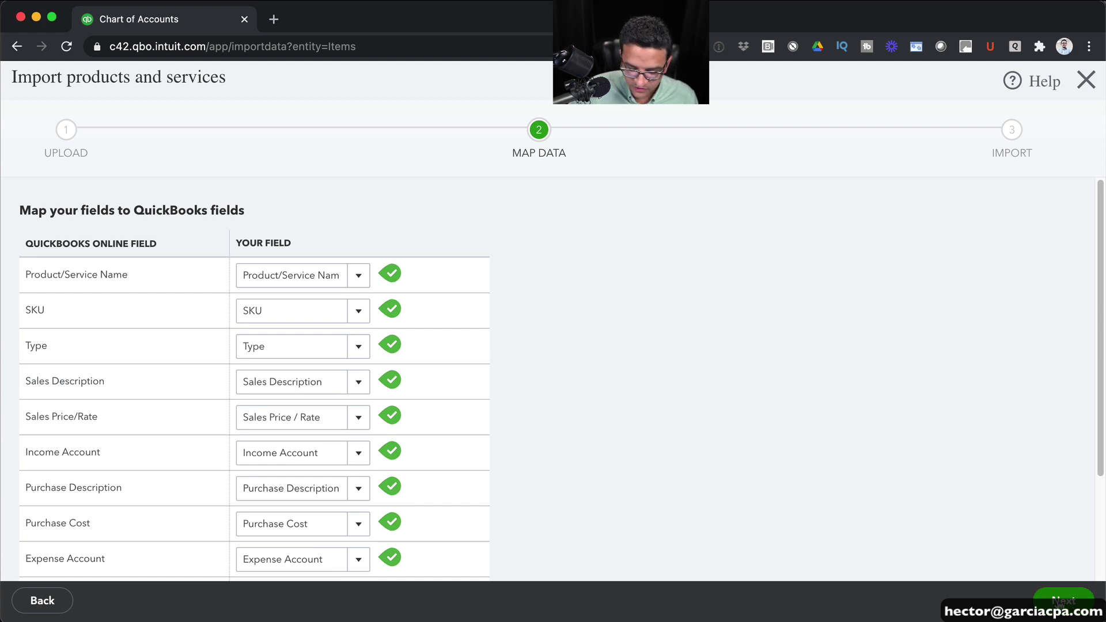
Continue to the import review and set the income account of Designer 100 to NET SALES:Sales of Product
{"action": "left_click", "coordinate": [1063, 599]}
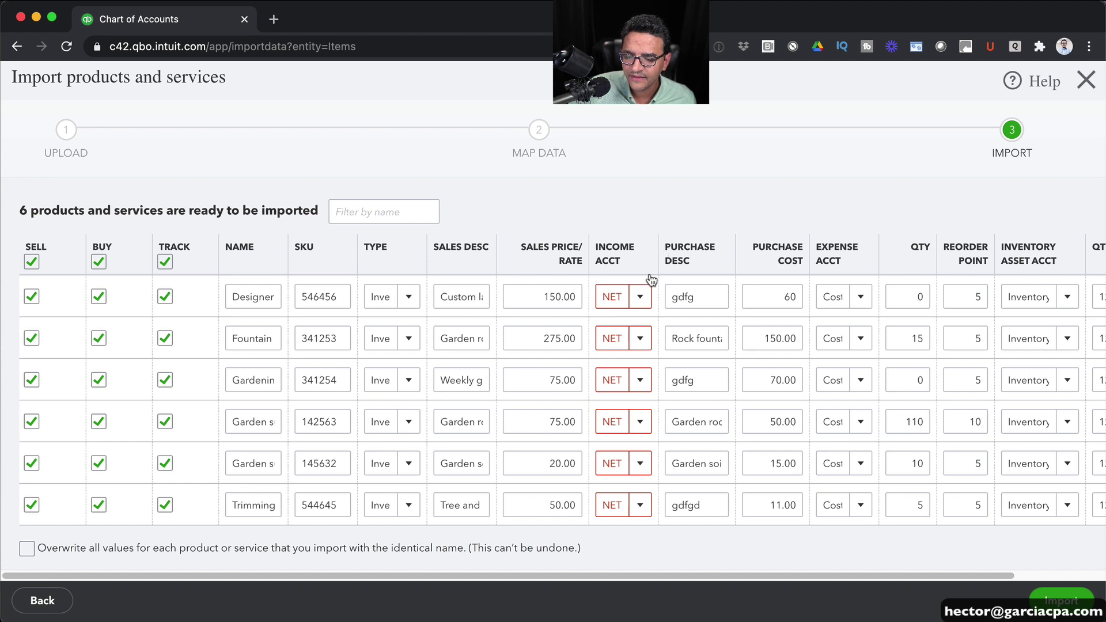
{"action": "left_click", "coordinate": [640, 296]}
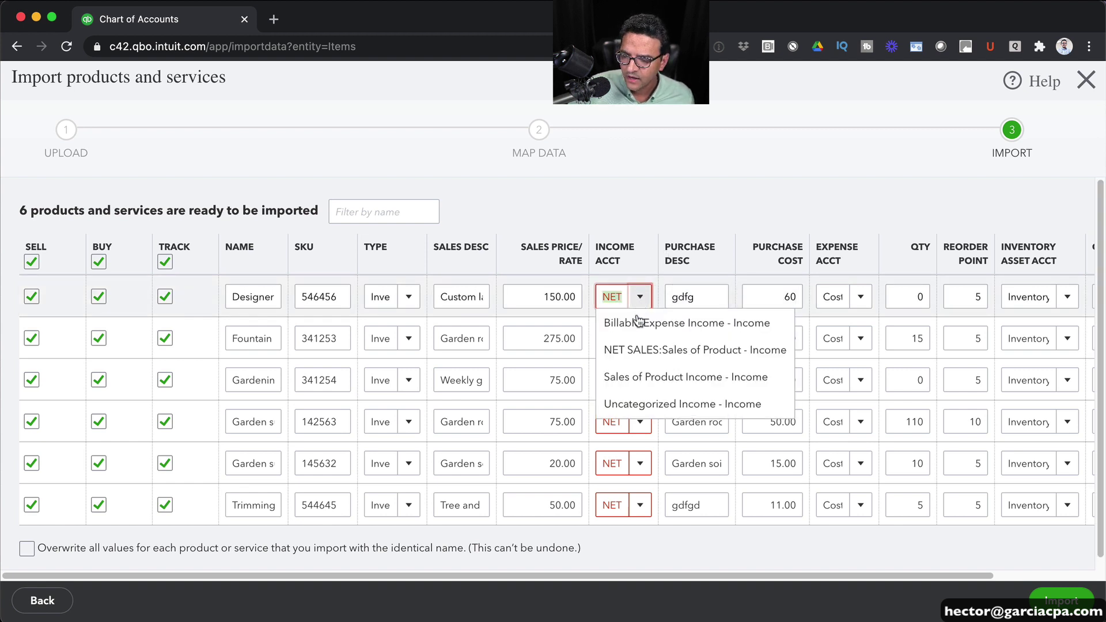
{"action": "left_click", "coordinate": [648, 353]}
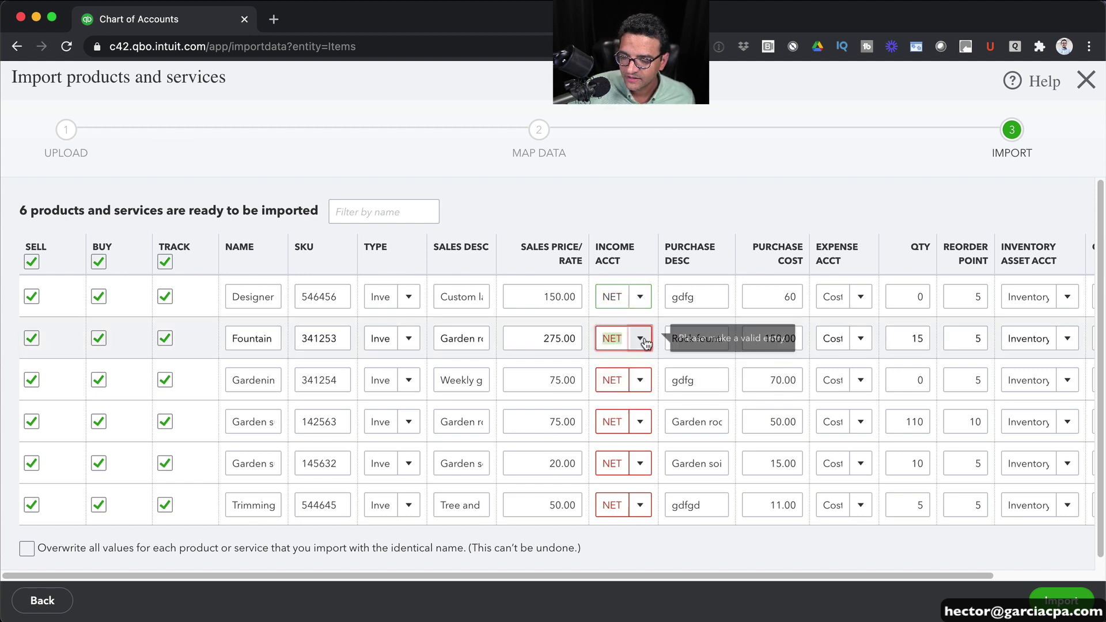
Set the income account of the other five products, from Fountain 500 to Trimming 500, to NET SALES:Sales of Product
{"action": "left_click", "coordinate": [640, 341]}
{"action": "left_click", "coordinate": [664, 397]}
{"action": "left_click", "coordinate": [639, 380]}
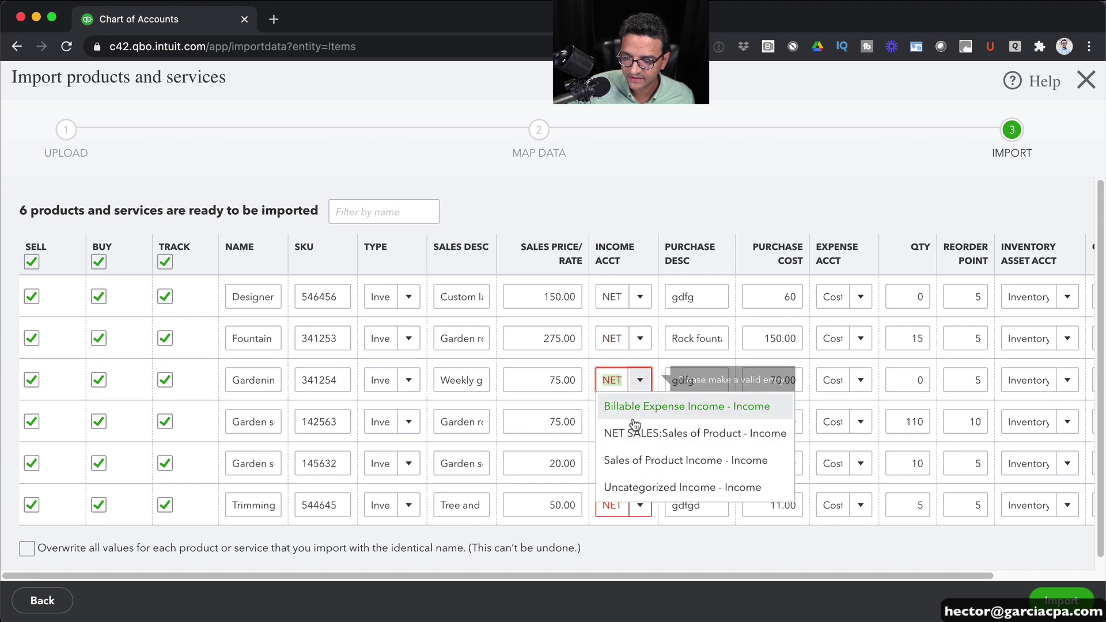
{"action": "left_click", "coordinate": [643, 432]}
{"action": "left_click", "coordinate": [638, 424]}
{"action": "left_click", "coordinate": [671, 474]}
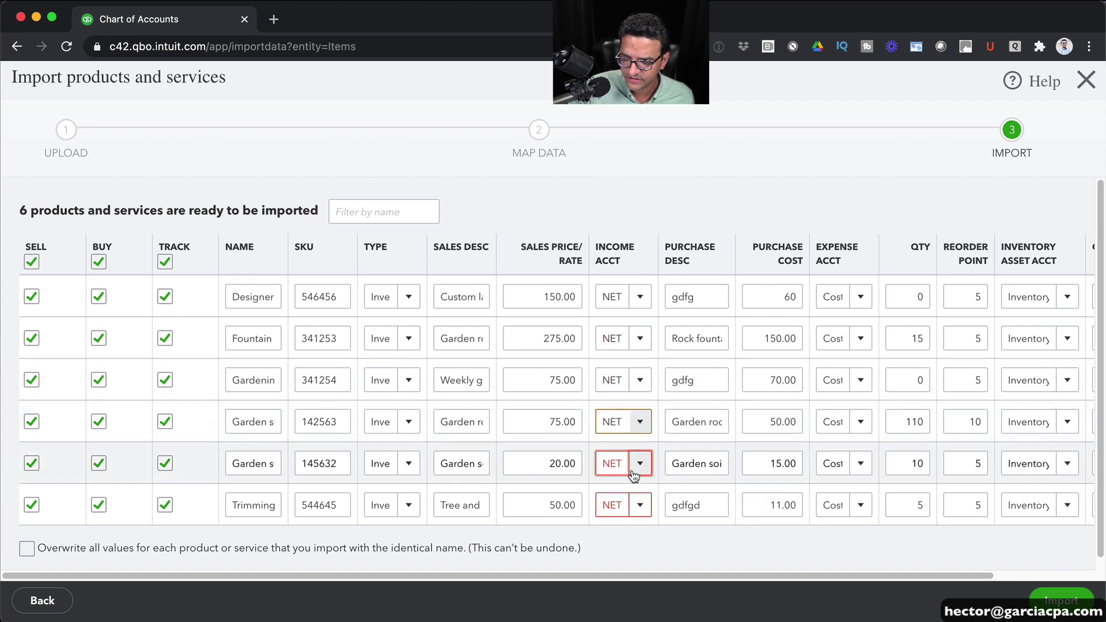
{"action": "left_click", "coordinate": [639, 463]}
{"action": "left_click", "coordinate": [674, 513]}
{"action": "left_click", "coordinate": [639, 505]}
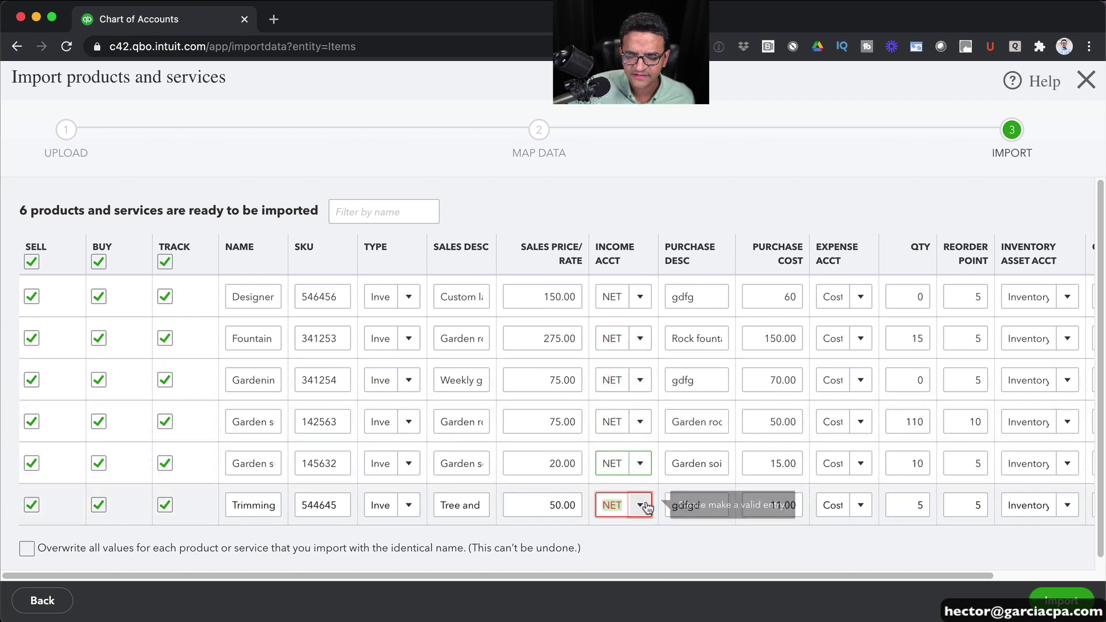
{"action": "left_click", "coordinate": [674, 429]}
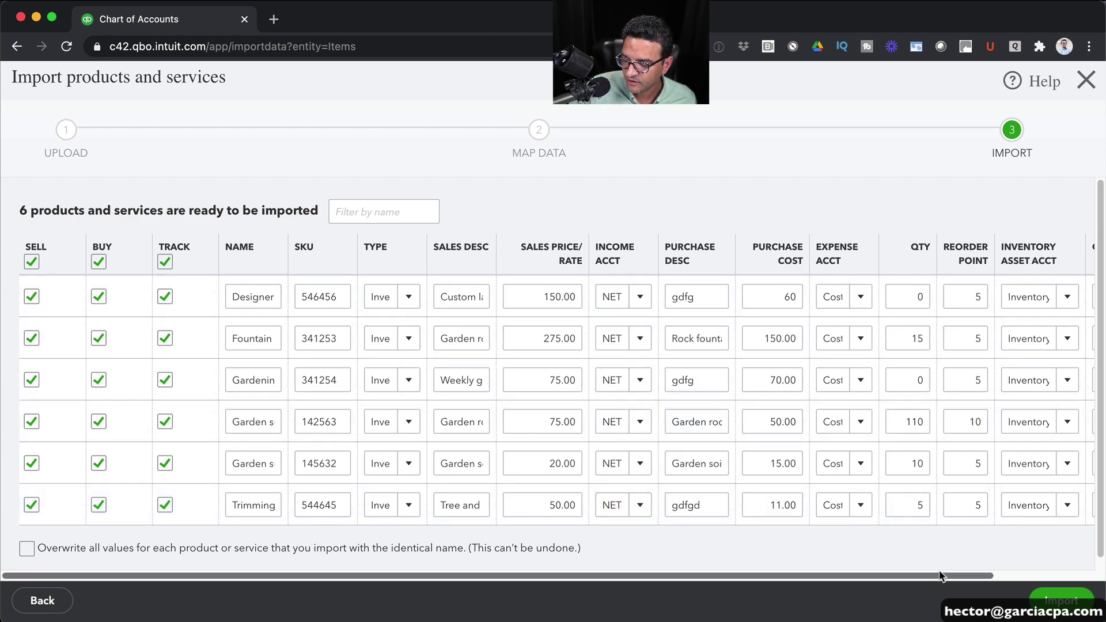
Check the quantity as-of dates, then the inventory asset and expense accounts of Designer 100, keeping Inventory Asset - Other Current Assets
{"action": "left_click_drag", "start_coordinate": [942, 576], "coordinate": [1023, 575]}
{"action": "left_click", "coordinate": [1002, 305]}
{"action": "left_click", "coordinate": [1028, 337]}
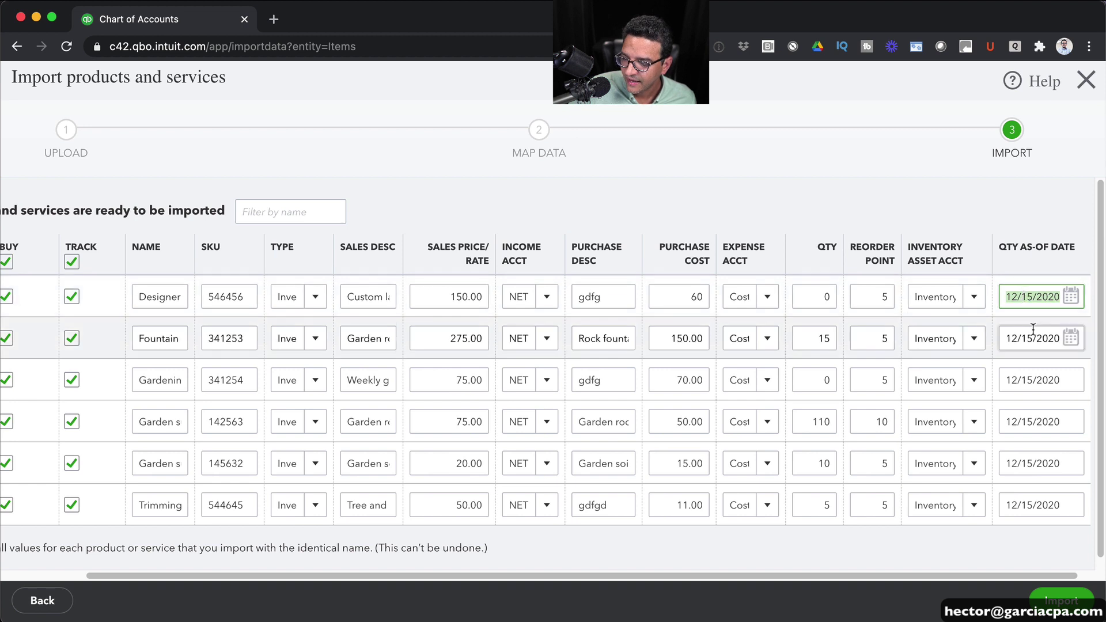
{"action": "left_click", "coordinate": [973, 298]}
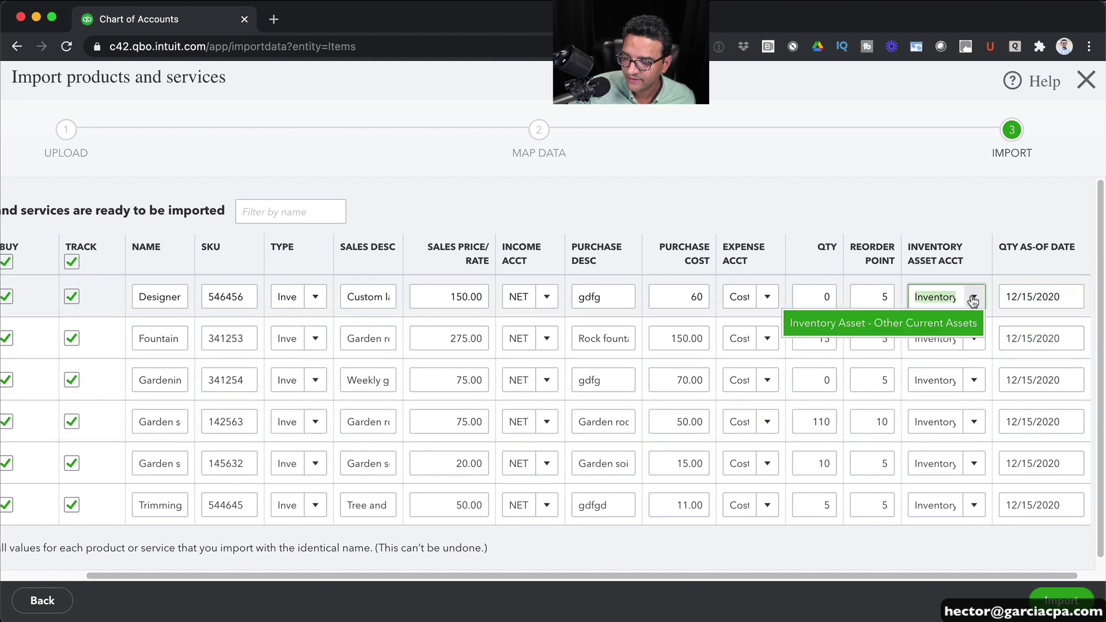
{"action": "left_click", "coordinate": [953, 323]}
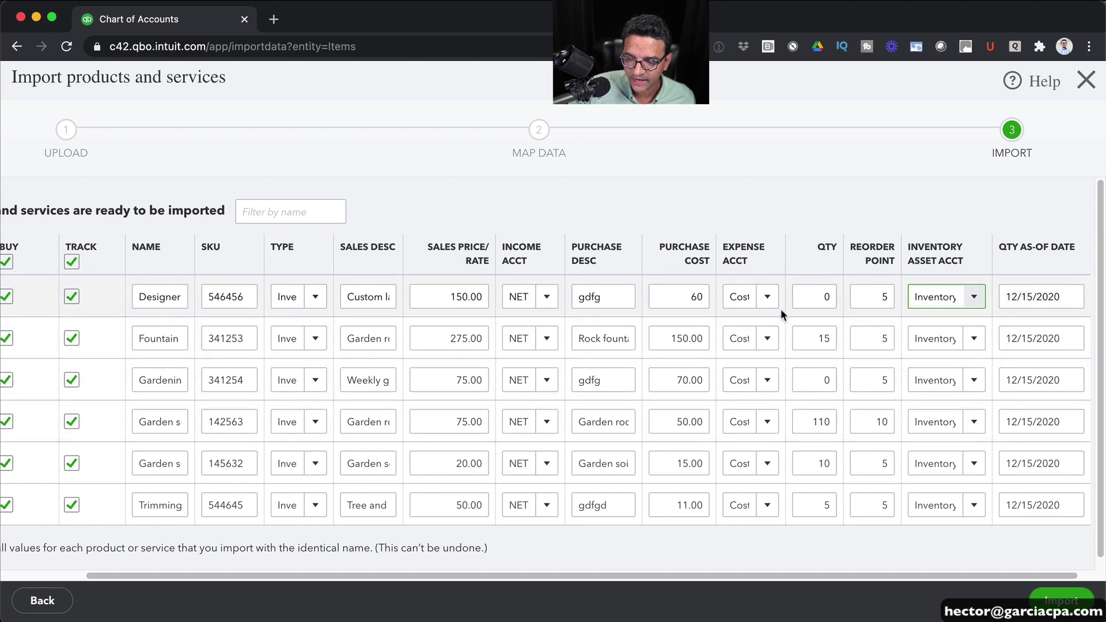
{"action": "left_click", "coordinate": [767, 298]}
{"action": "left_click", "coordinate": [530, 327]}
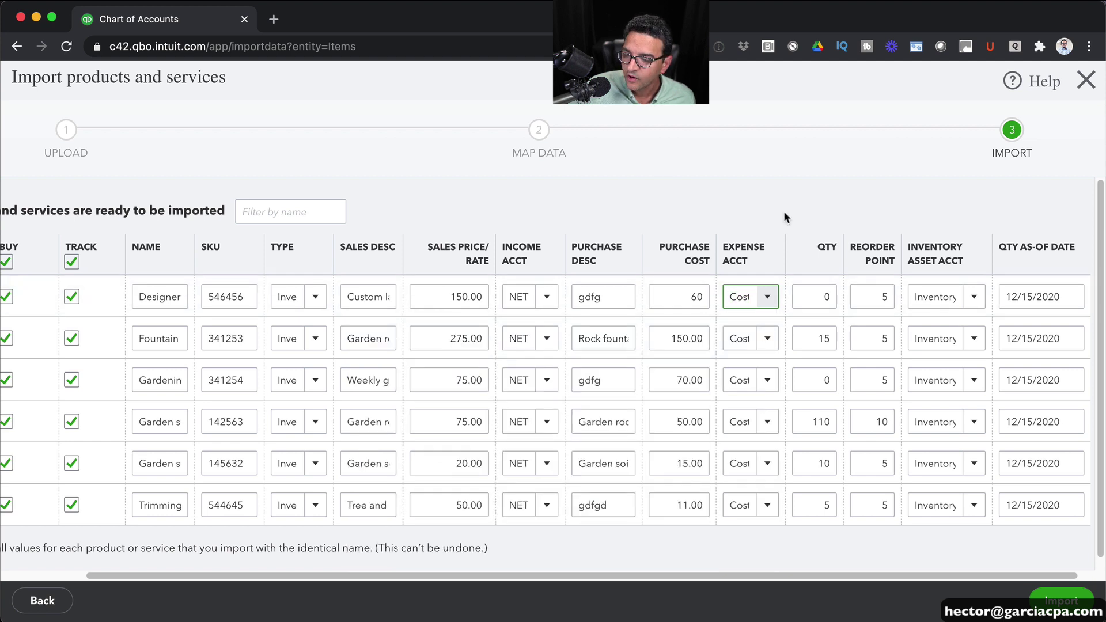
Import the reviewed products and open the Products and Services list
{"action": "scroll", "coordinate": [625, 569], "scroll_direction": "left", "scroll_amount": 3}
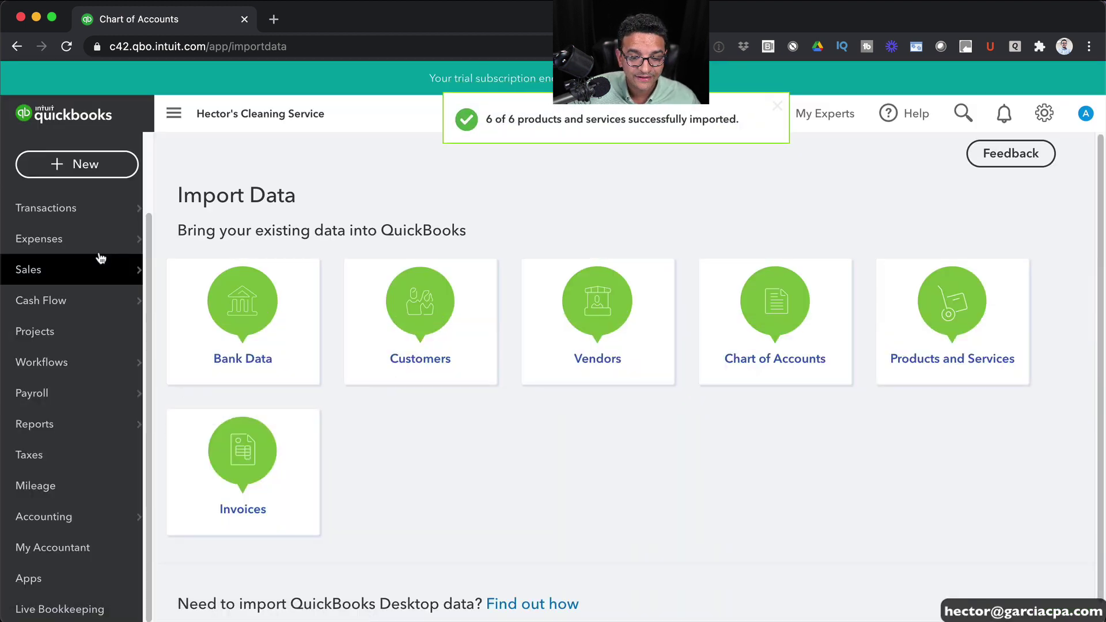
{"action": "mouse_move", "coordinate": [69, 271]}
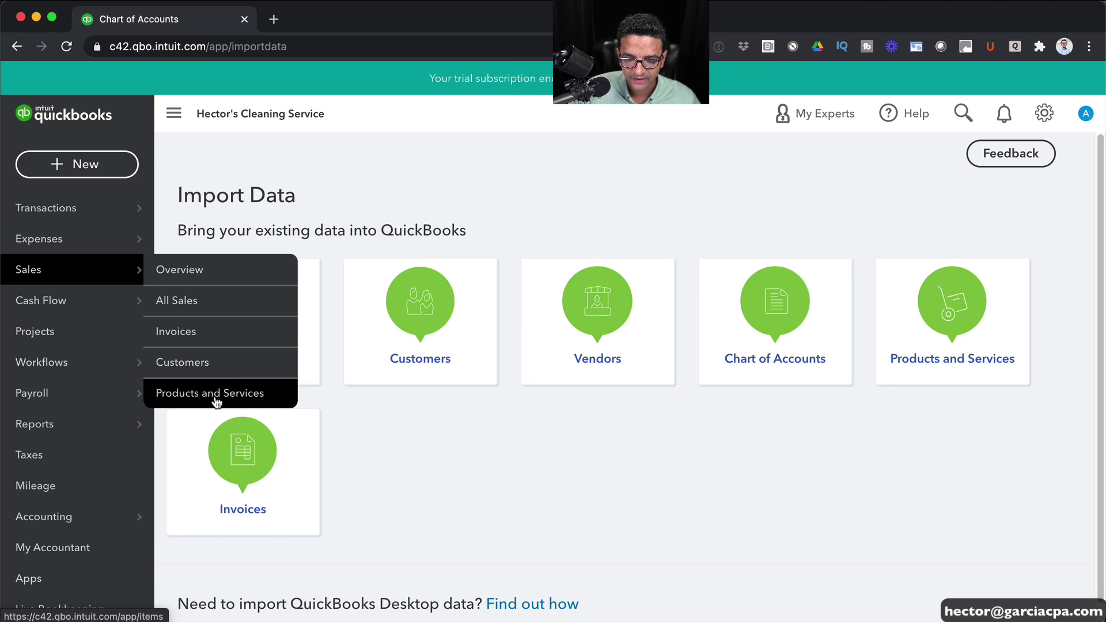
{"action": "left_click", "coordinate": [213, 395]}
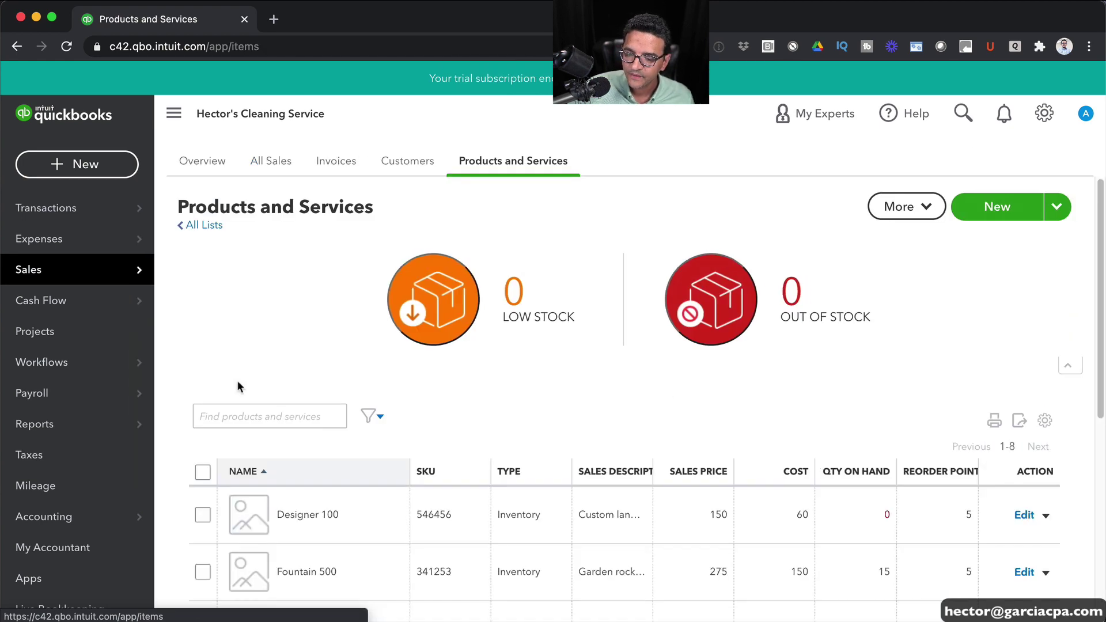
Review the imported products, open the Rocks sub-product for editing, and examine its parent product options
{"action": "scroll", "coordinate": [464, 348], "scroll_direction": "down", "scroll_amount": 5}
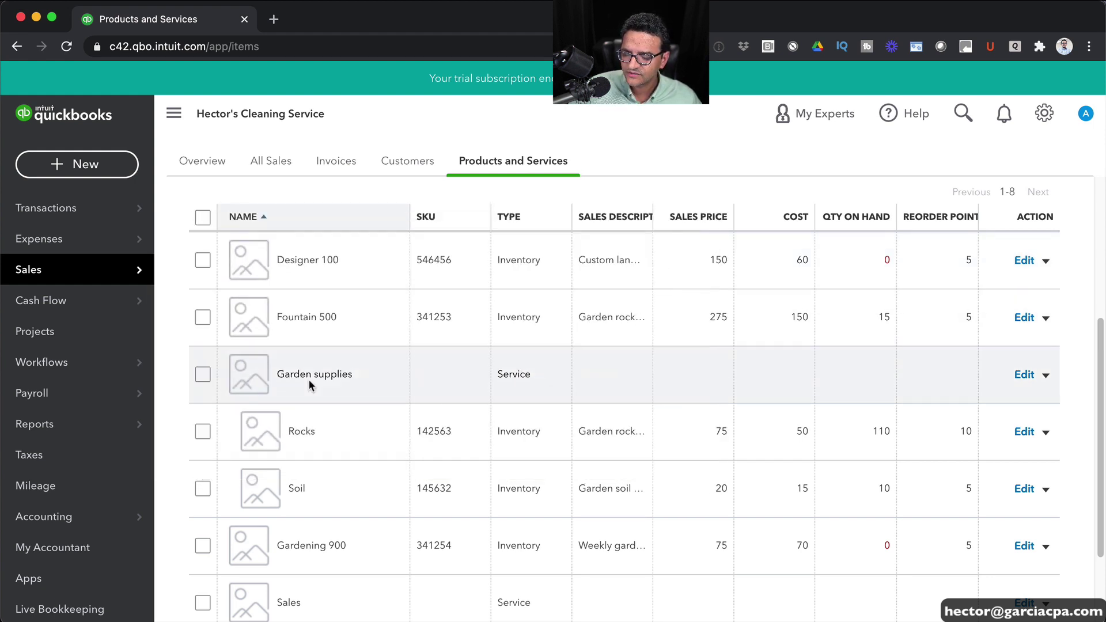
{"action": "scroll", "coordinate": [508, 370], "scroll_direction": "down", "scroll_amount": 1}
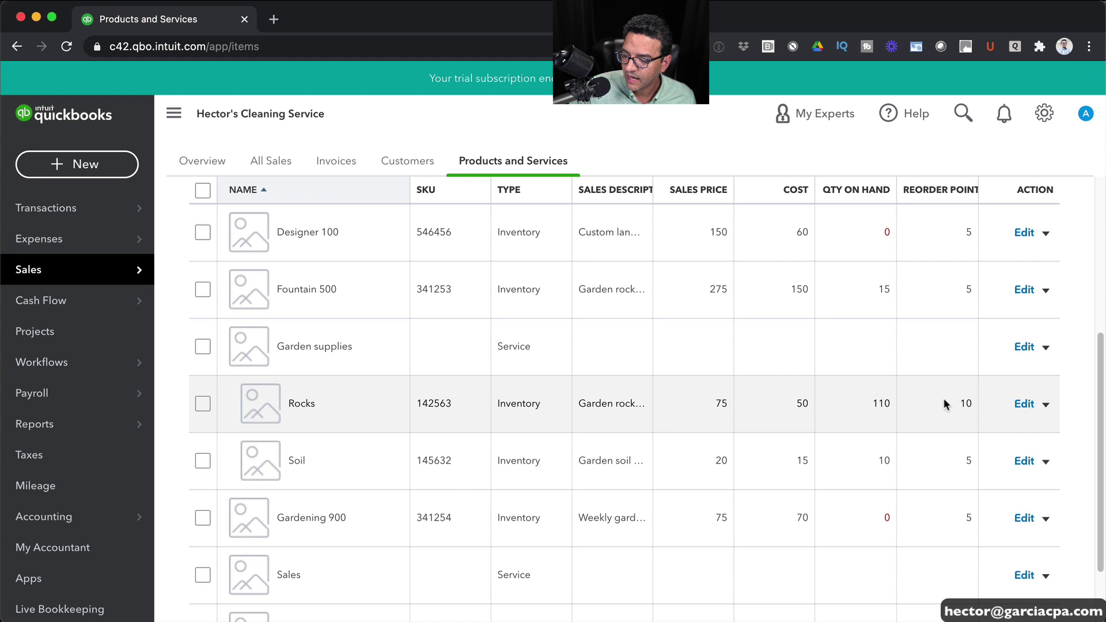
{"action": "left_click", "coordinate": [1023, 403]}
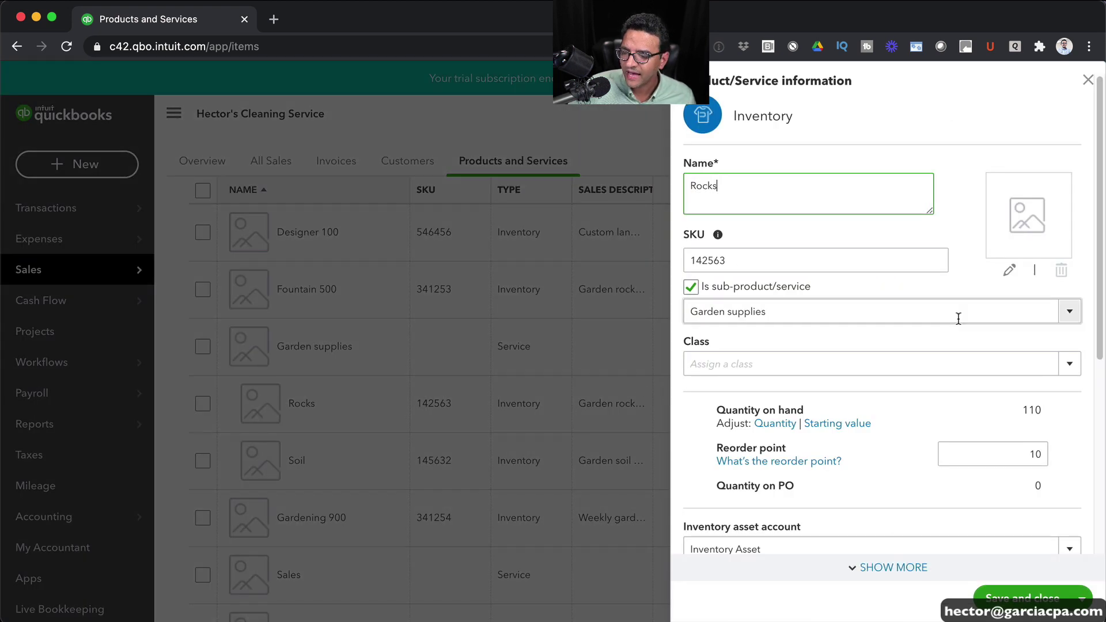
{"action": "left_click", "coordinate": [1000, 312]}
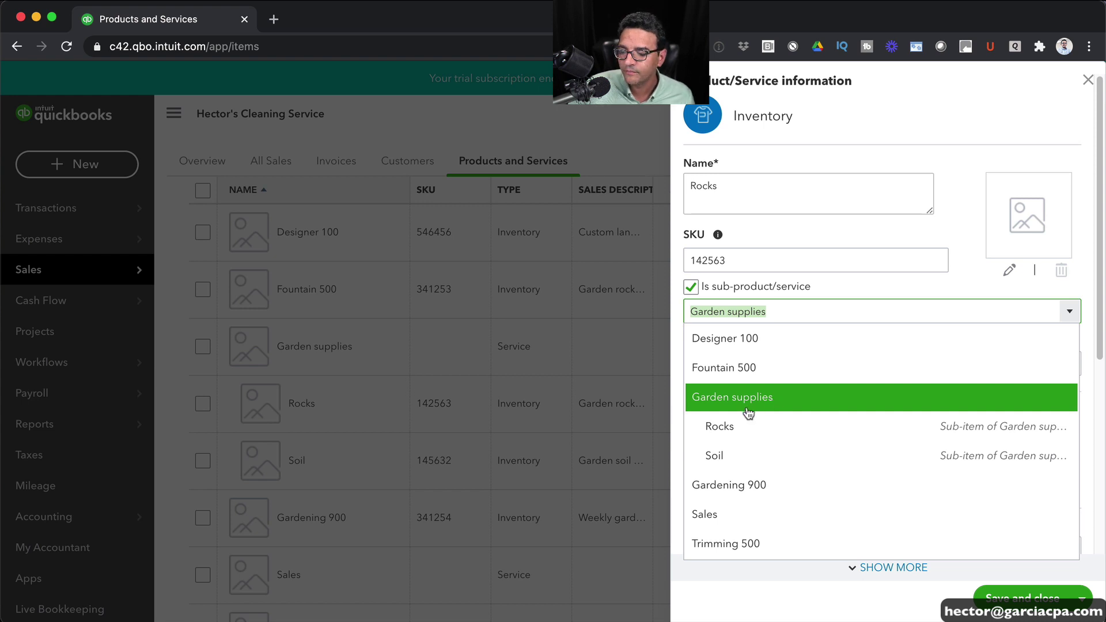
Close the Rocks sub-product, keeping Garden supplies as its parent, and check the Garden supplies record against its sub-products in the list
{"action": "left_click", "coordinate": [706, 399]}
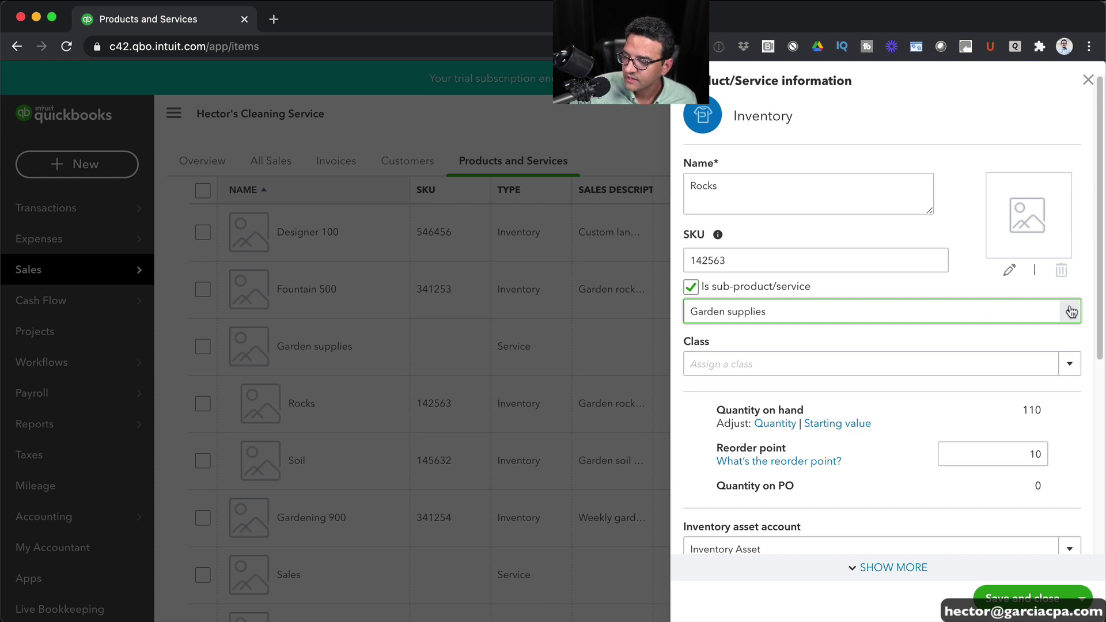
{"action": "left_click", "coordinate": [1086, 80]}
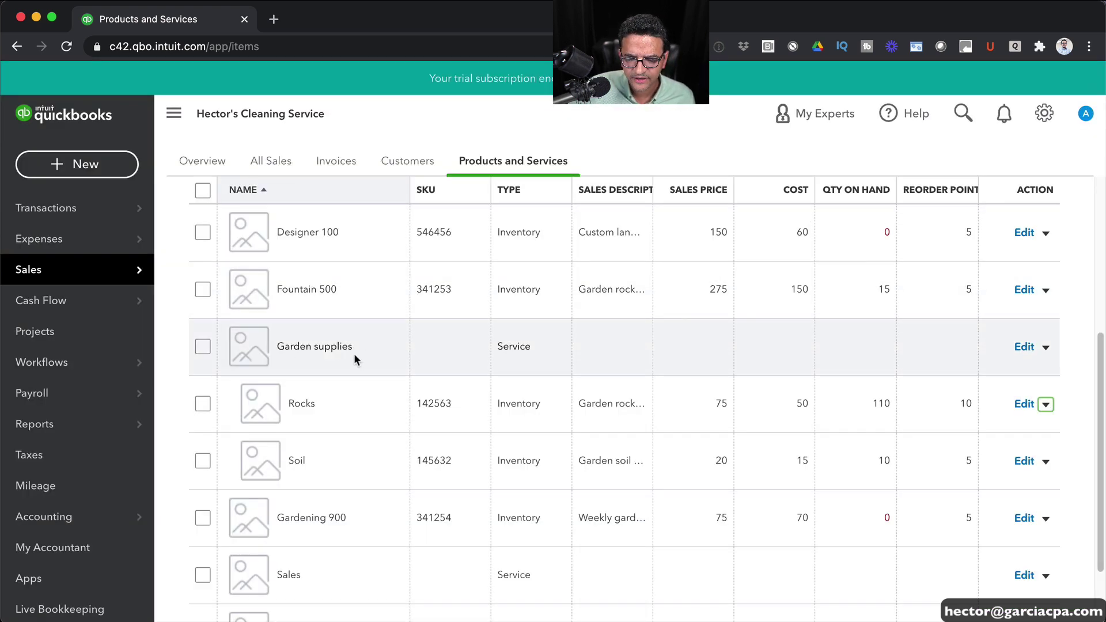
{"action": "left_click", "coordinate": [1023, 348]}
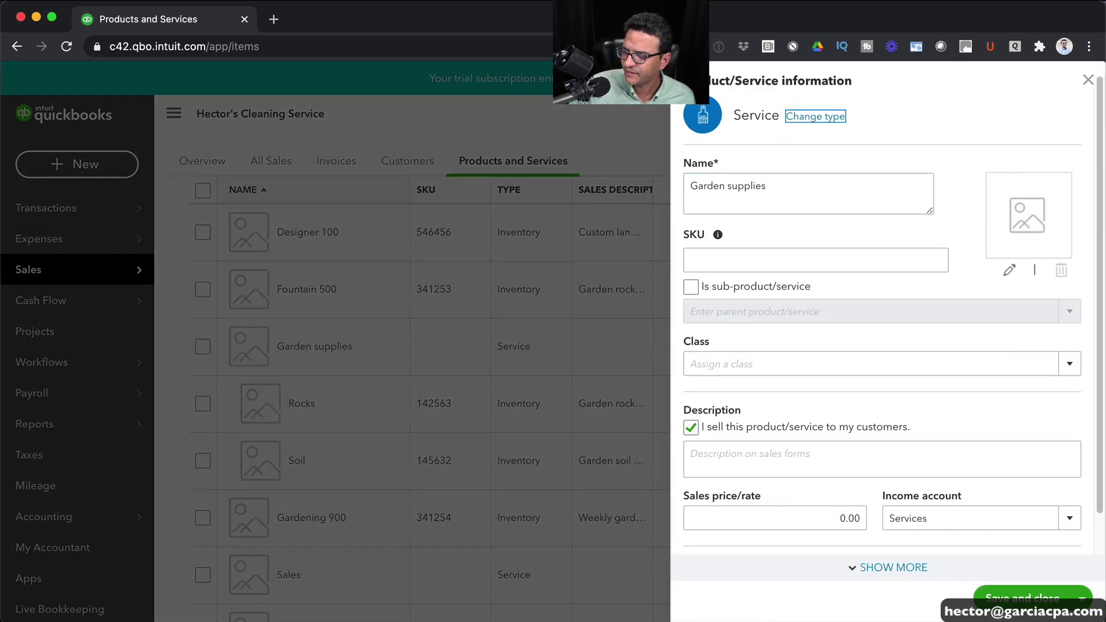
{"action": "left_click", "coordinate": [1087, 80]}
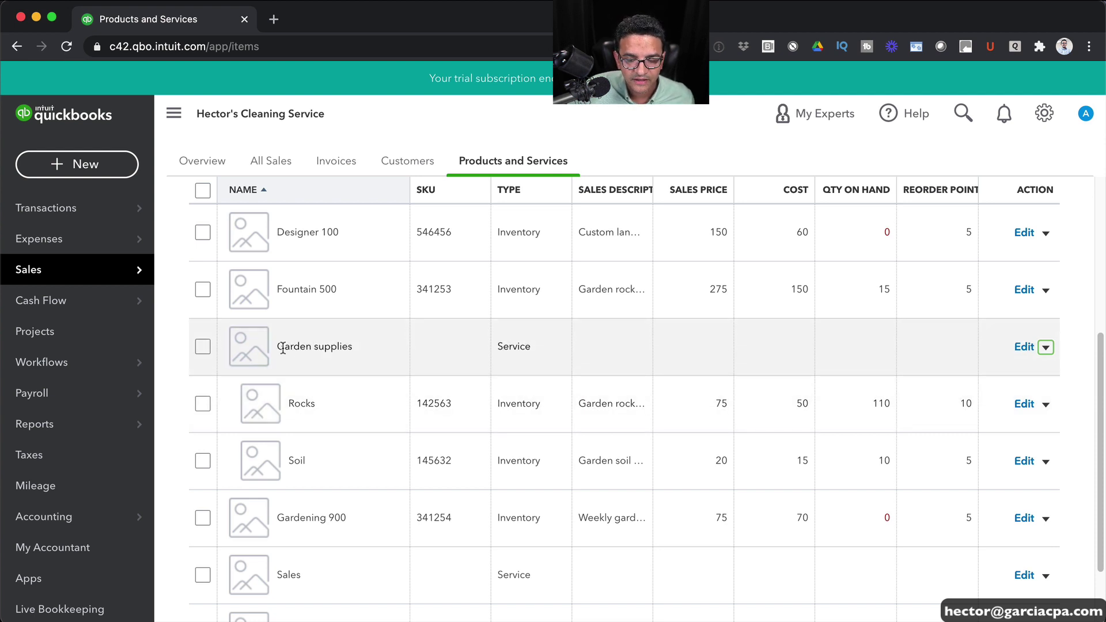
{"action": "left_click_drag", "start_coordinate": [278, 345], "coordinate": [371, 341]}
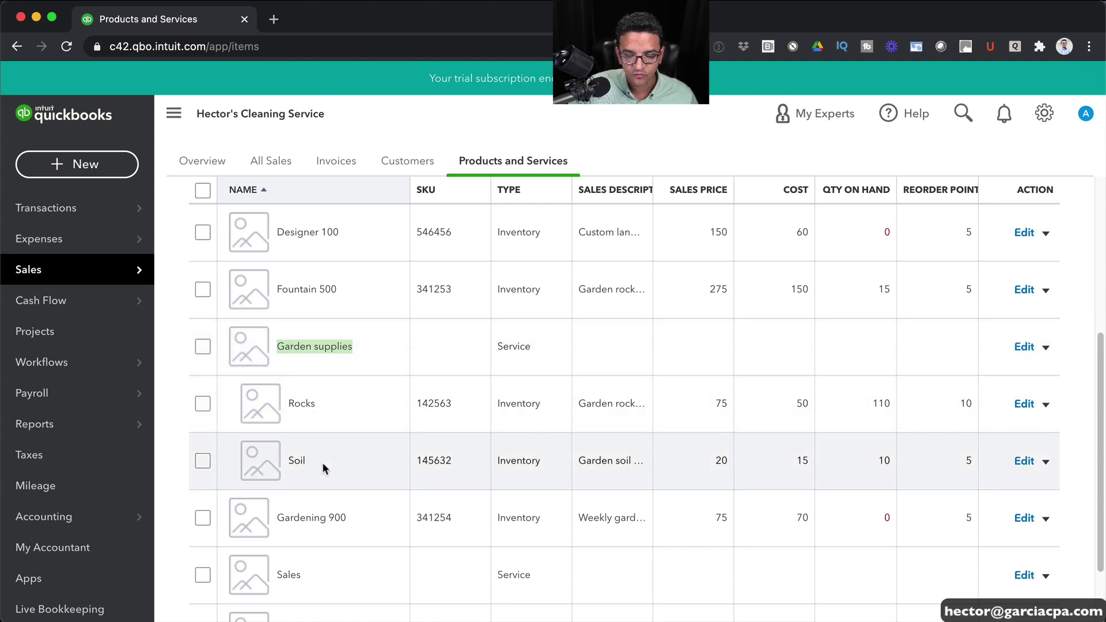
{"action": "left_click", "coordinate": [323, 465]}
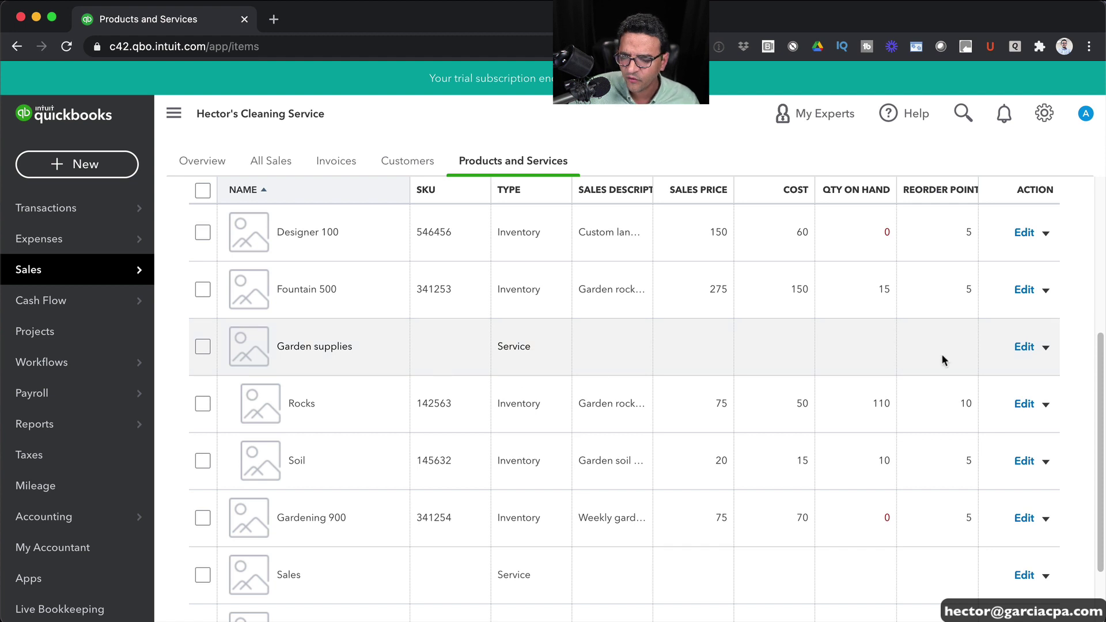
Open the Garden supplies product for editing and change its type to Inventory
{"action": "left_click", "coordinate": [1017, 347]}
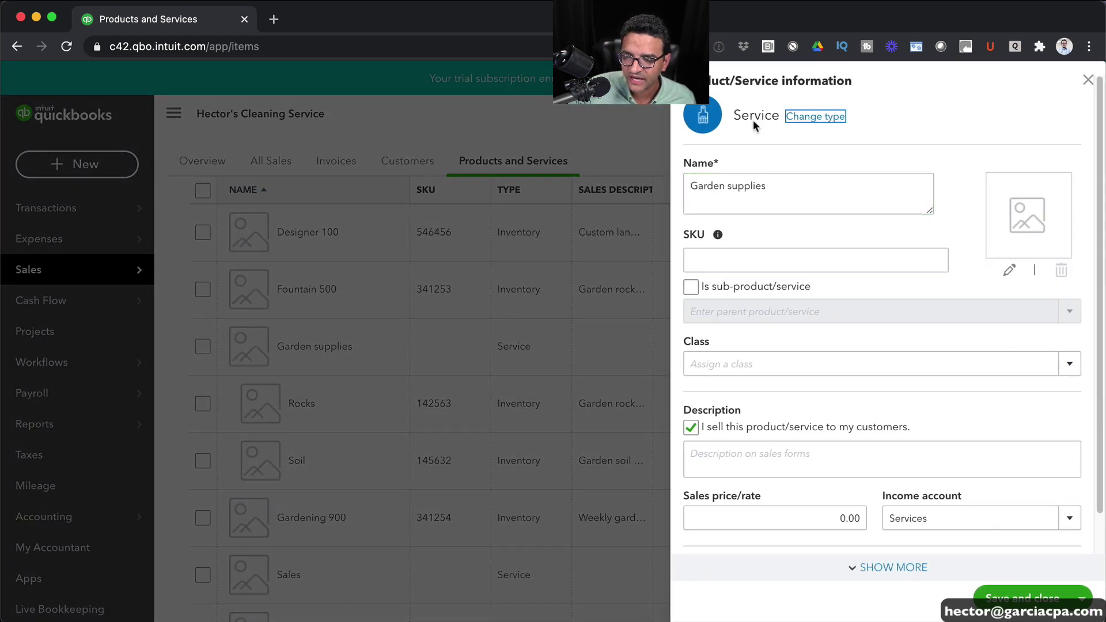
{"action": "left_click", "coordinate": [815, 117]}
{"action": "left_click", "coordinate": [784, 156]}
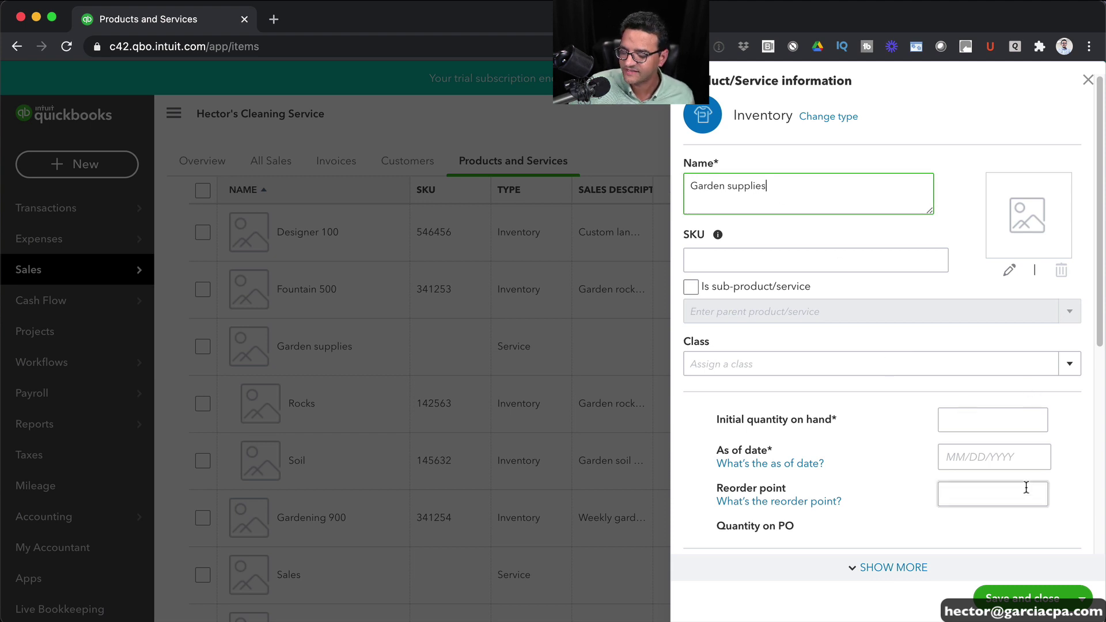
Set the Garden supplies initial quantity on hand to 0 as of 12/15/2020, and save the product
{"action": "left_click", "coordinate": [991, 417]}
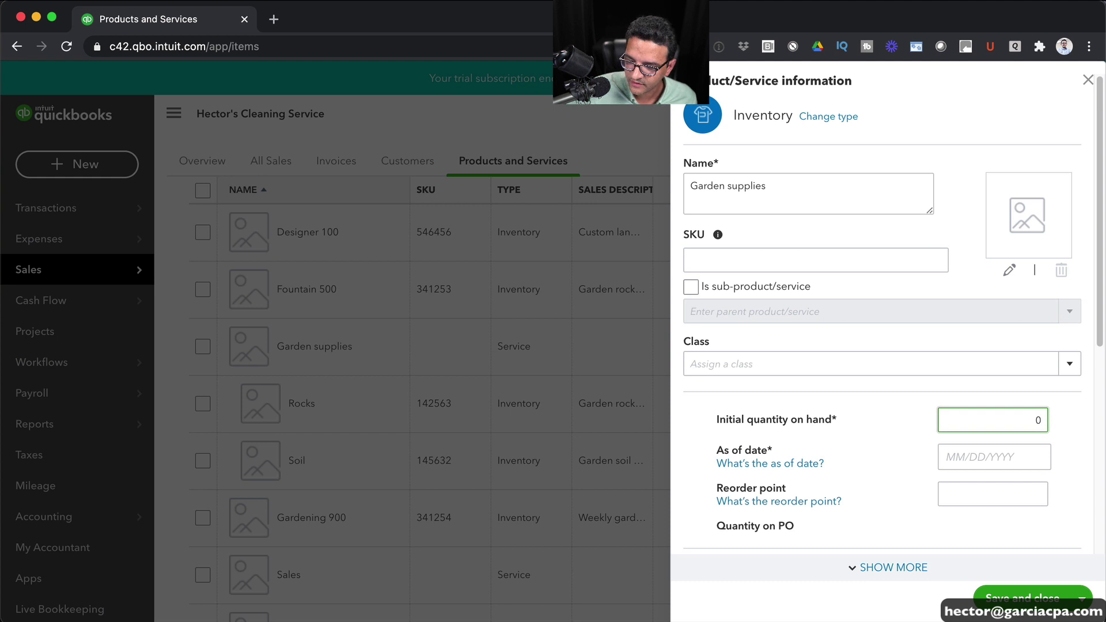
{"action": "left_click", "coordinate": [954, 459]}
{"action": "type", "text": "12/1"}
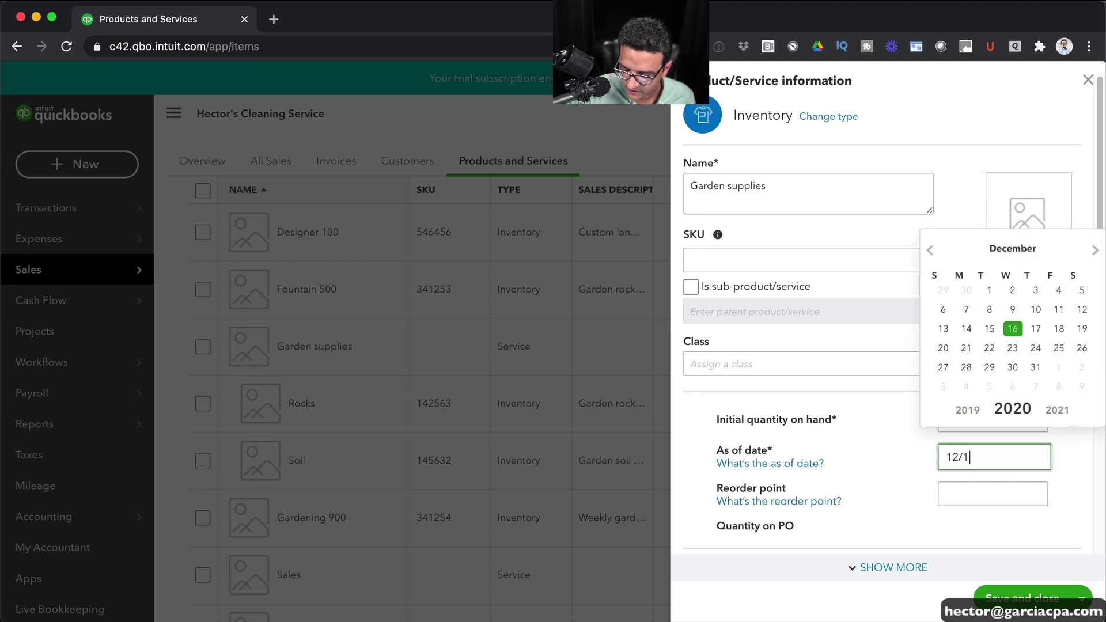
{"action": "type", "text": "5/2020"}
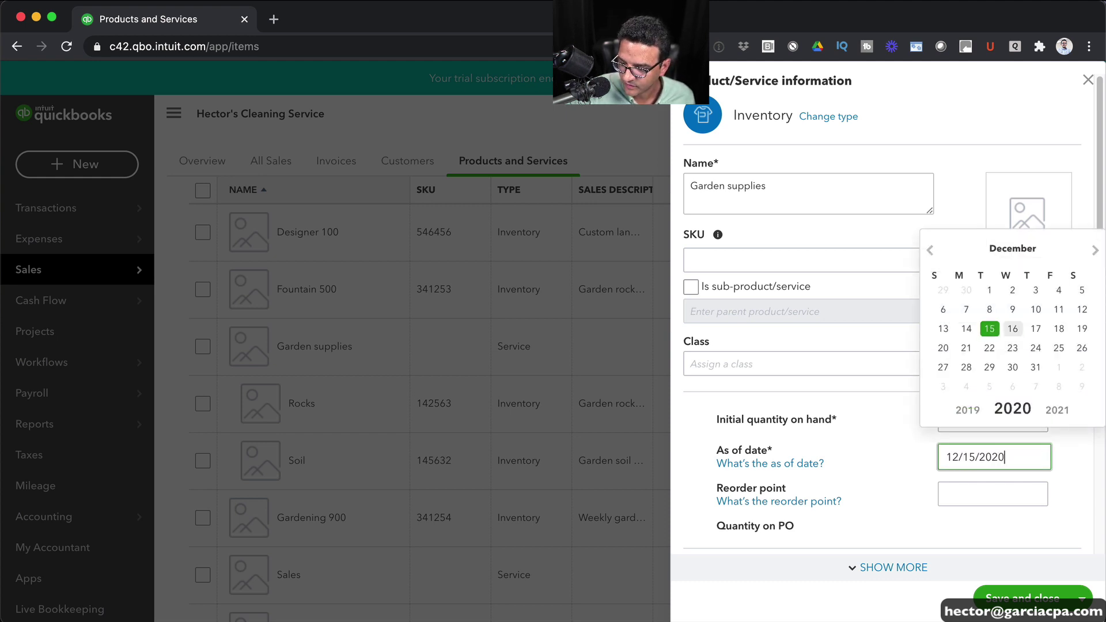
{"action": "left_click", "coordinate": [978, 488]}
{"action": "left_click", "coordinate": [1025, 598]}
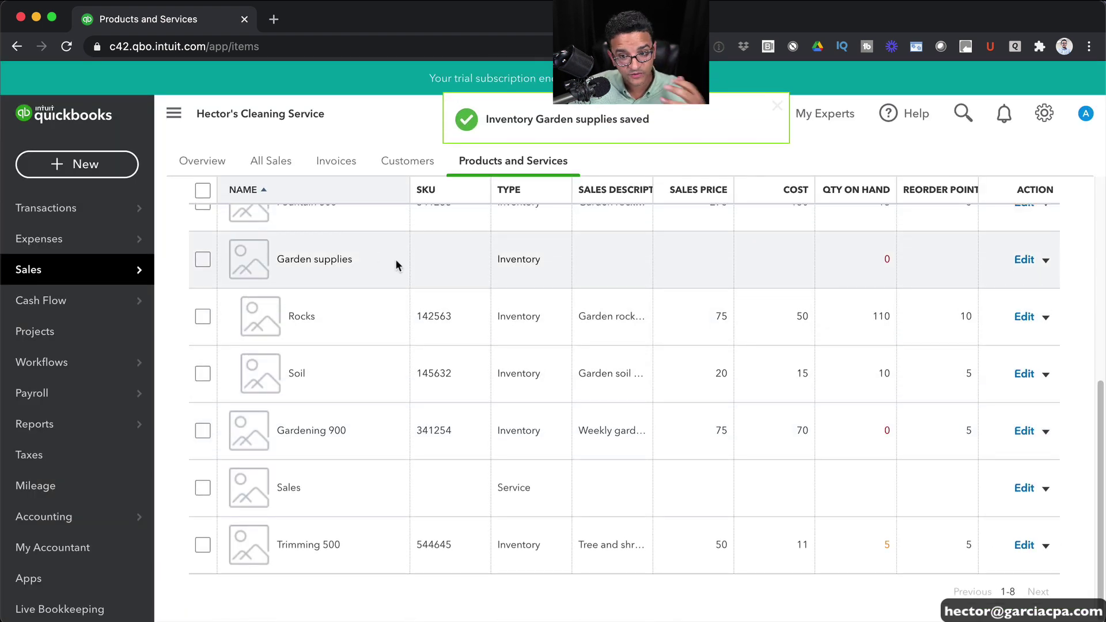
Review the updated product list, switch to the Excel import workbook, and examine the Garden supplies:Rocks row
{"action": "scroll", "coordinate": [351, 333], "scroll_direction": "up", "scroll_amount": 3}
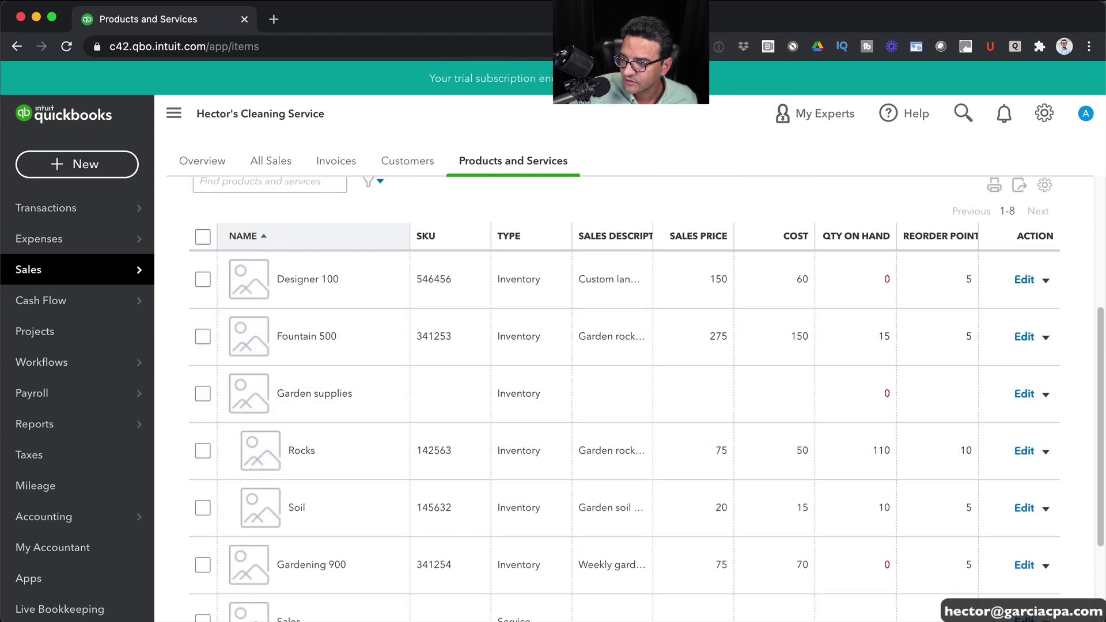
{"action": "key", "text": "super+Tab"}
{"action": "scroll", "coordinate": [107, 253], "scroll_direction": "up", "scroll_amount": 5}
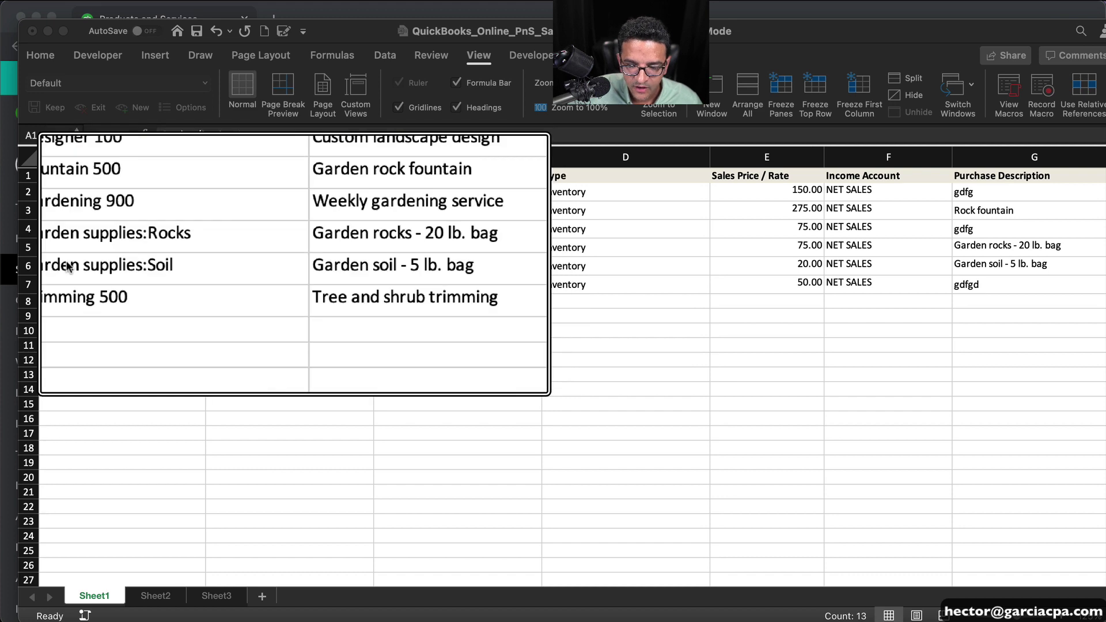
{"action": "scroll", "coordinate": [23, 252], "scroll_direction": "down", "scroll_amount": 5}
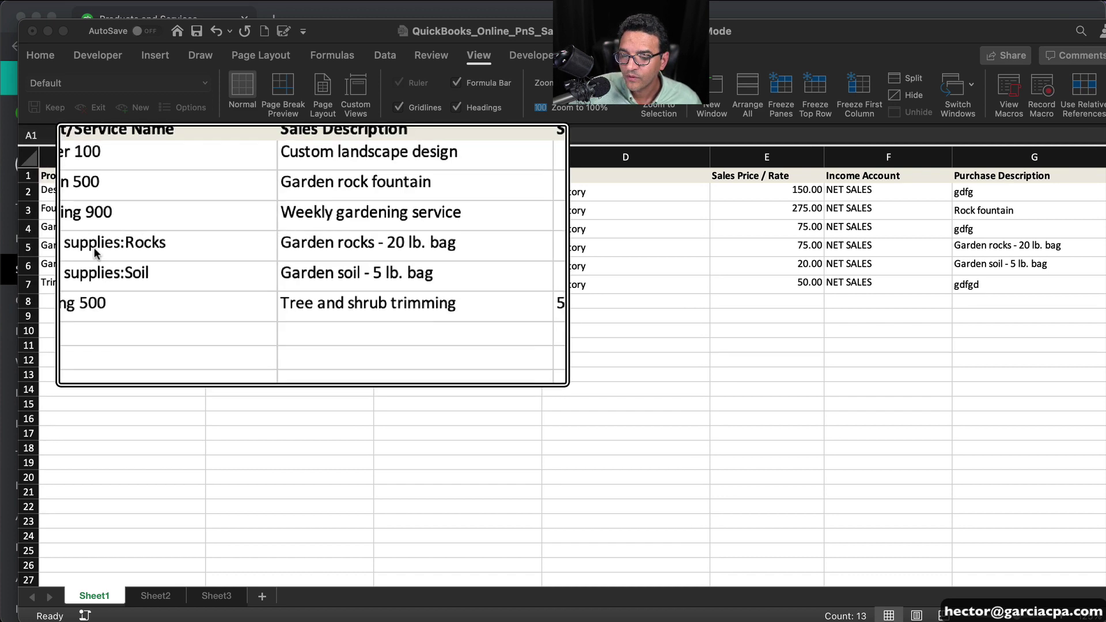
{"action": "left_click", "coordinate": [27, 247]}
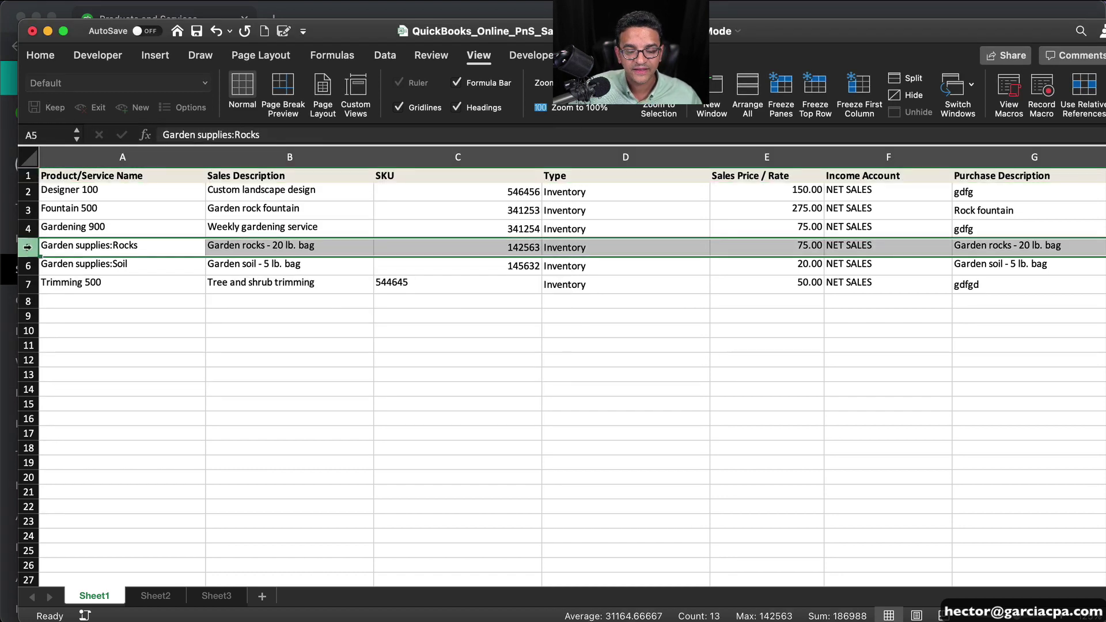
{"action": "left_click", "coordinate": [534, 29]}
Return to the QuickBooks product list, open Designer 100 for editing, and check its inventory asset account
{"action": "key", "text": "super+Tab"}
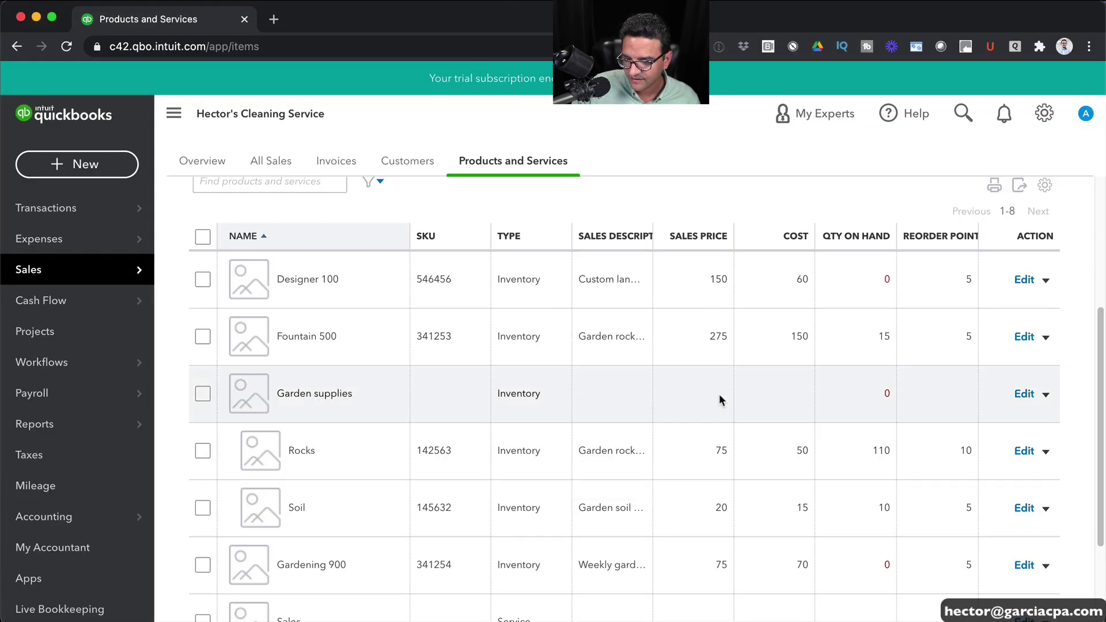
{"action": "scroll", "coordinate": [719, 397], "scroll_direction": "down", "scroll_amount": 3}
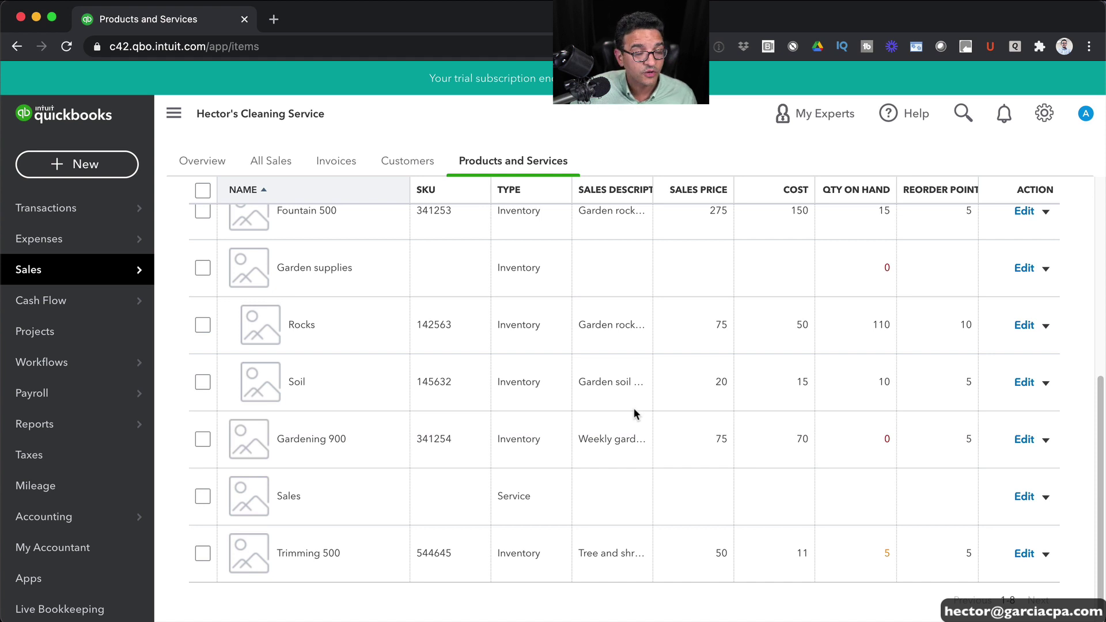
{"action": "scroll", "coordinate": [536, 360], "scroll_direction": "up", "scroll_amount": 4}
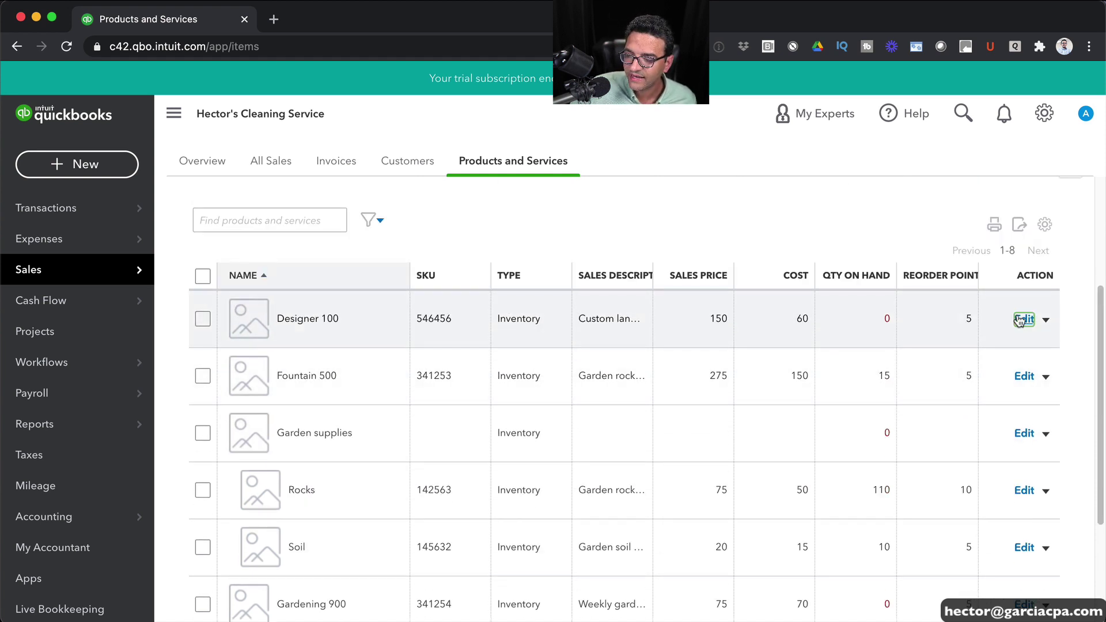
{"action": "left_click", "coordinate": [1019, 320]}
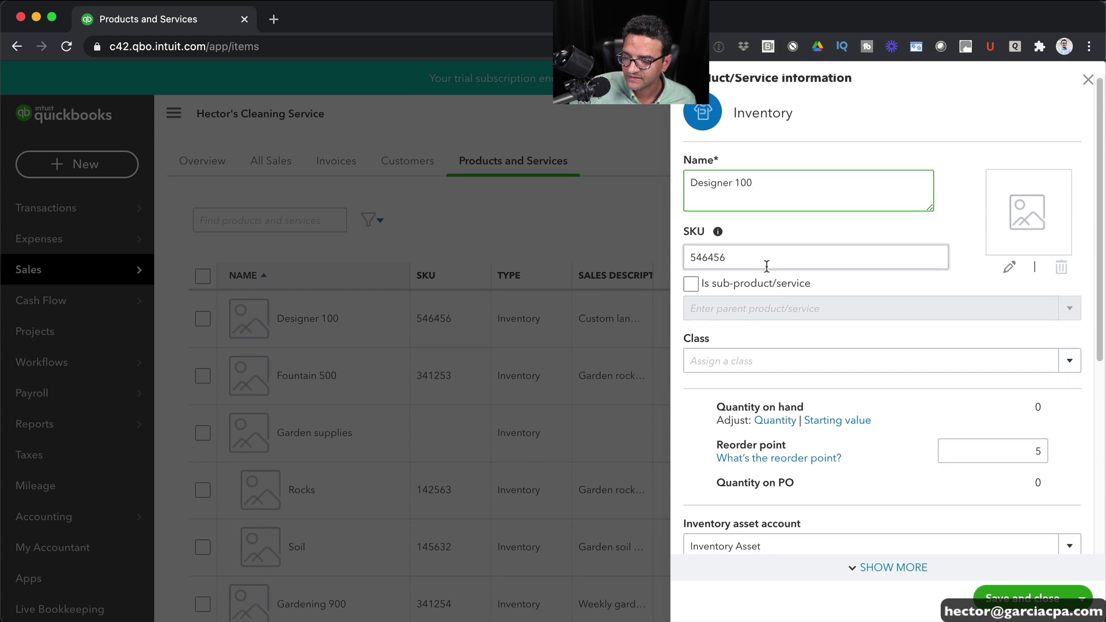
{"action": "key", "text": "Tab"}
{"action": "scroll", "coordinate": [918, 456], "scroll_direction": "down", "scroll_amount": 3}
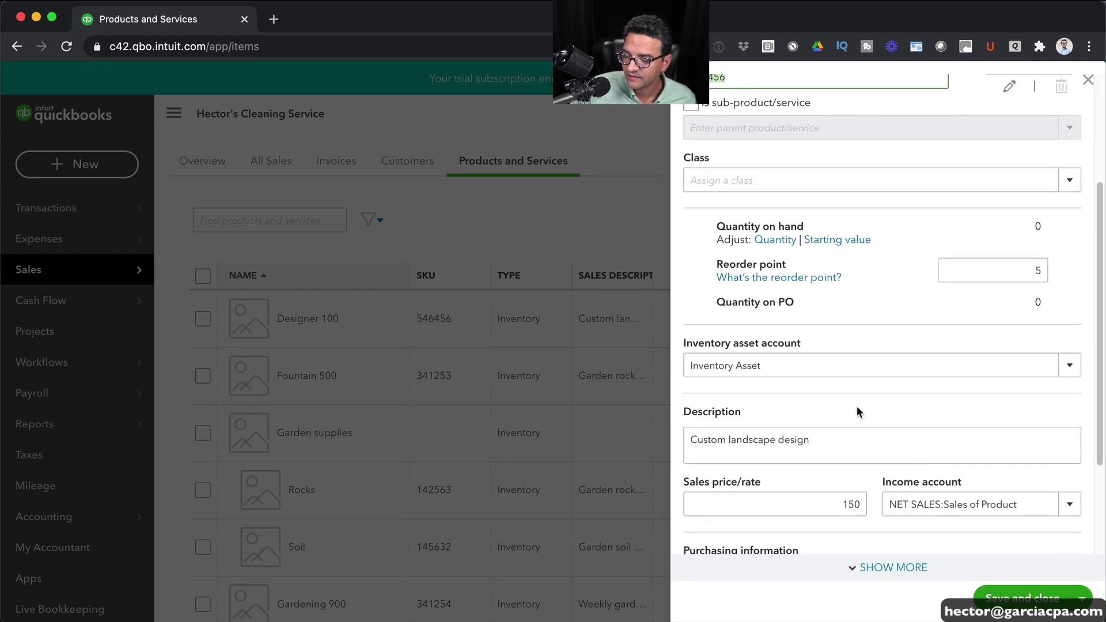
{"action": "left_click", "coordinate": [1073, 362]}
{"action": "left_click", "coordinate": [1071, 361]}
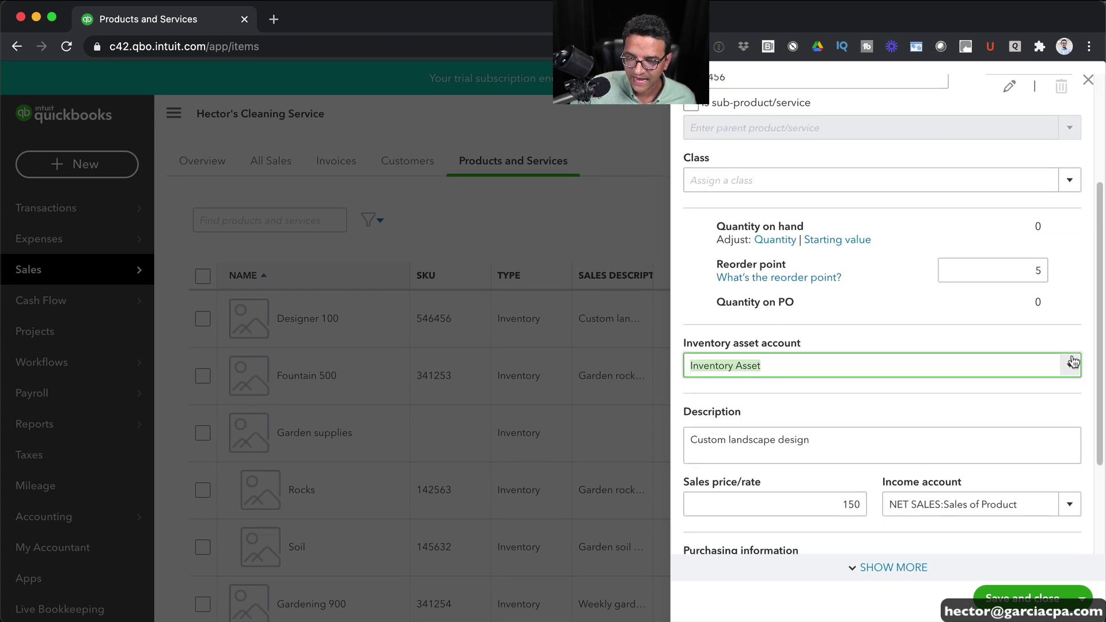
{"action": "scroll", "coordinate": [861, 444], "scroll_direction": "down", "scroll_amount": 1}
Check Designer 100's sales description, price, income account, cost, expense account and preferred vendor, and close it without changes
{"action": "key", "text": "Tab"}
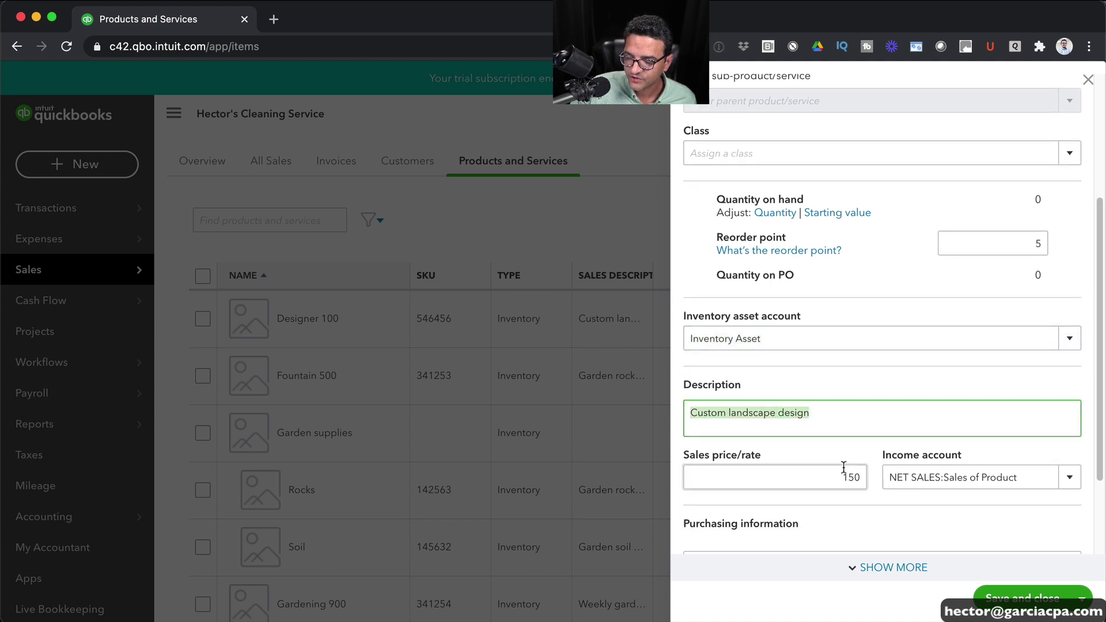
{"action": "key", "text": "Tab"}
{"action": "left_click", "coordinate": [1069, 477]}
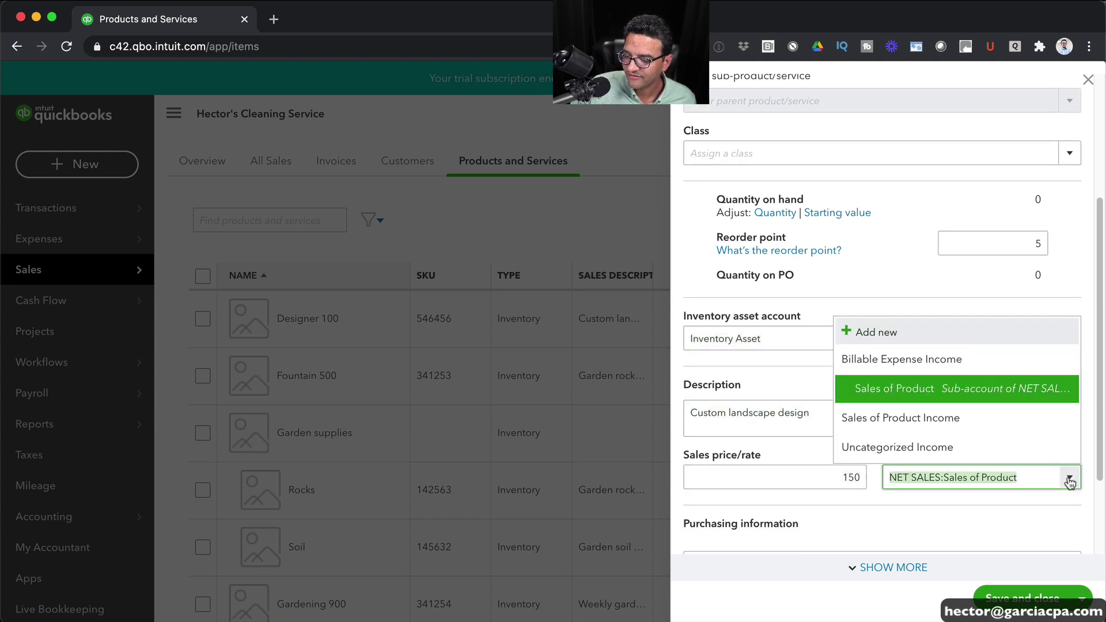
{"action": "left_click", "coordinate": [1069, 478]}
{"action": "scroll", "coordinate": [1069, 476], "scroll_direction": "down", "scroll_amount": 5}
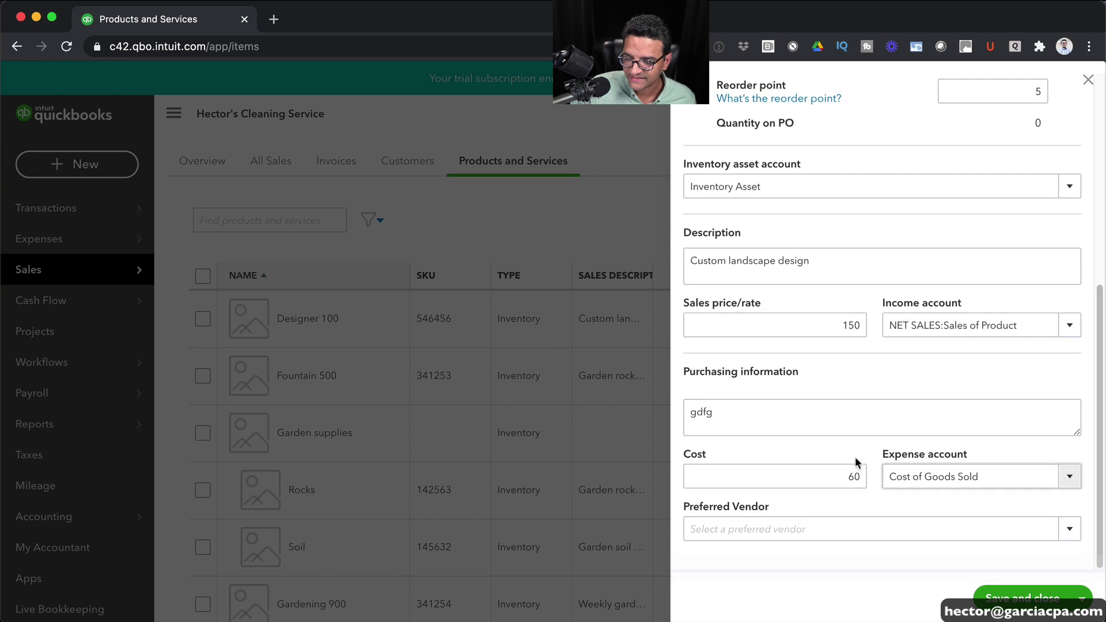
{"action": "left_click", "coordinate": [841, 475]}
{"action": "left_click", "coordinate": [1068, 477]}
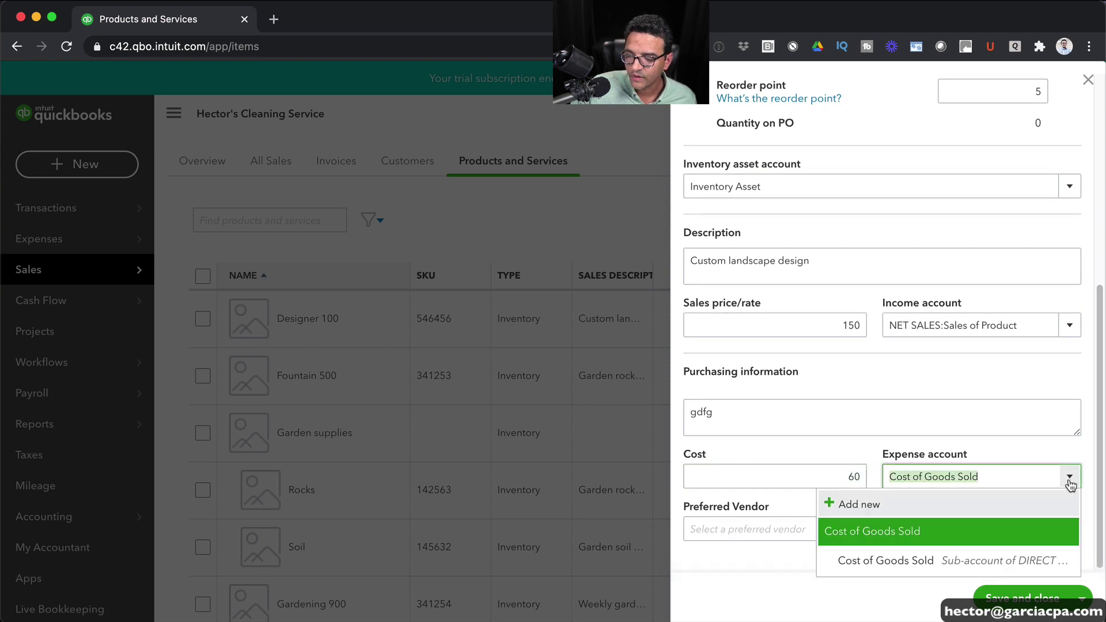
{"action": "left_click", "coordinate": [1070, 485]}
{"action": "left_click", "coordinate": [905, 523]}
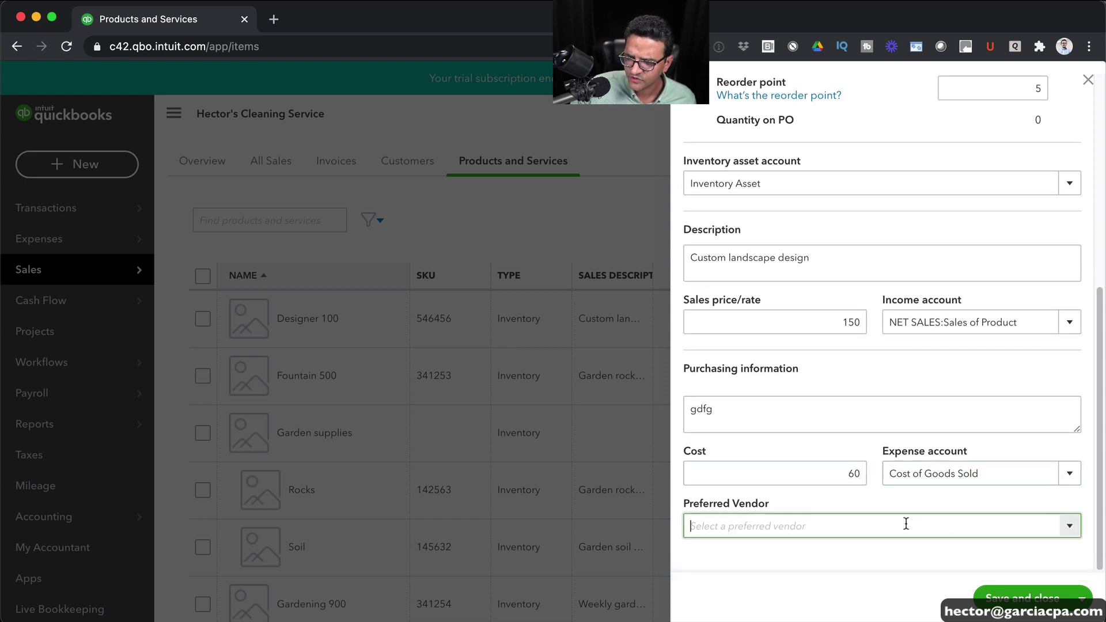
{"action": "left_click", "coordinate": [1087, 80]}
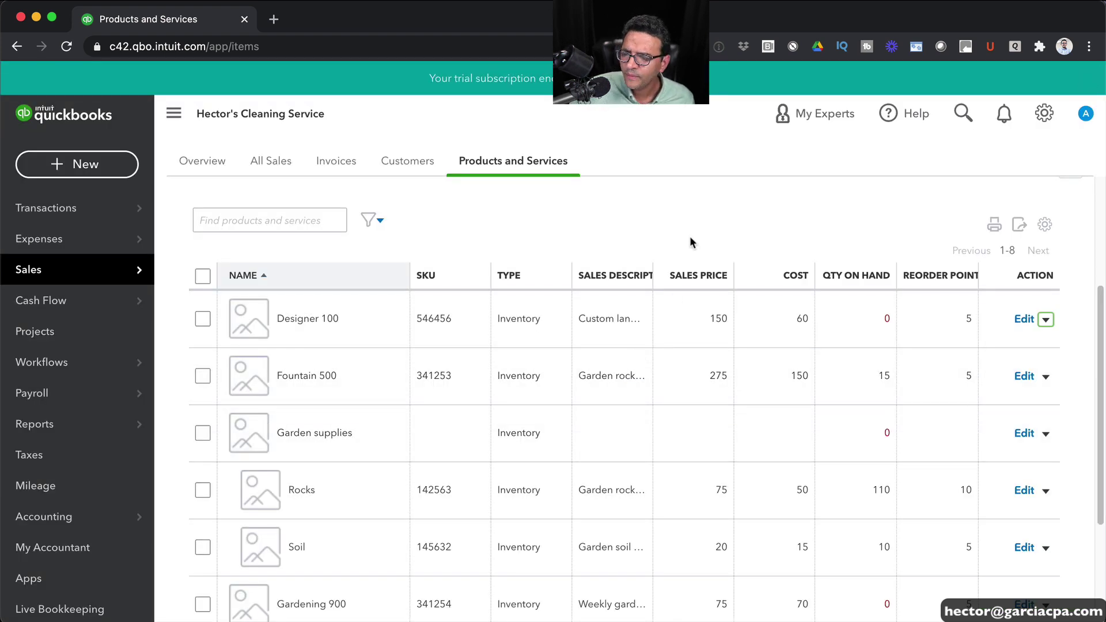
Look up the recent transactions and open the Inventory Starting Value transaction for Garden supplies
{"action": "left_click", "coordinate": [1056, 116]}
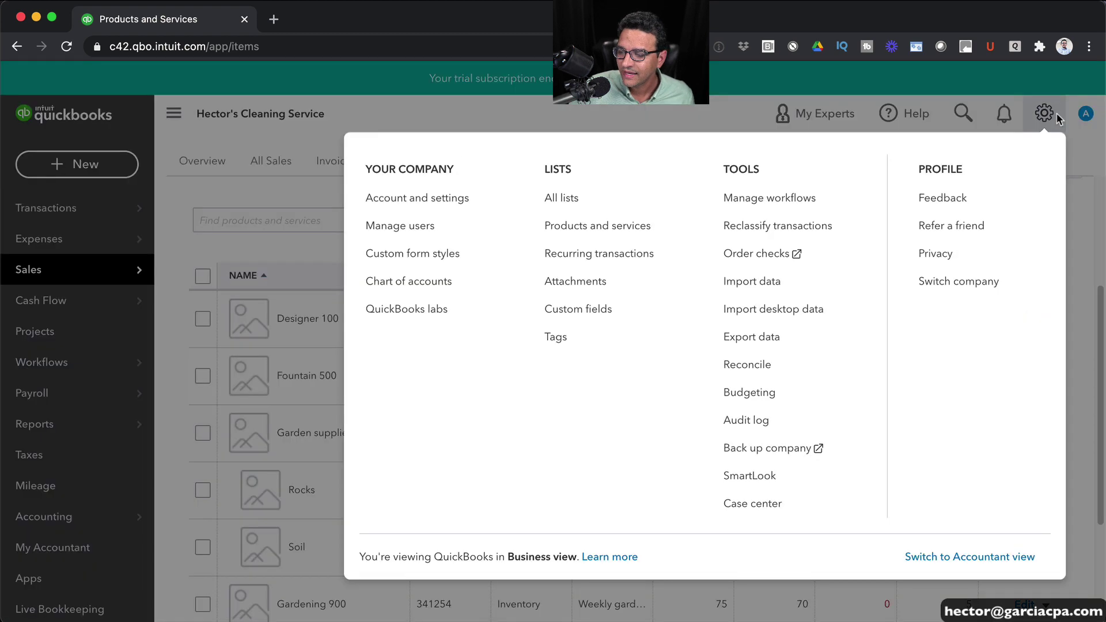
{"action": "left_click", "coordinate": [963, 115]}
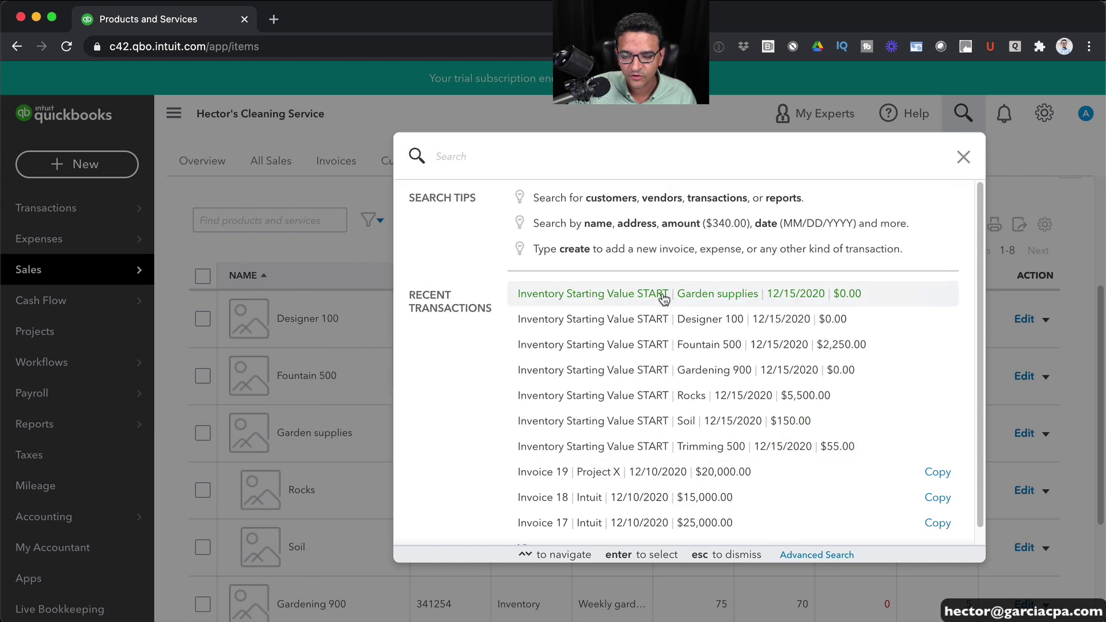
{"action": "left_click", "coordinate": [629, 305]}
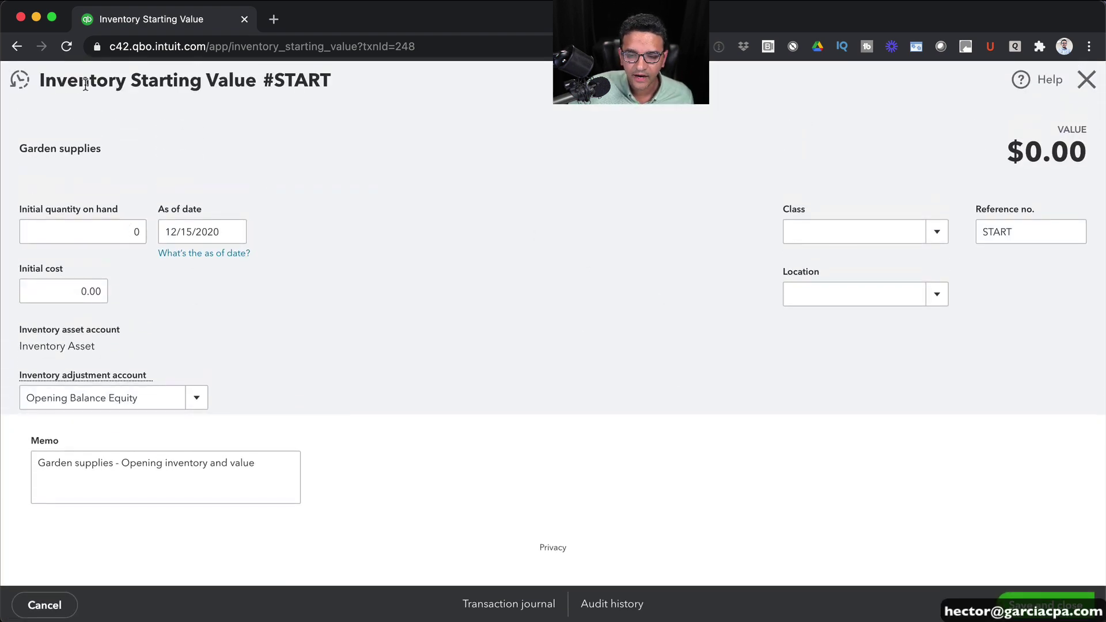
Check the Garden supplies starting value's item, initial cost, adjustment account and initial quantity, and leave it without saving changes
{"action": "left_click_drag", "start_coordinate": [56, 79], "coordinate": [232, 92]}
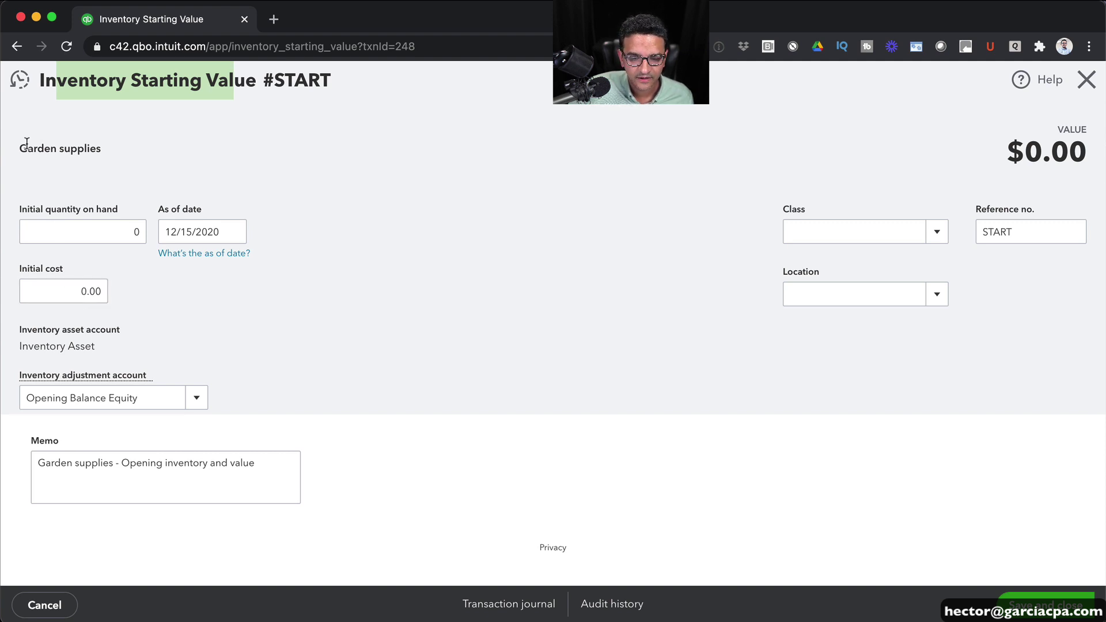
{"action": "left_click_drag", "start_coordinate": [20, 144], "coordinate": [99, 142]}
{"action": "left_click", "coordinate": [105, 291]}
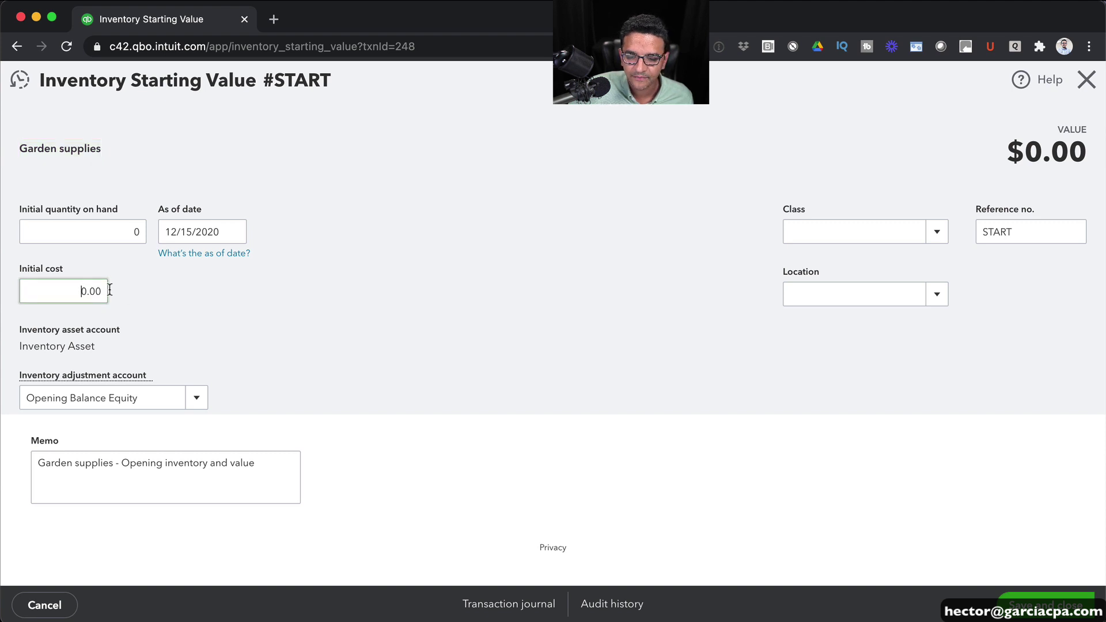
{"action": "left_click_drag", "start_coordinate": [83, 404], "coordinate": [21, 399]}
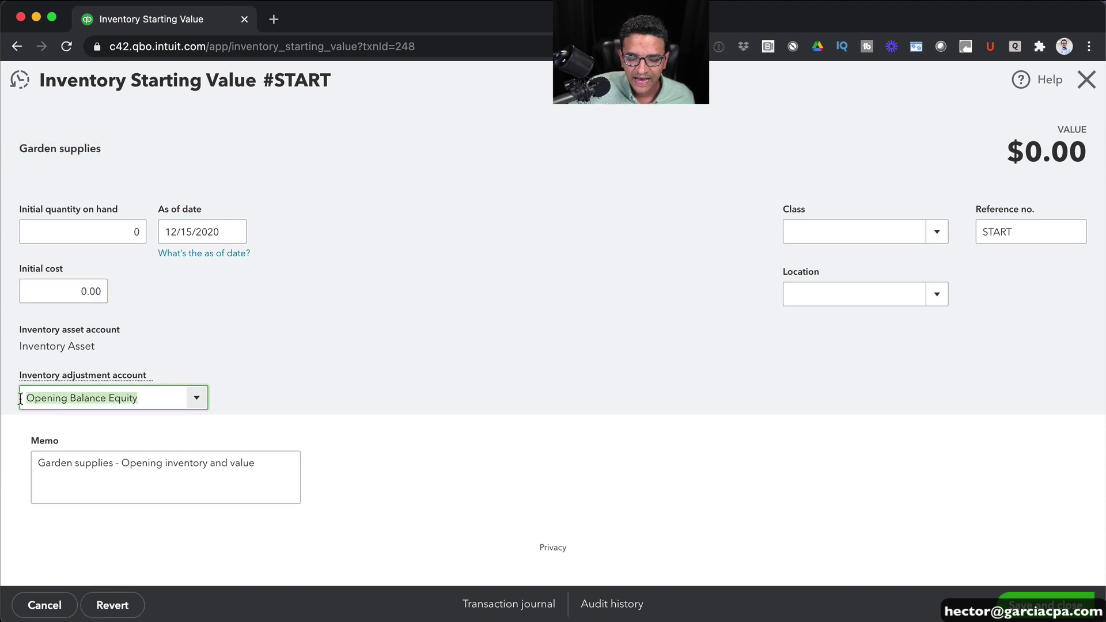
{"action": "left_click", "coordinate": [98, 235]}
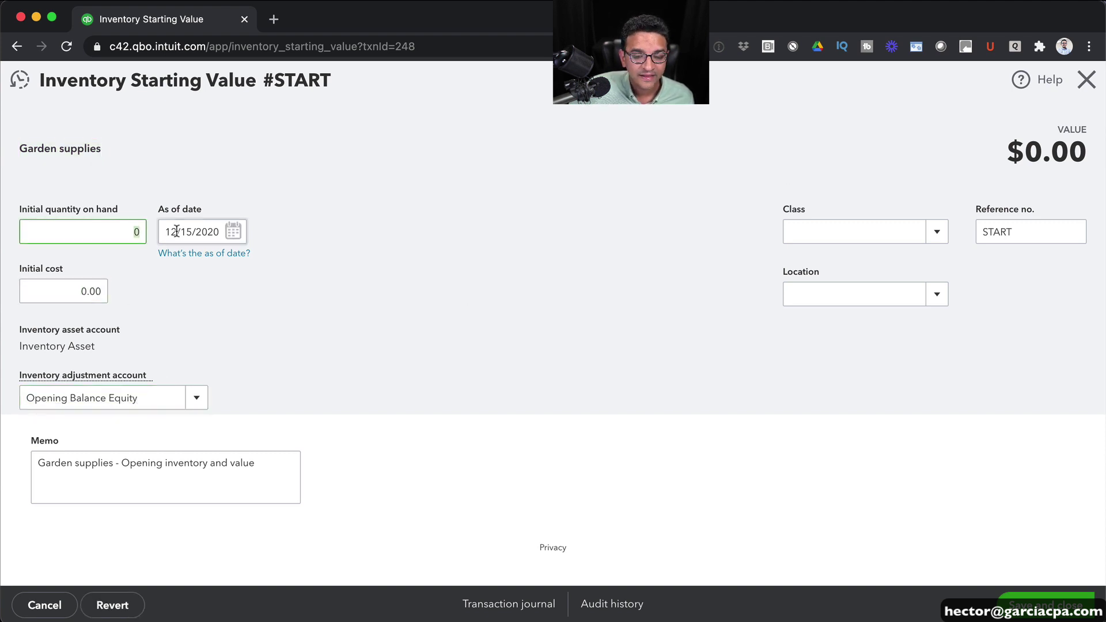
{"action": "left_click", "coordinate": [143, 302]}
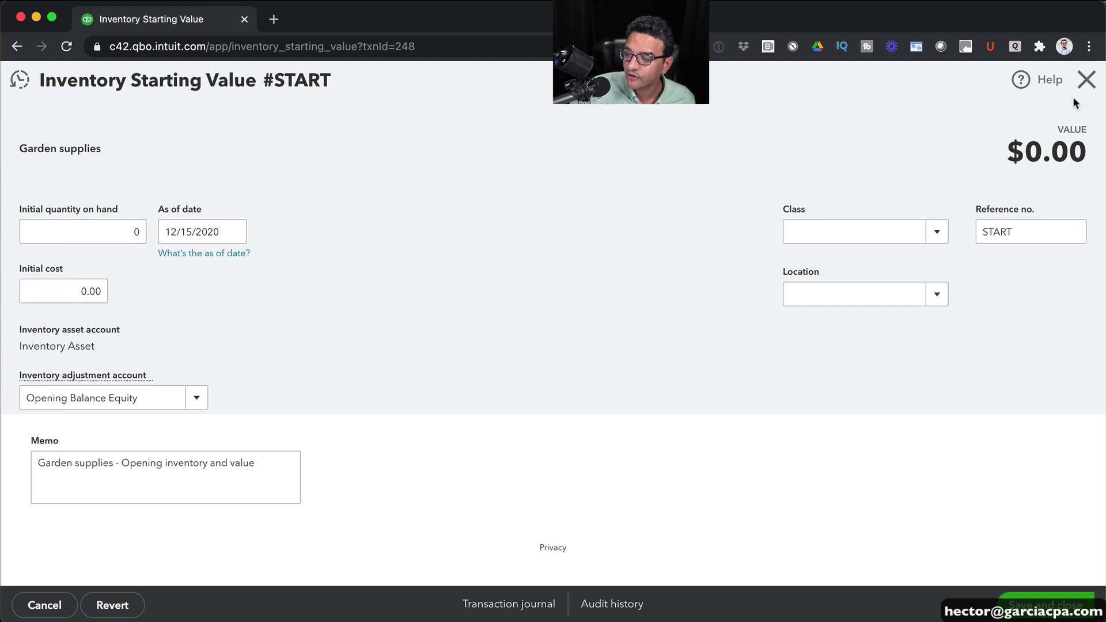
{"action": "left_click", "coordinate": [1086, 80]}
{"action": "left_click", "coordinate": [630, 368]}
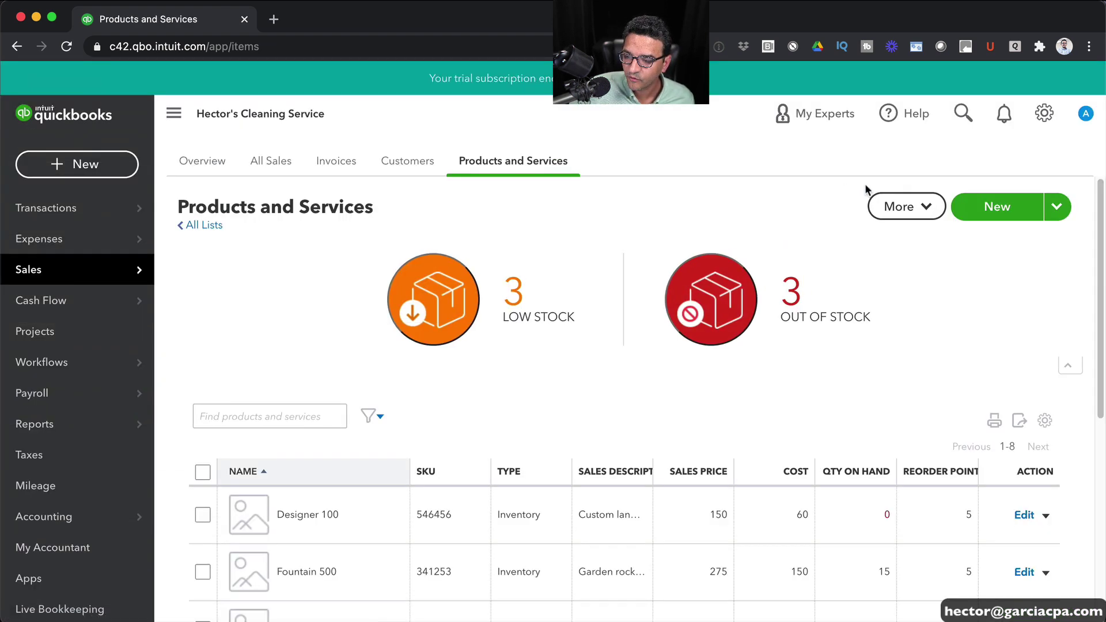
Open the Rocks Inventory Starting Value from the recent transactions, check its initial cost and quantity, and view its transaction journal
{"action": "left_click", "coordinate": [962, 113]}
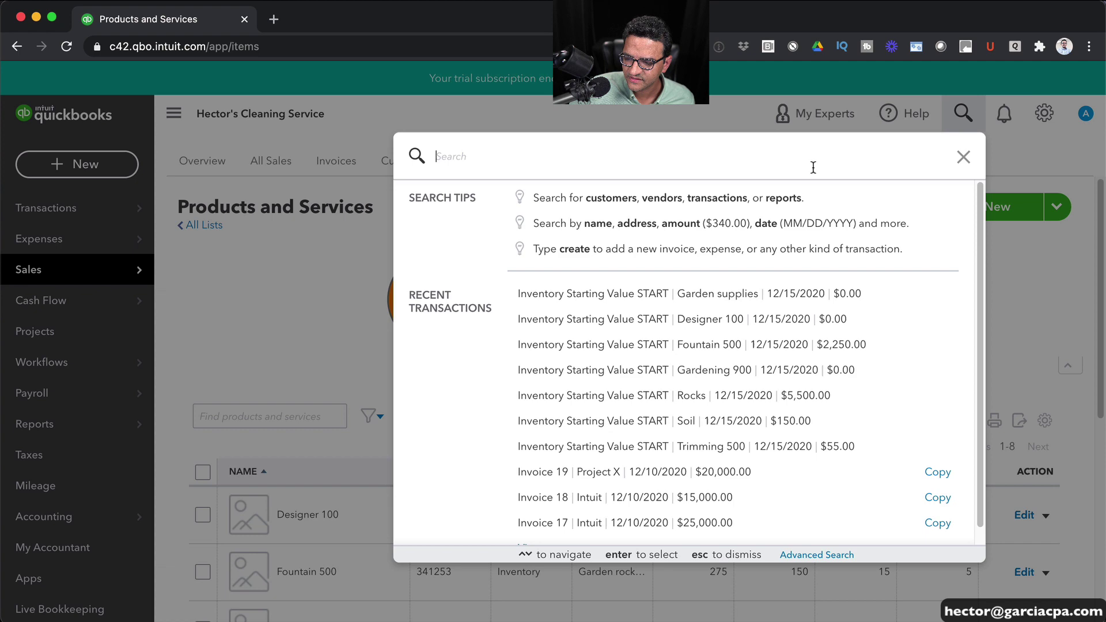
{"action": "left_click", "coordinate": [749, 397]}
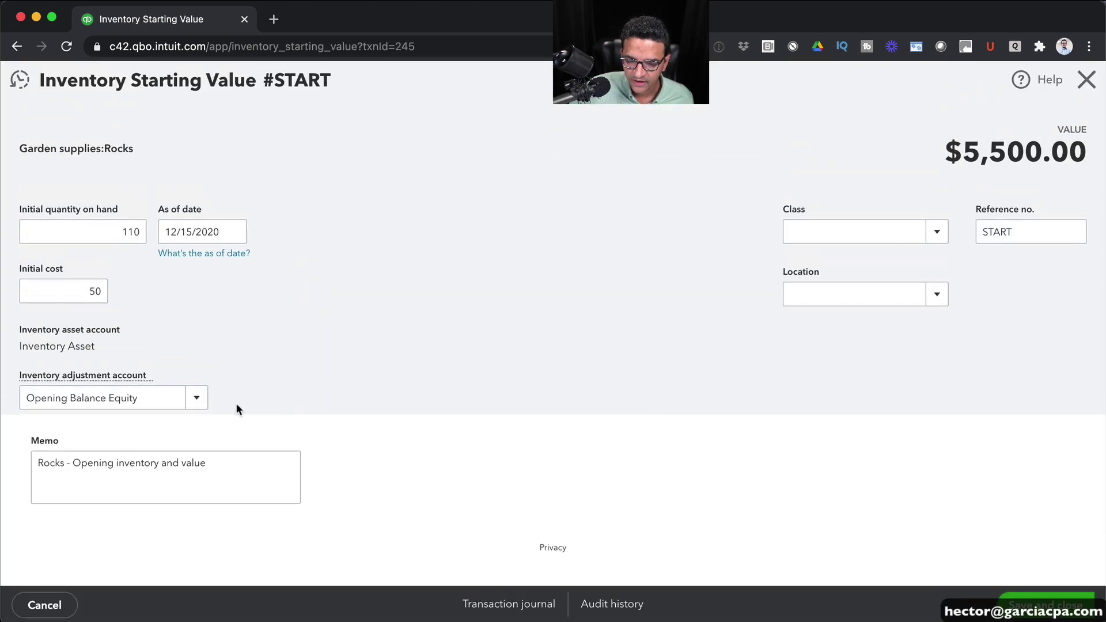
{"action": "left_click", "coordinate": [89, 285]}
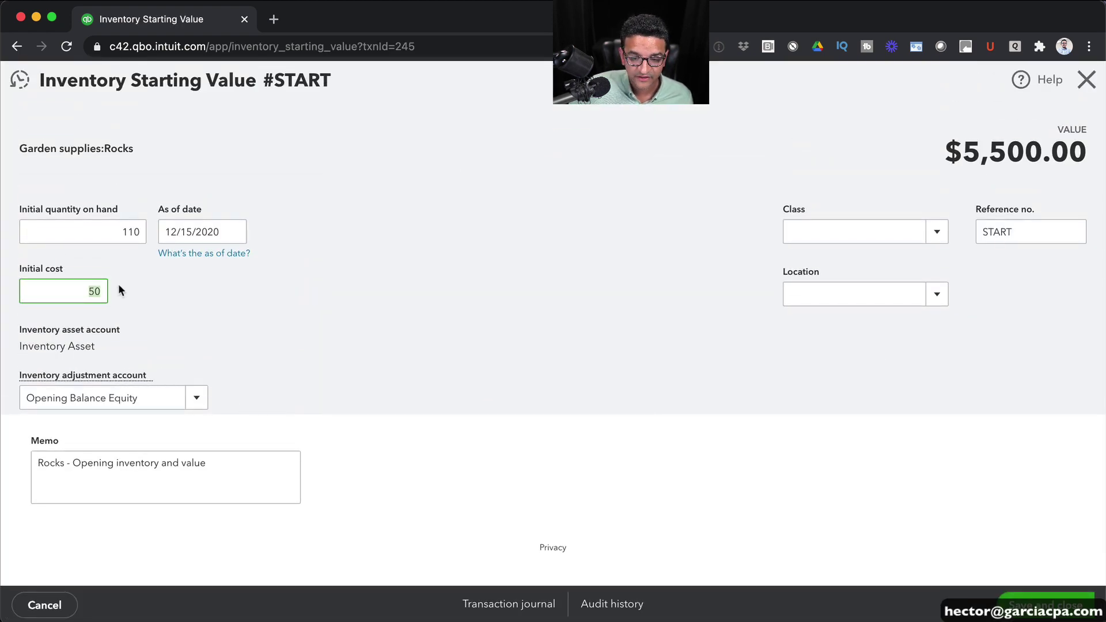
{"action": "left_click", "coordinate": [123, 231]}
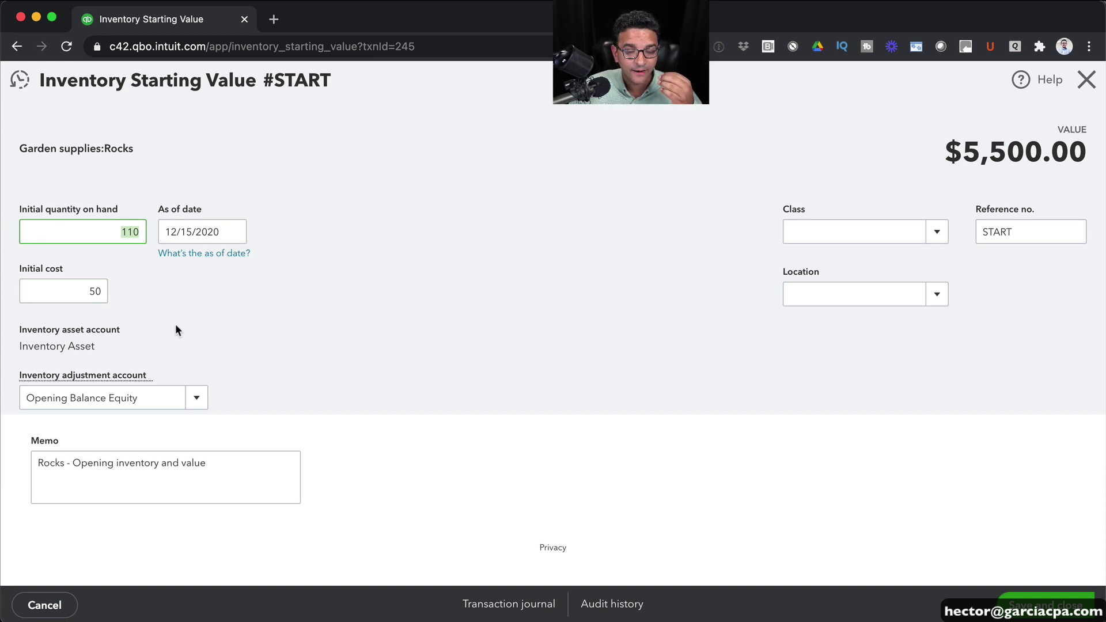
{"action": "left_click", "coordinate": [514, 605]}
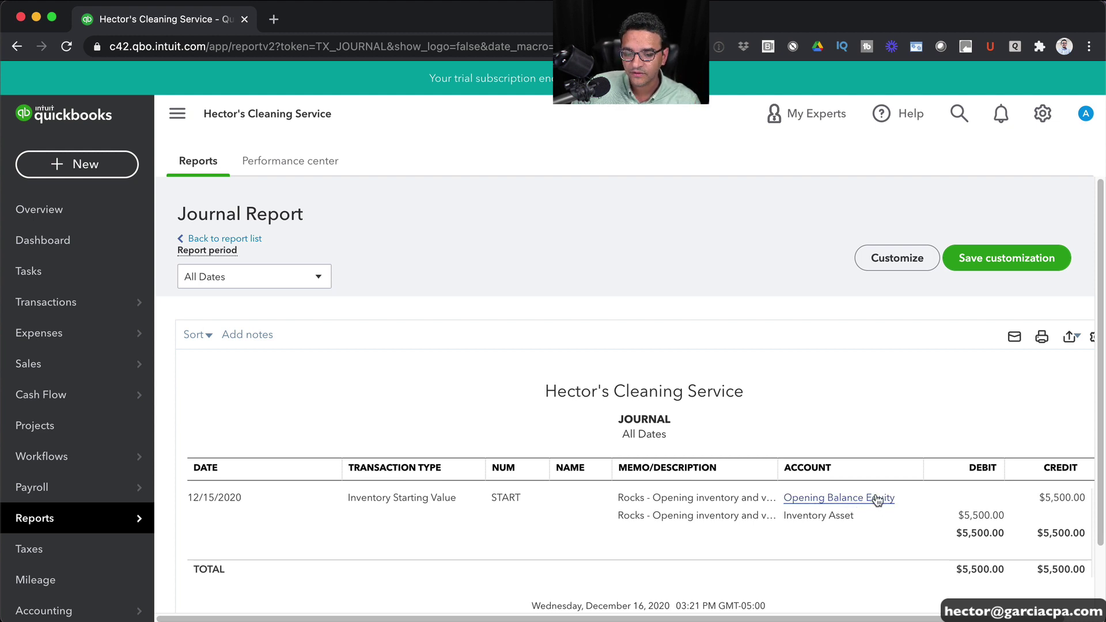
Open the Balance Sheet report, drill into the Opening Balance Equity total, and review its inventory starting value transactions and amounts
{"action": "mouse_move", "coordinate": [43, 518]}
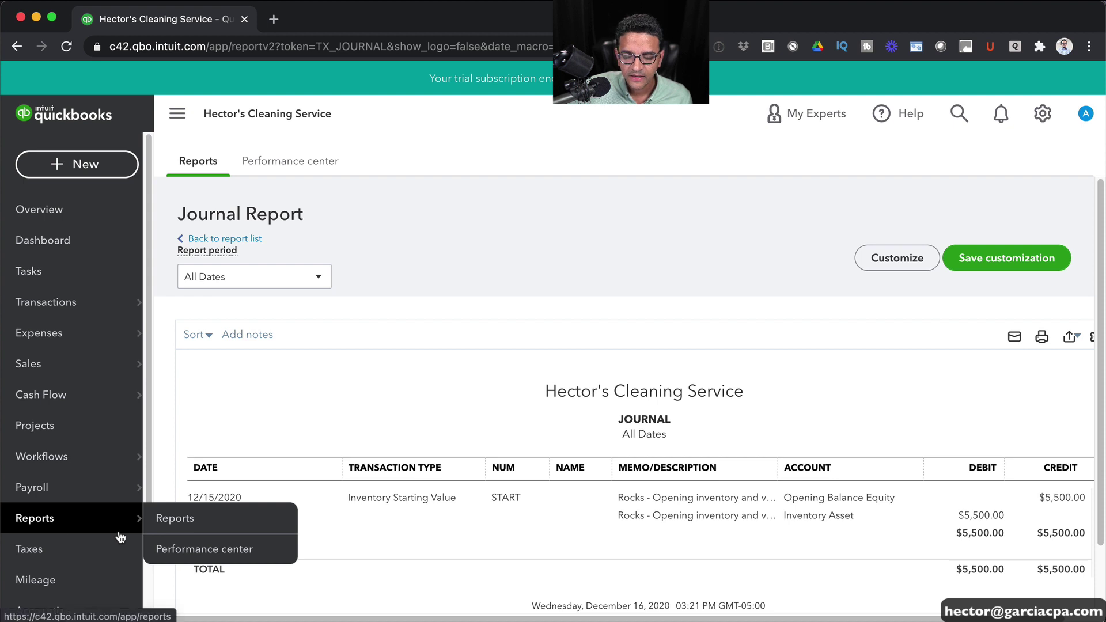
{"action": "left_click", "coordinate": [185, 521]}
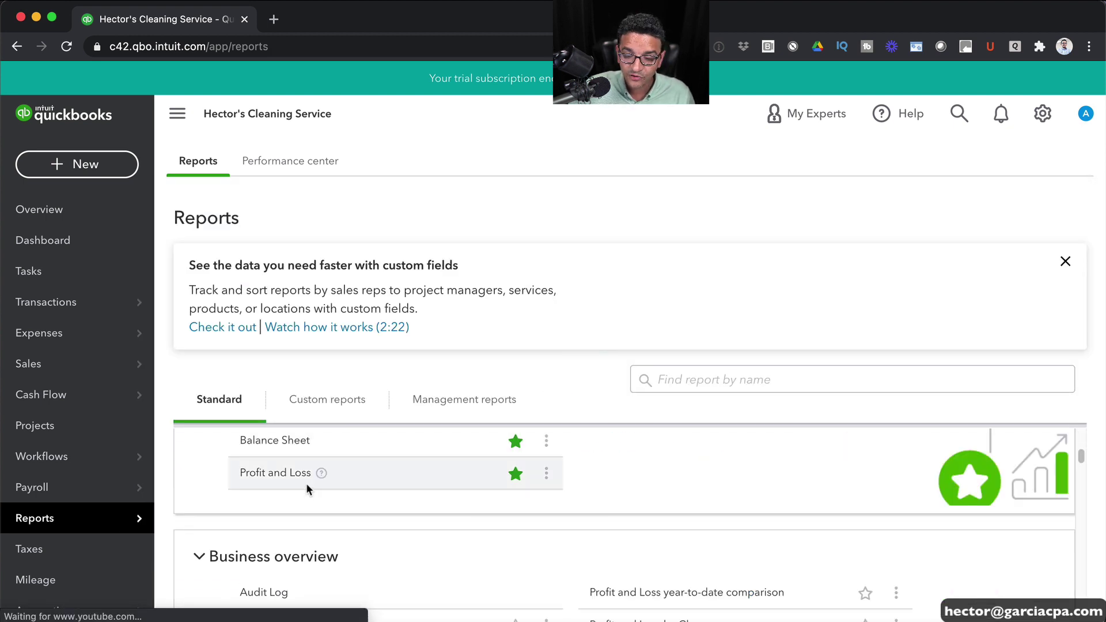
{"action": "left_click", "coordinate": [277, 442]}
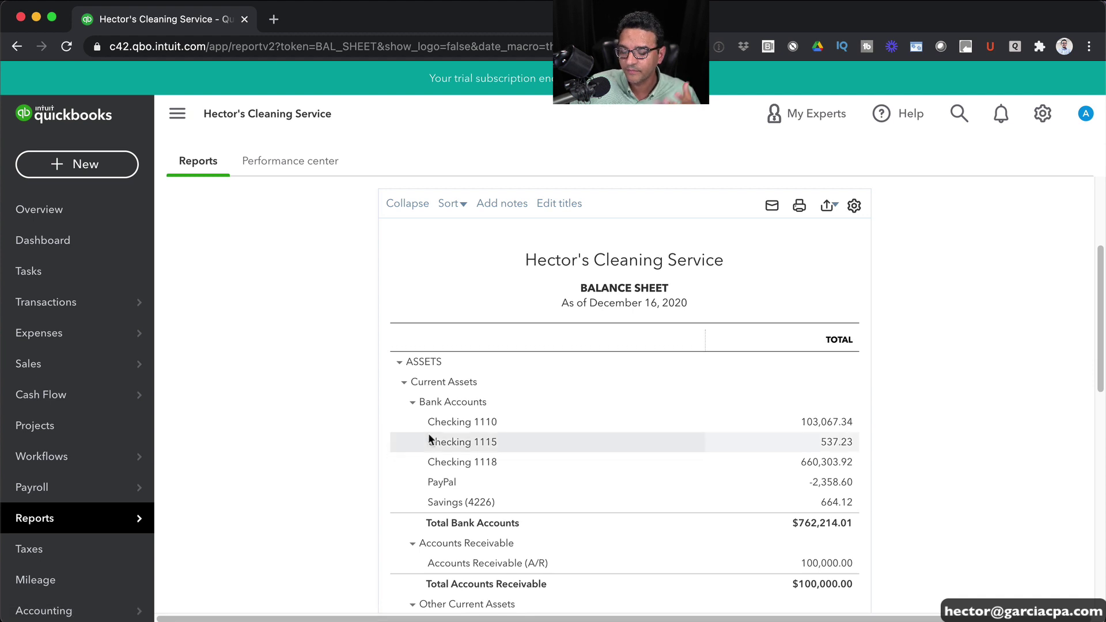
{"action": "scroll", "coordinate": [429, 435], "scroll_direction": "down", "scroll_amount": 15}
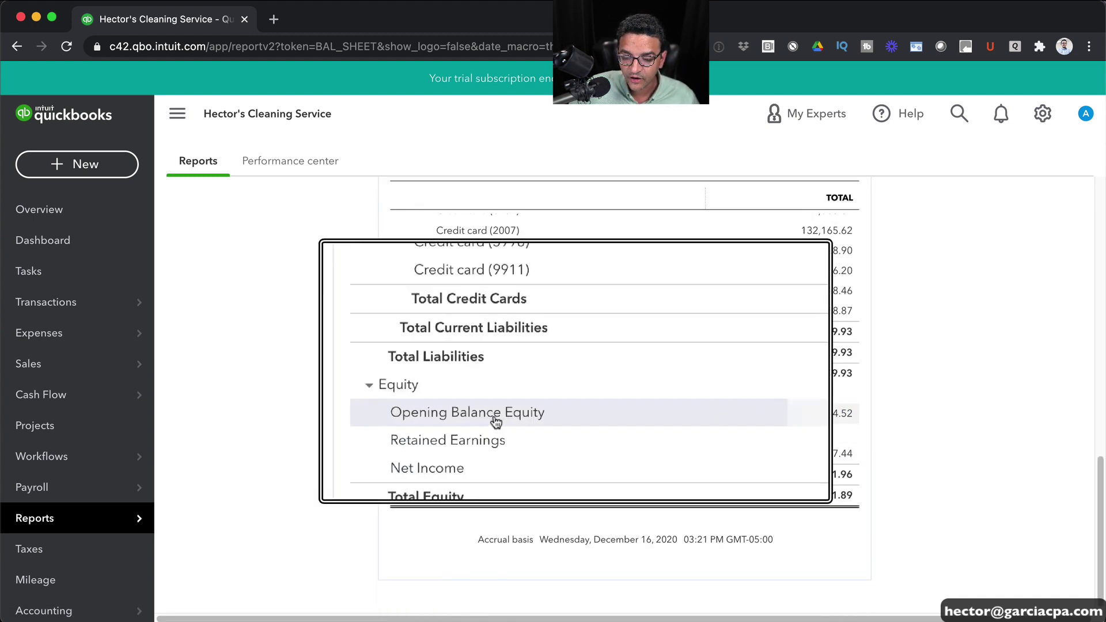
{"action": "left_click", "coordinate": [833, 414]}
{"action": "scroll", "coordinate": [760, 358], "scroll_direction": "down", "scroll_amount": 3}
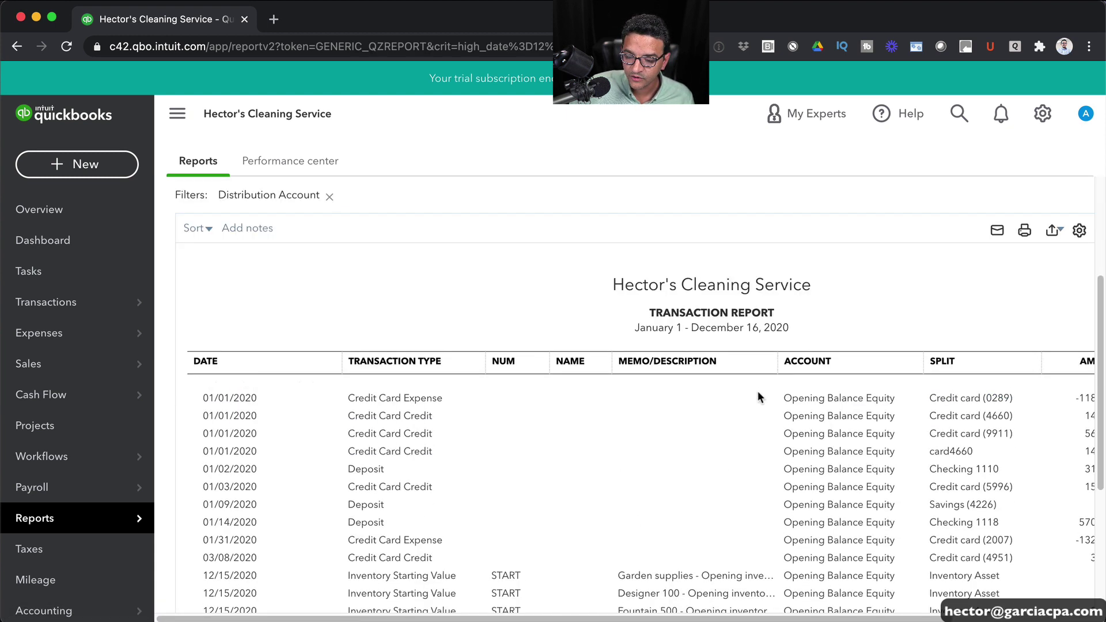
{"action": "scroll", "coordinate": [758, 390], "scroll_direction": "down", "scroll_amount": 5}
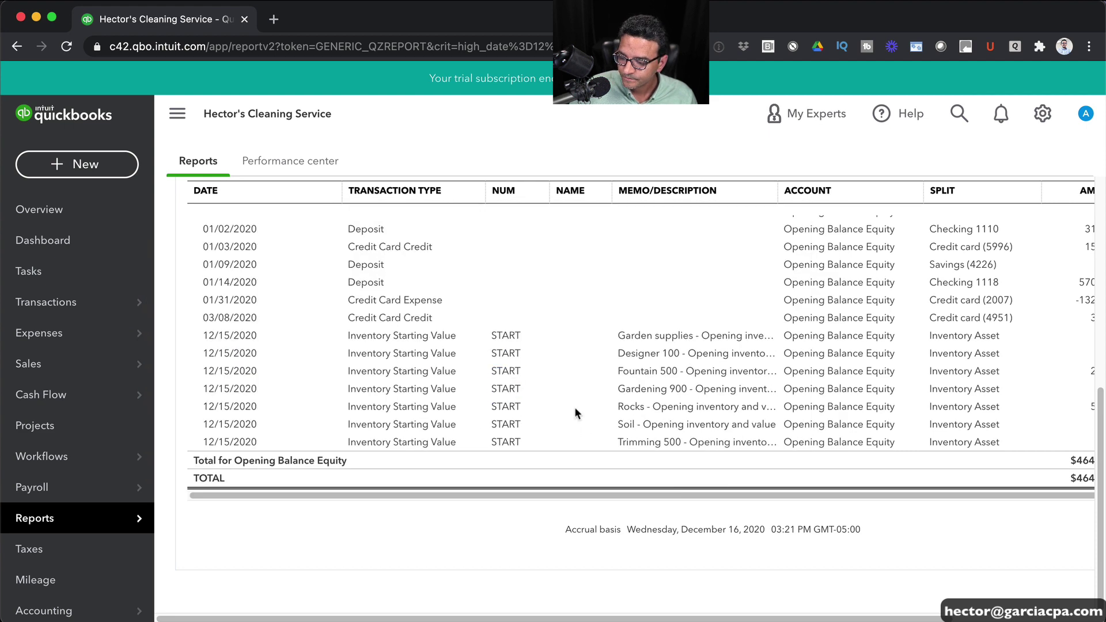
{"action": "scroll", "coordinate": [969, 333], "scroll_direction": "right", "scroll_amount": 5}
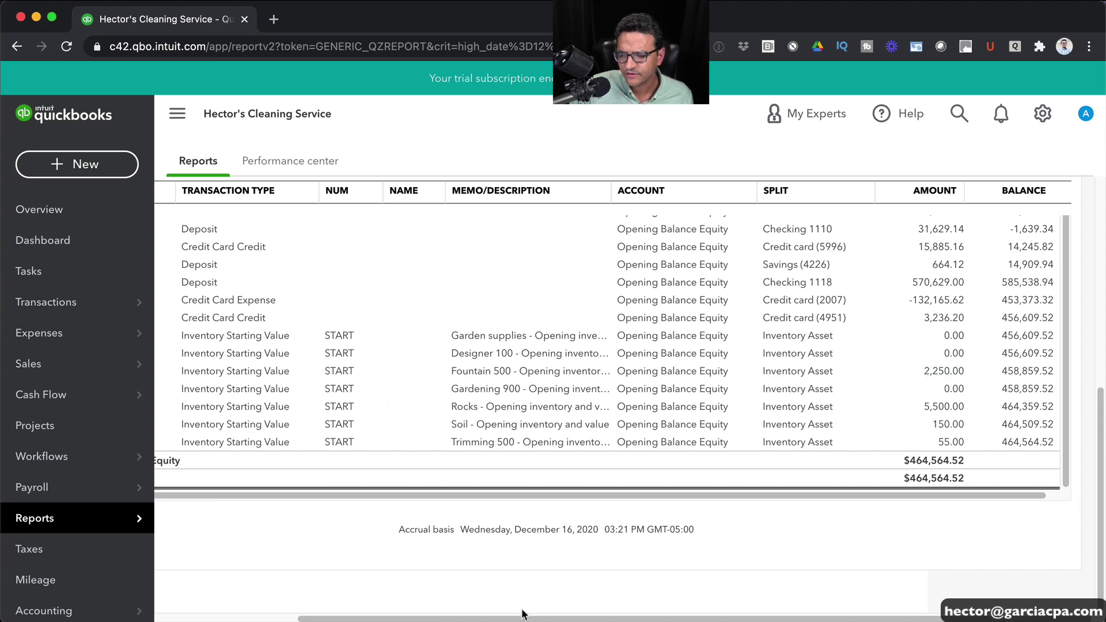
Set the transaction report's period from 12/15/2020 to 12/15/2020 and run it
{"action": "scroll", "coordinate": [326, 344], "scroll_direction": "left", "scroll_amount": 5}
{"action": "scroll", "coordinate": [324, 323], "scroll_direction": "up", "scroll_amount": 10}
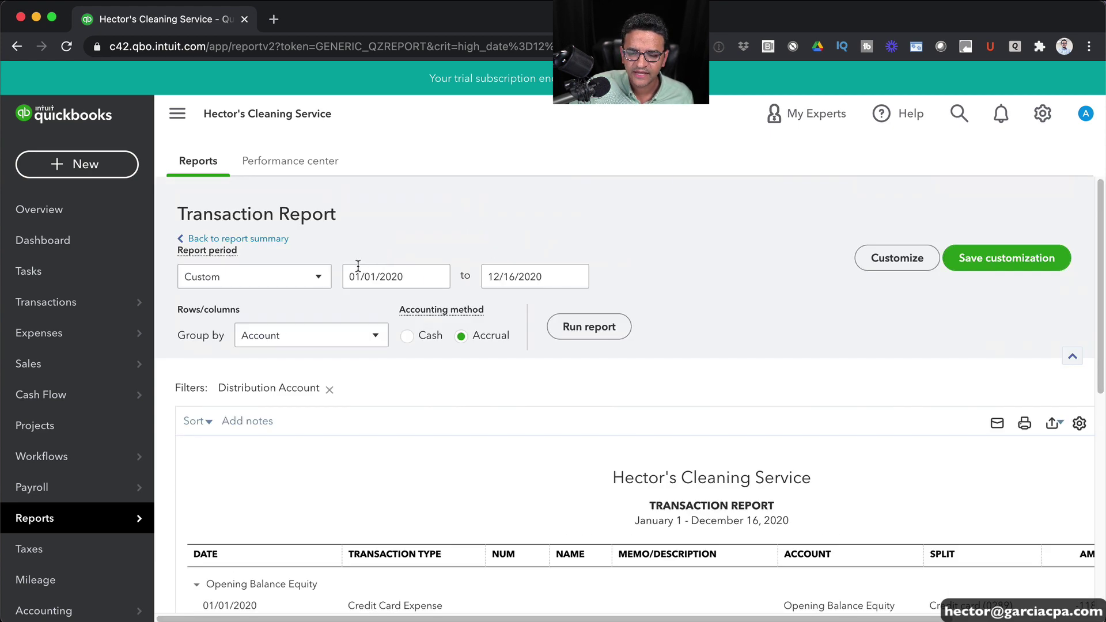
{"action": "left_click", "coordinate": [381, 280]}
{"action": "type", "text": "12152020"}
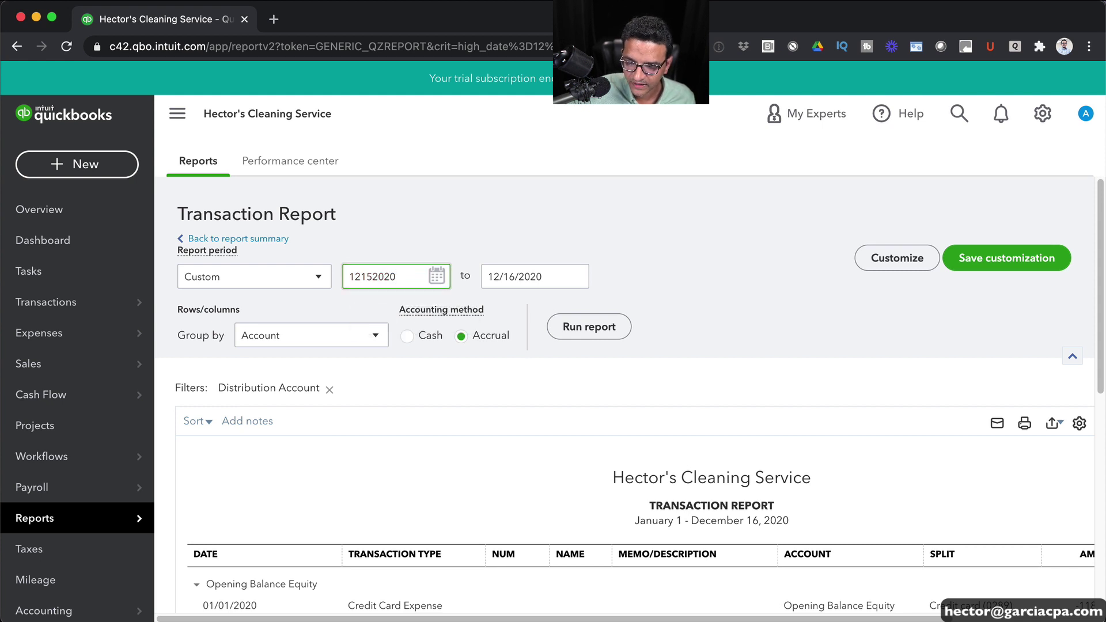
{"action": "key", "text": "Tab"}
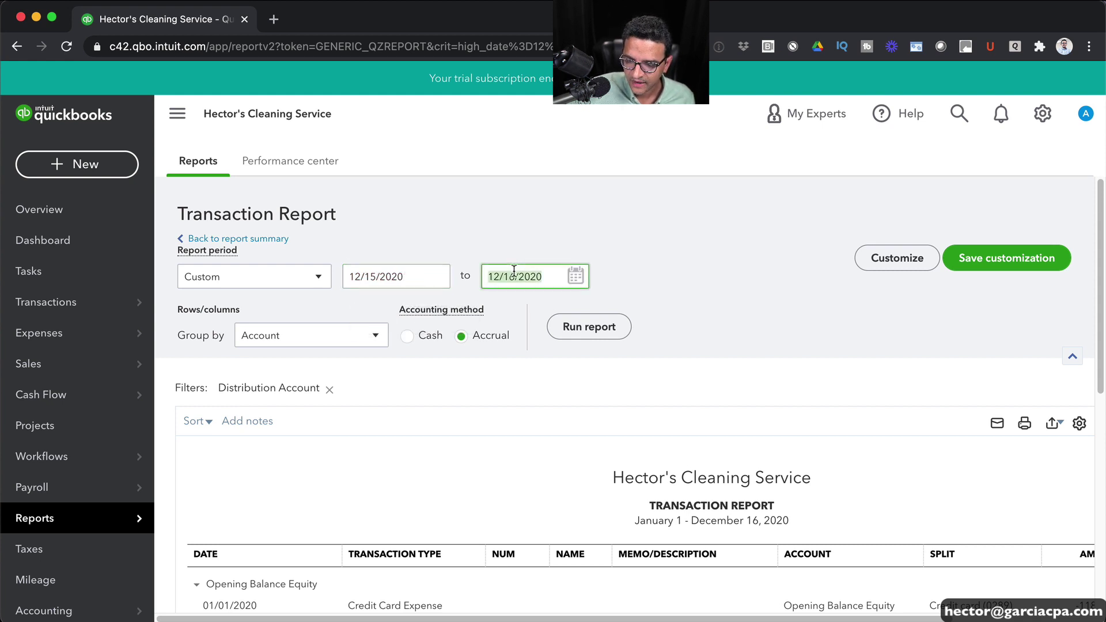
{"action": "type", "text": "12/15/"}
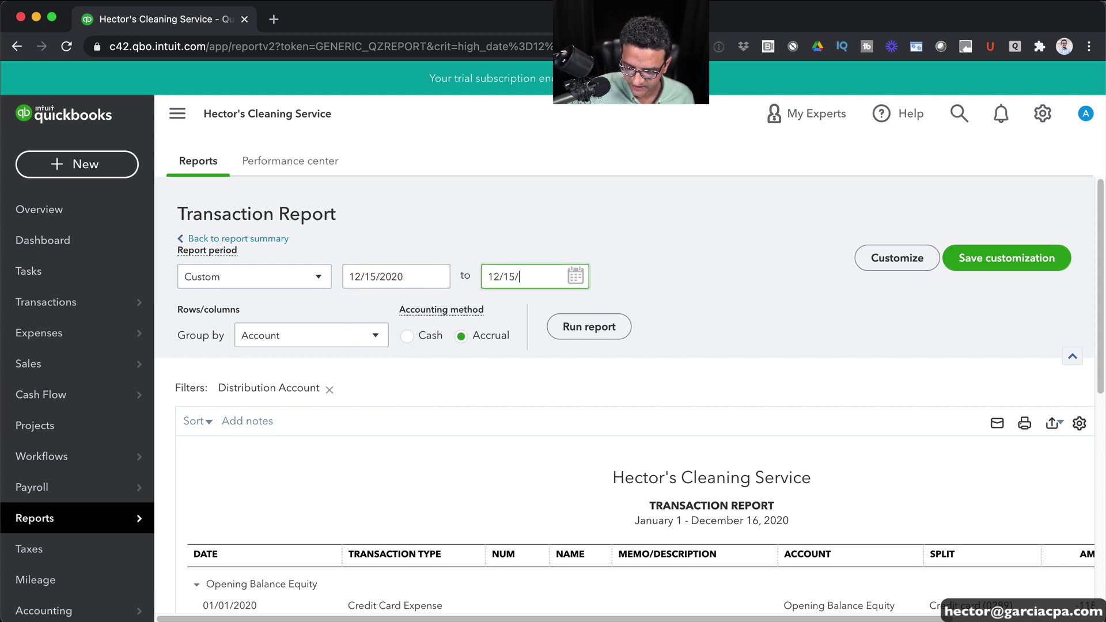
{"action": "type", "text": "2020"}
{"action": "left_click", "coordinate": [576, 326]}
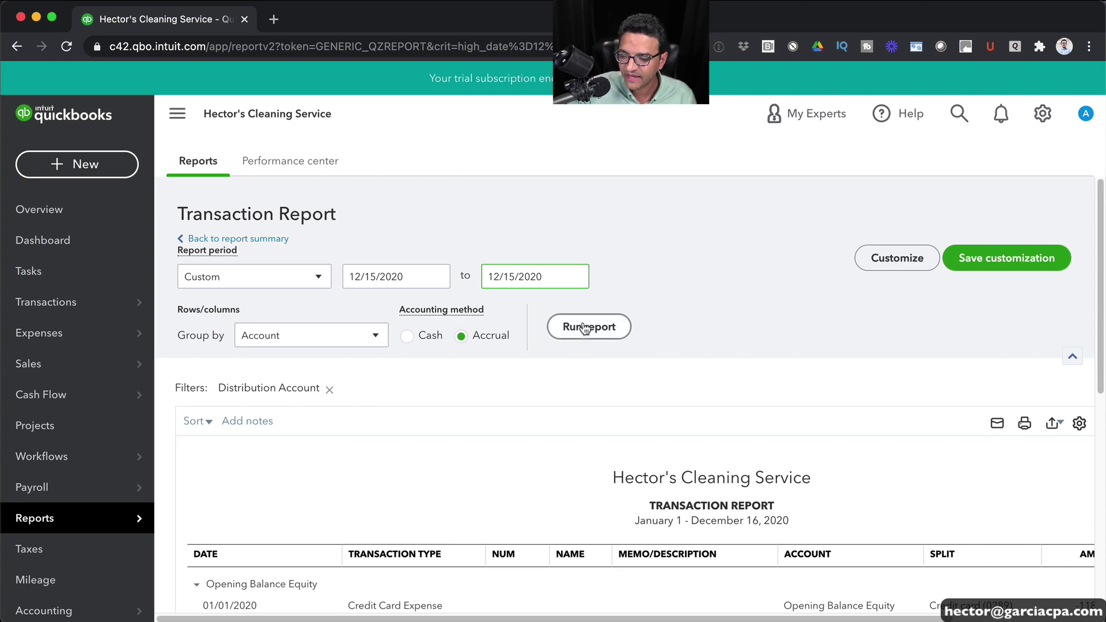
Examine the amounts of the inventory starting value entries and the Opening Balance Equity total in the refreshed report
{"action": "scroll", "coordinate": [921, 367], "scroll_direction": "down", "scroll_amount": 1}
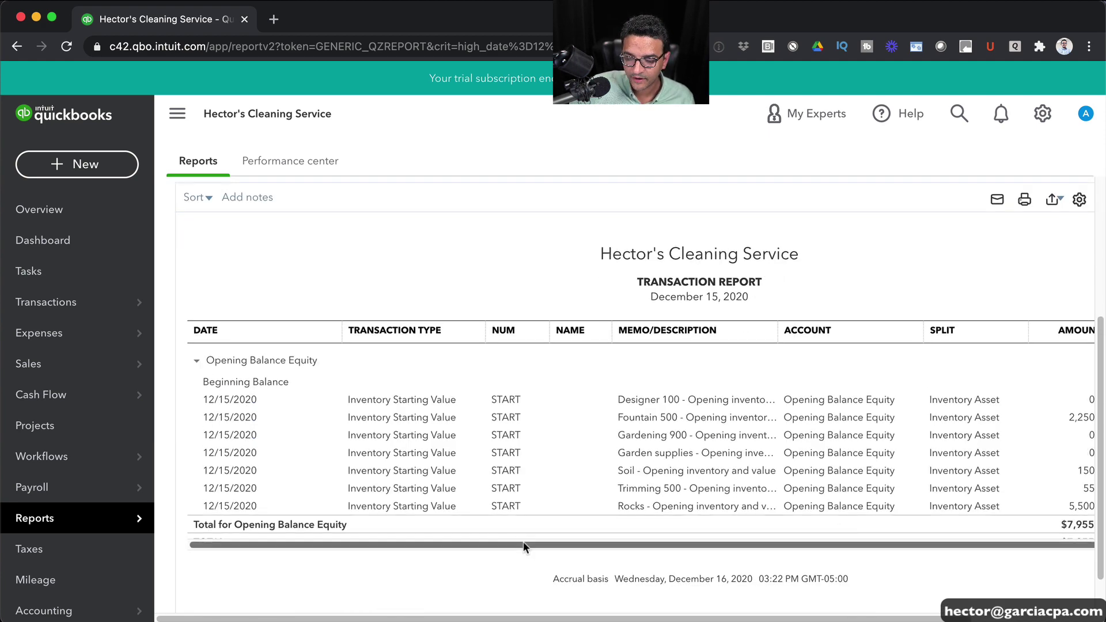
{"action": "left_click_drag", "start_coordinate": [523, 544], "coordinate": [875, 566]}
{"action": "key", "text": "ctrl+Left"}
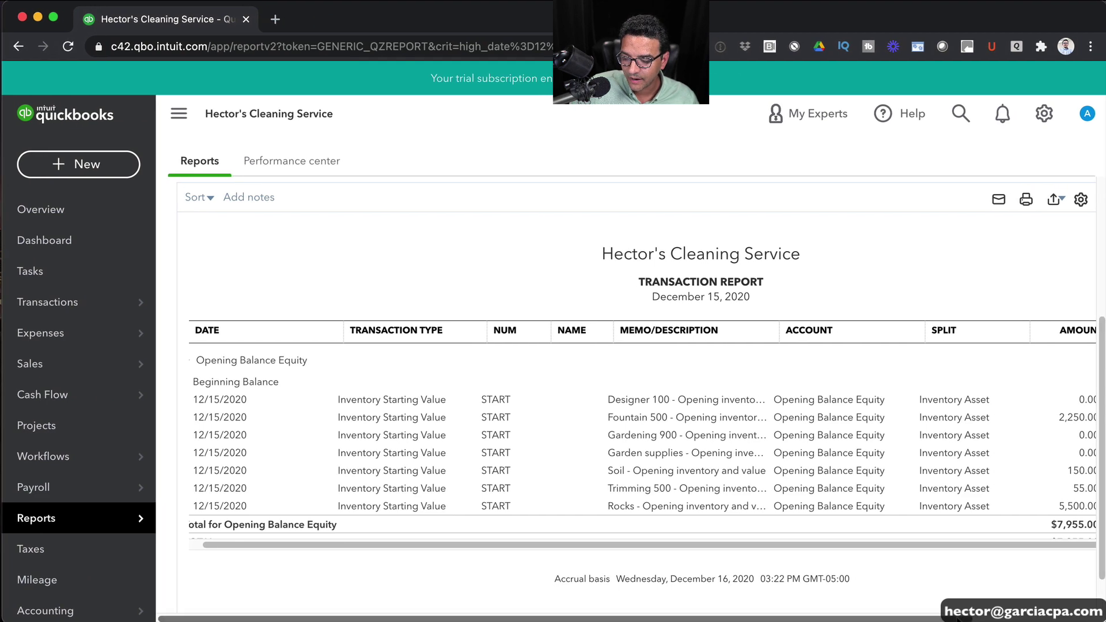
{"action": "scroll", "coordinate": [1015, 512], "scroll_direction": "right", "scroll_amount": 3}
{"action": "scroll", "coordinate": [1014, 512], "scroll_direction": "down", "scroll_amount": 1}
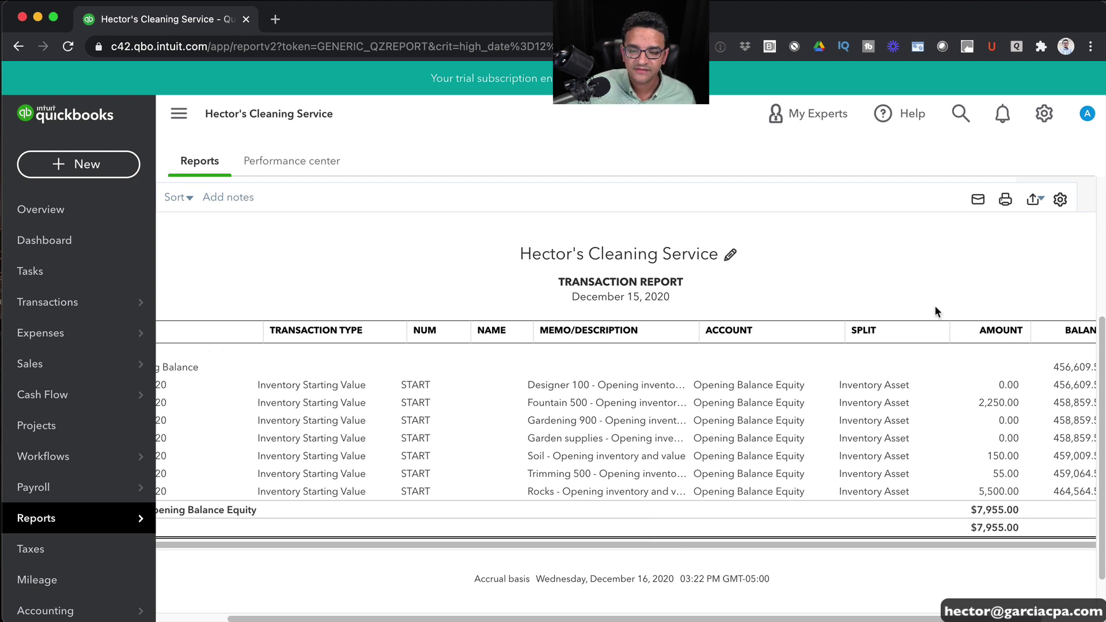
Create a new journal entry dated 12/15/2020
{"action": "left_click", "coordinate": [62, 165]}
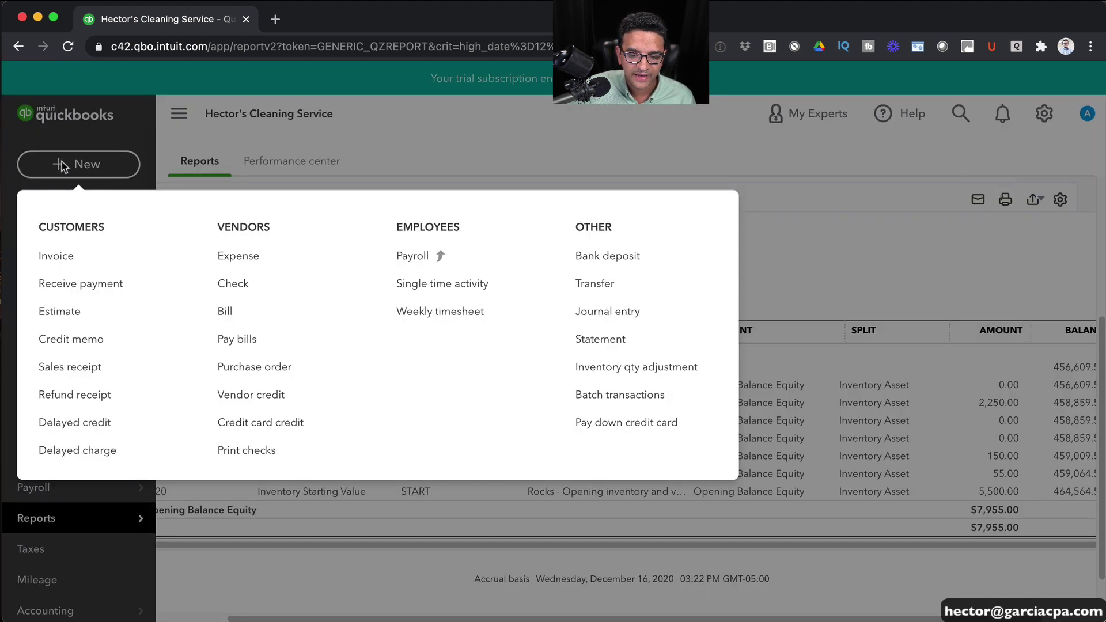
{"action": "left_click", "coordinate": [606, 309]}
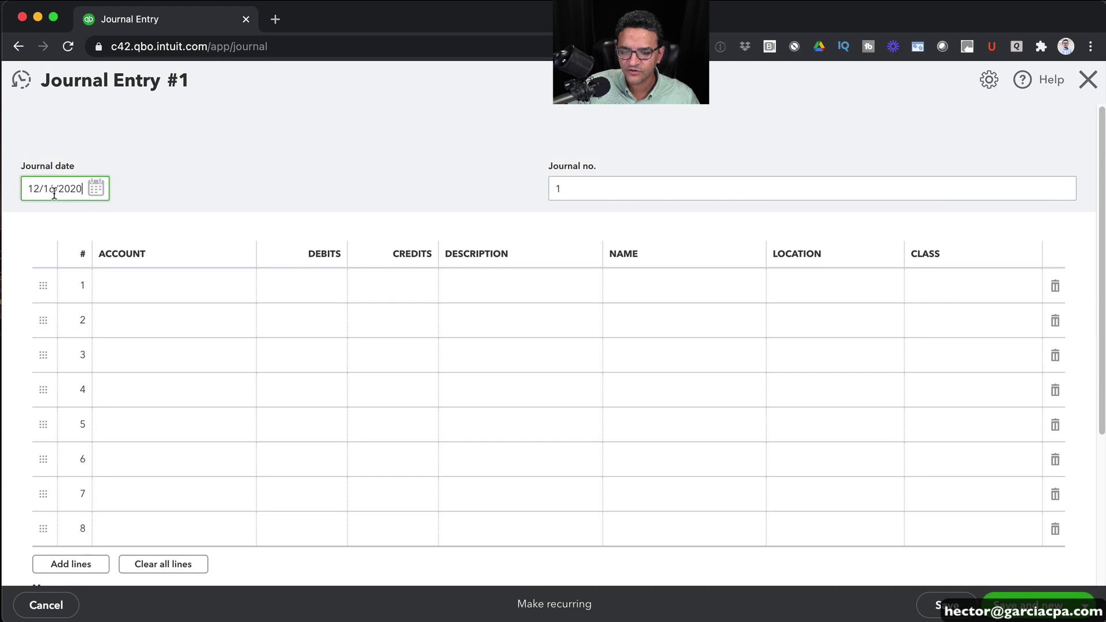
{"action": "key", "text": "minus"}
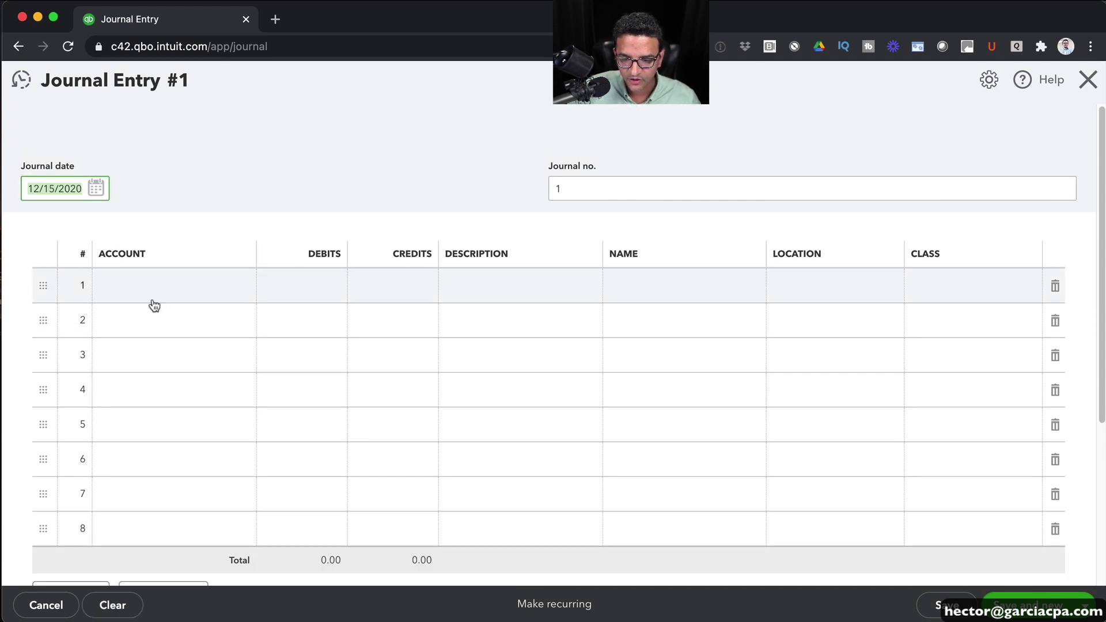
Fill the first journal line with the Opening Balance Equity account and a credit of 7950
{"action": "left_click", "coordinate": [153, 278]}
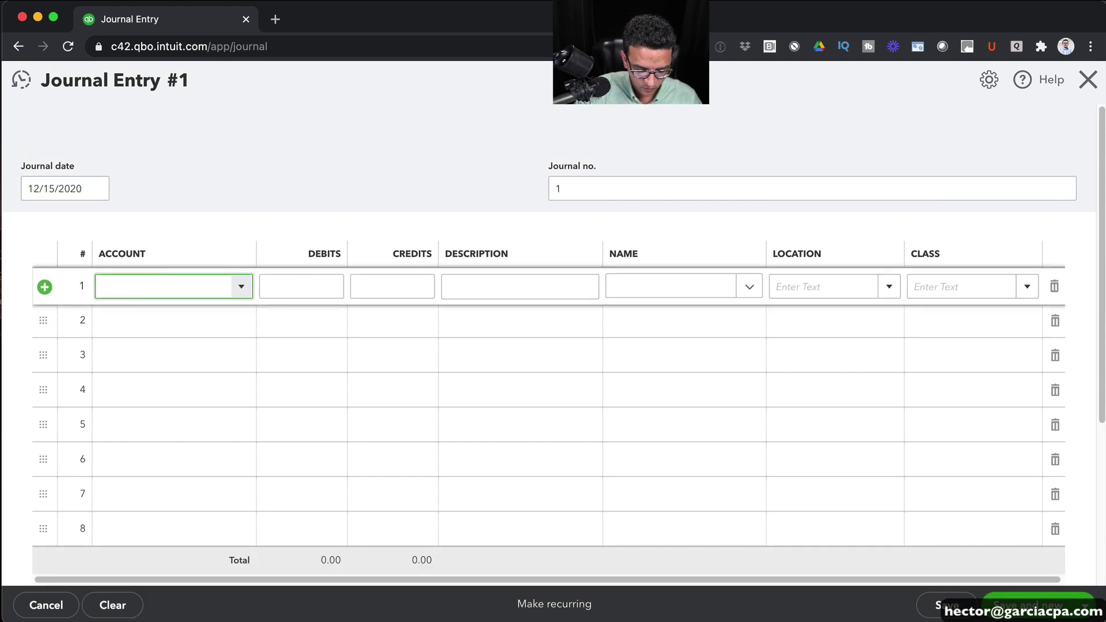
{"action": "type", "text": "op"}
{"action": "left_click", "coordinate": [178, 341]}
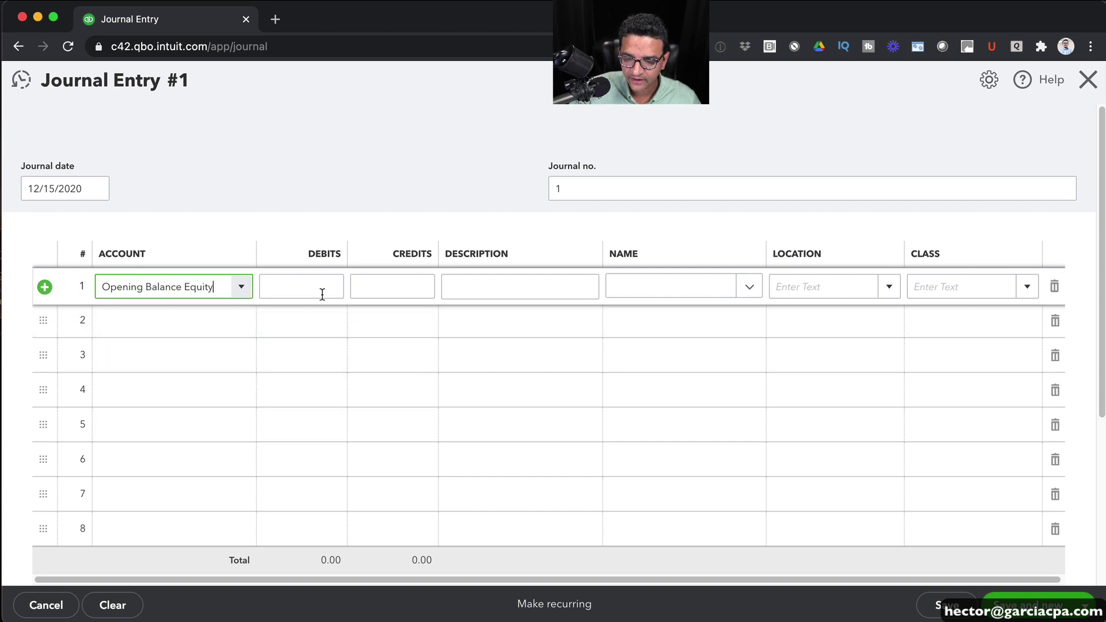
{"action": "left_click", "coordinate": [333, 286]}
{"action": "left_click", "coordinate": [375, 282]}
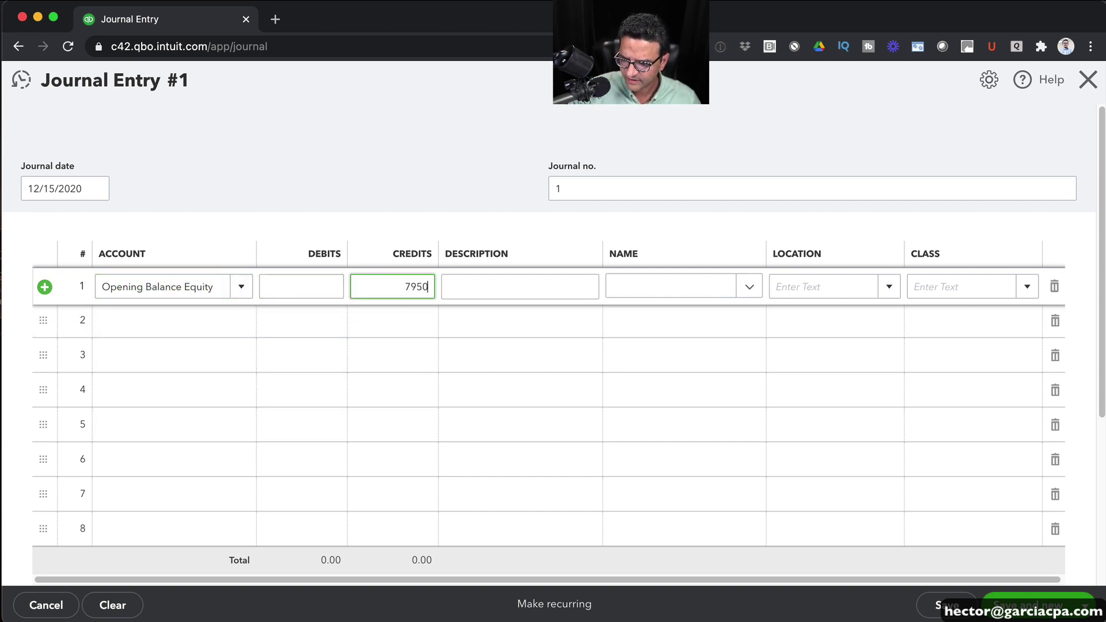
Add a second journal line for Cost of Goods Sold with a debit of 7,950.00, save the entry and close it
{"action": "left_click", "coordinate": [223, 319]}
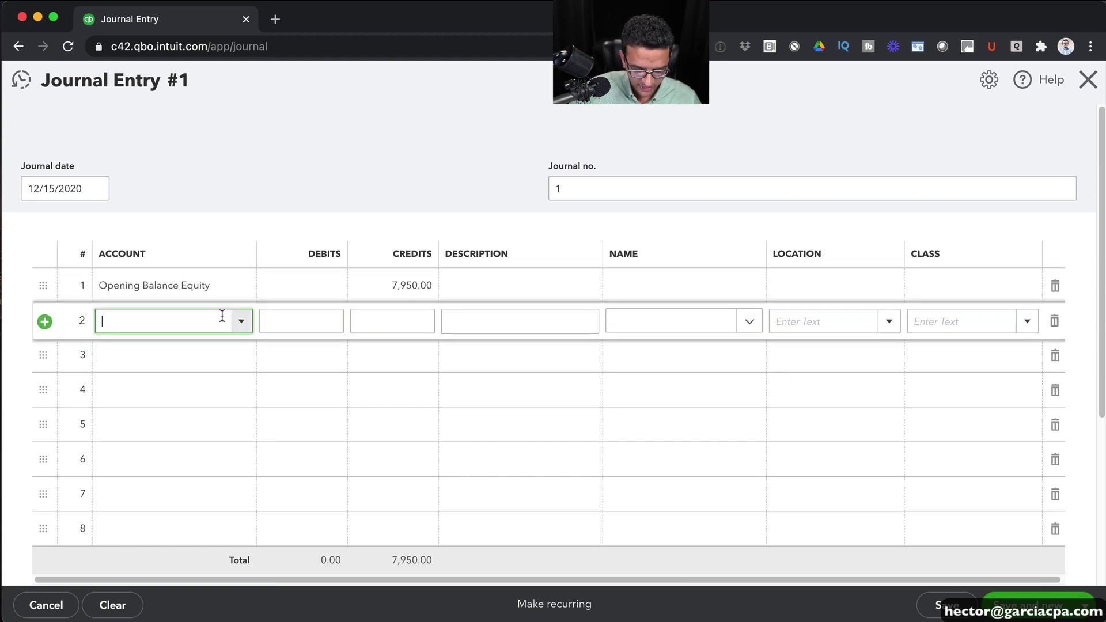
{"action": "type", "text": "cos"}
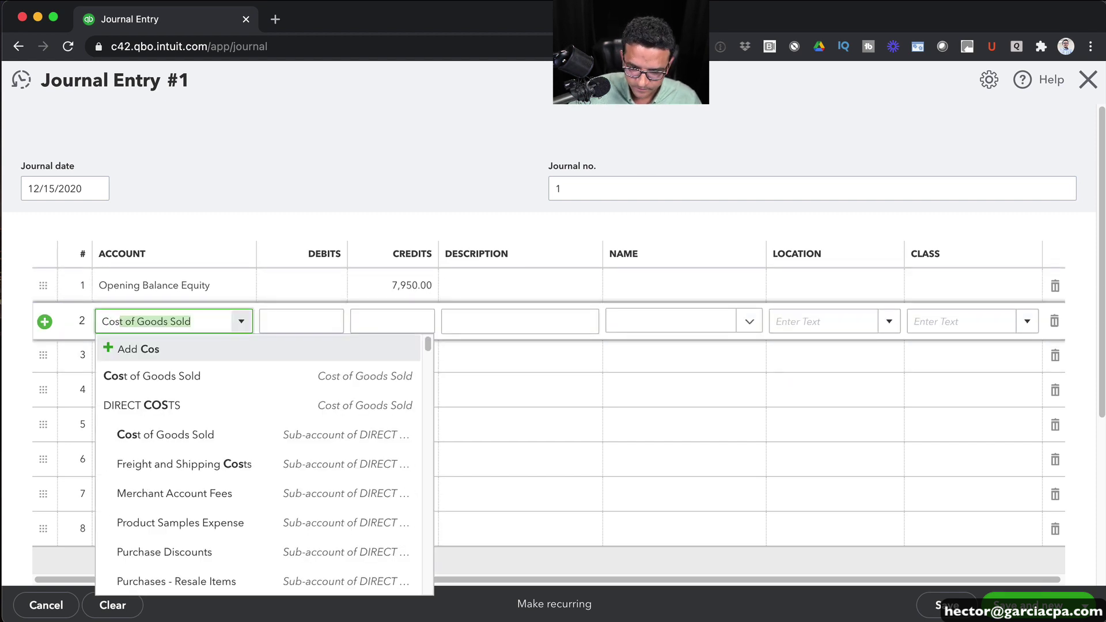
{"action": "left_click", "coordinate": [205, 375]}
{"action": "left_click", "coordinate": [410, 285]}
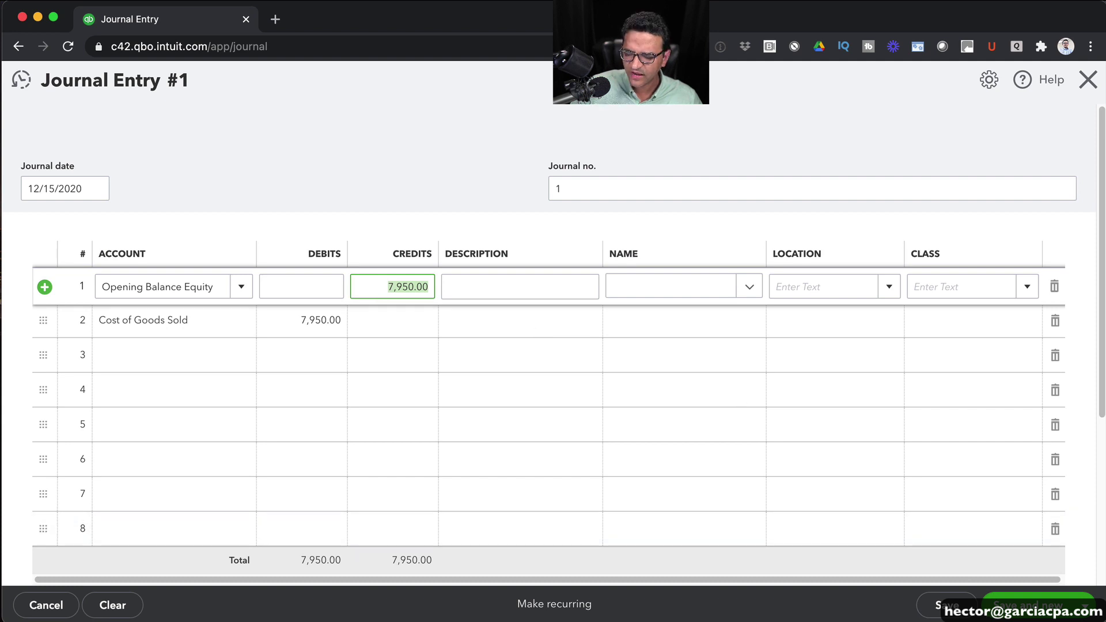
{"action": "left_click", "coordinate": [946, 605]}
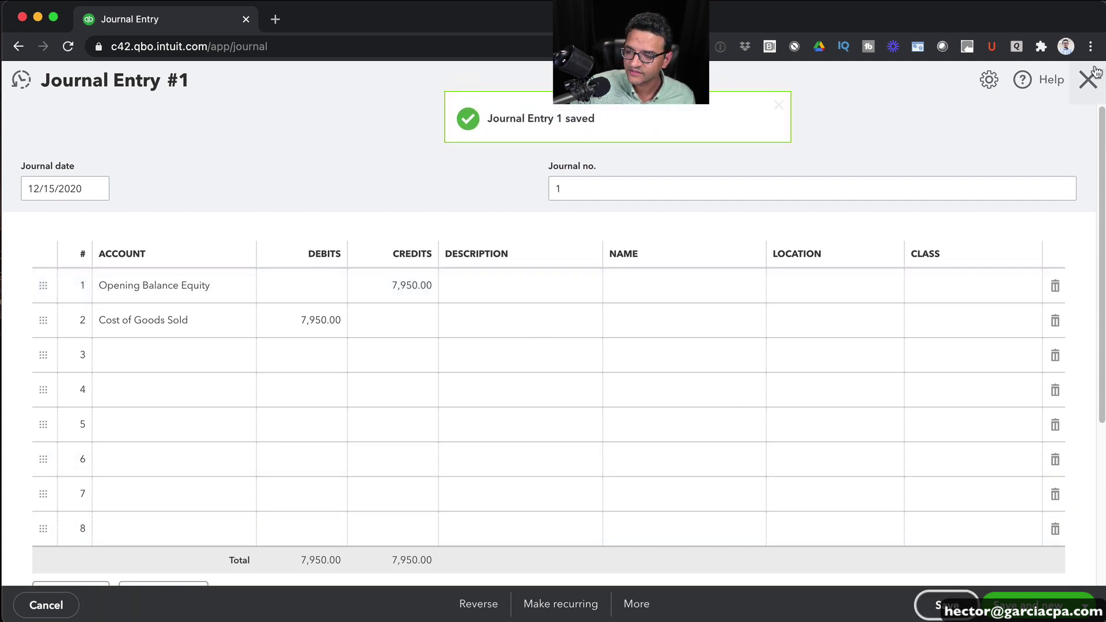
{"action": "left_click", "coordinate": [1093, 73]}
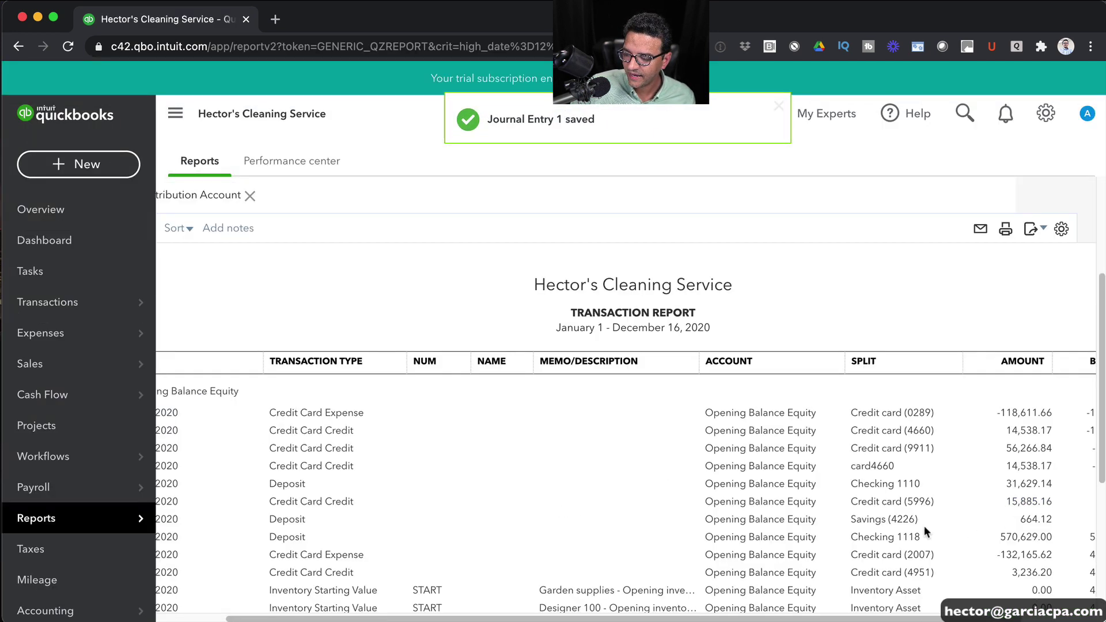
Reopen Journal Entry 1 from the recent transactions and set the Opening Balance Equity credit to 7955
{"action": "scroll", "coordinate": [924, 525], "scroll_direction": "down", "scroll_amount": 5}
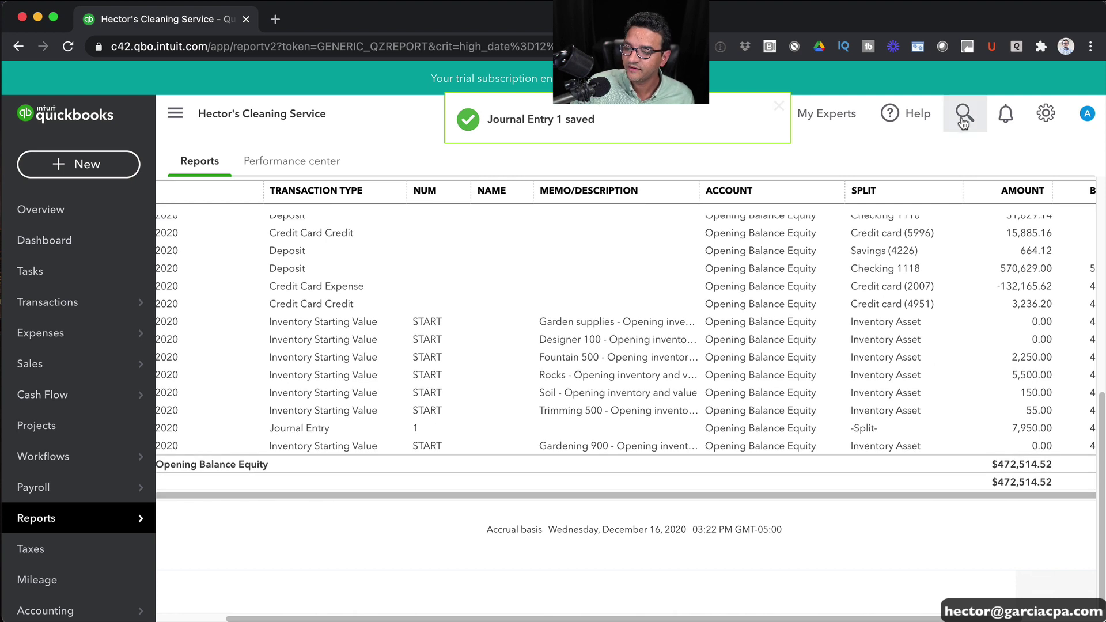
{"action": "left_click", "coordinate": [964, 115]}
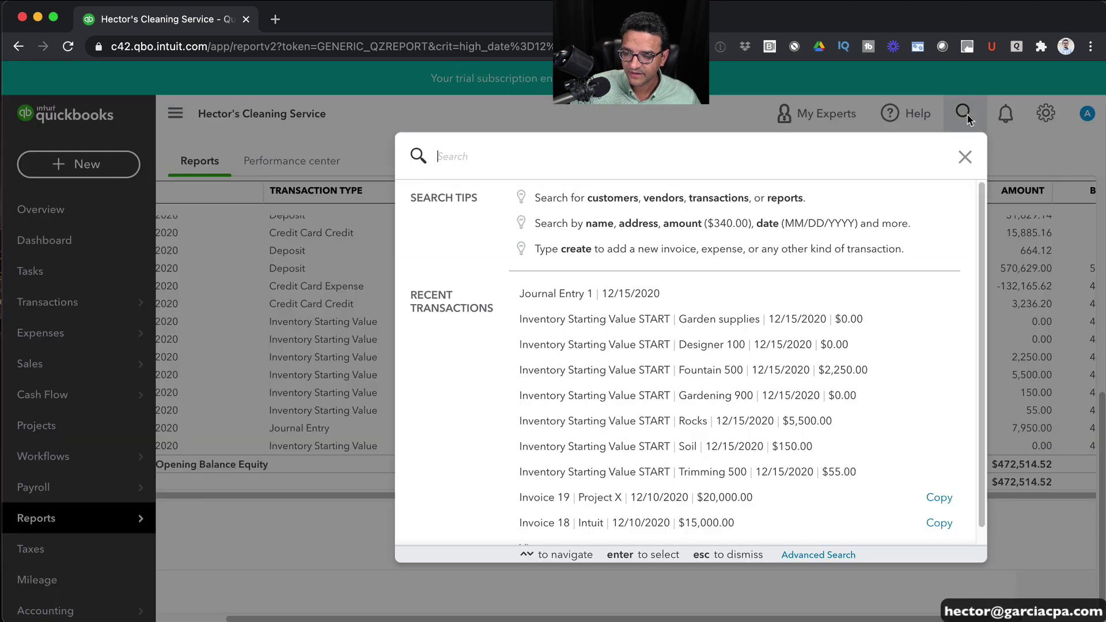
{"action": "left_click", "coordinate": [612, 300]}
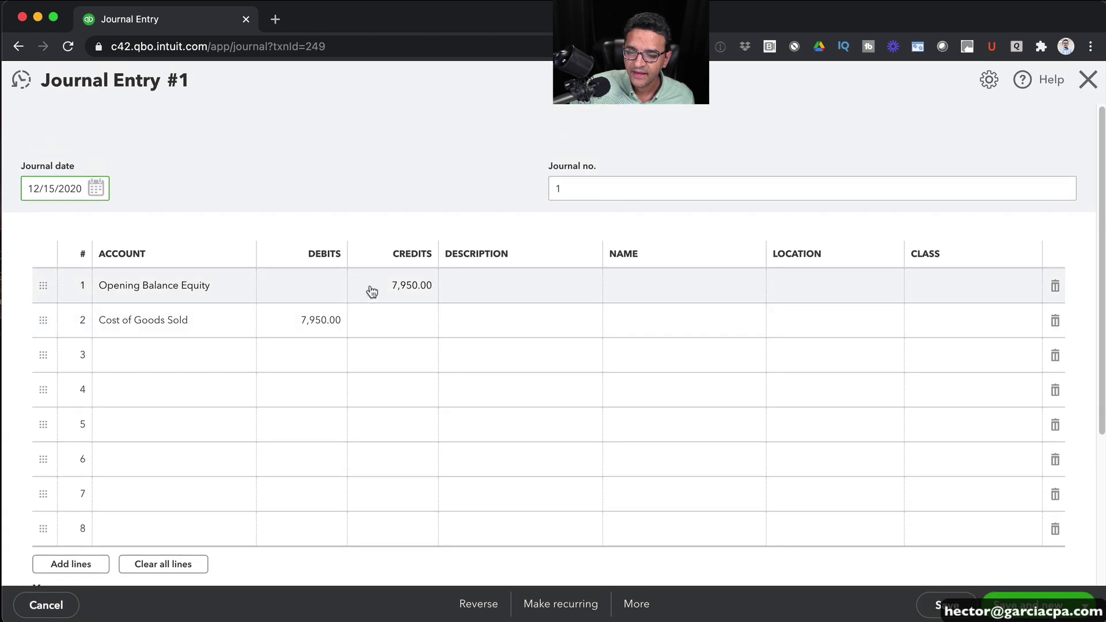
{"action": "left_click", "coordinate": [381, 294]}
{"action": "type", "text": "1"}
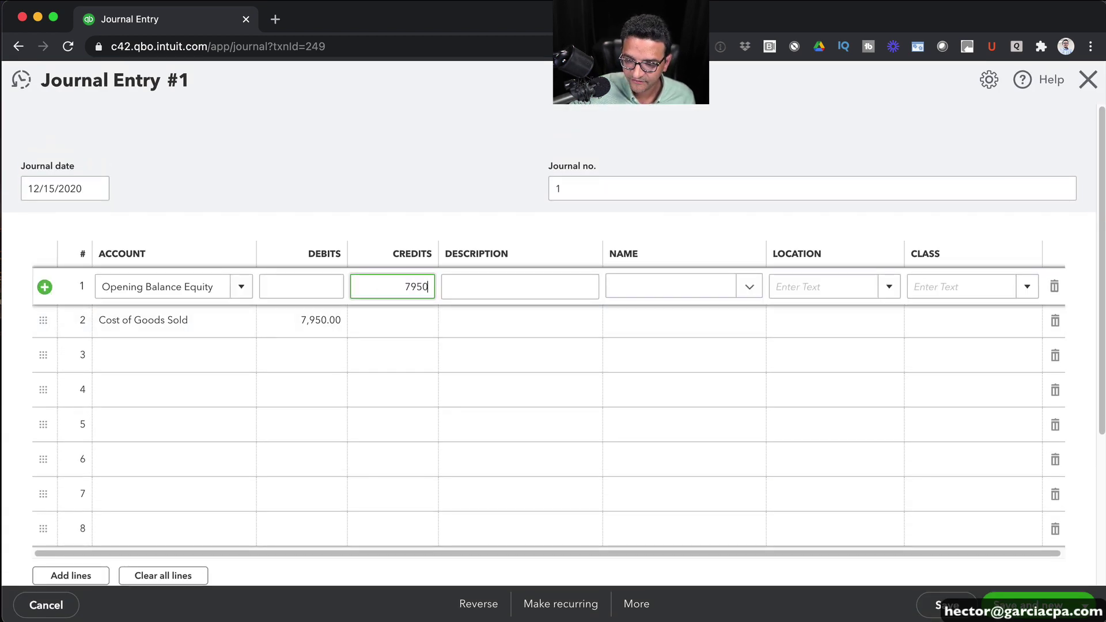
{"action": "key", "text": "BackSpace"}
{"action": "type", "text": "5"}
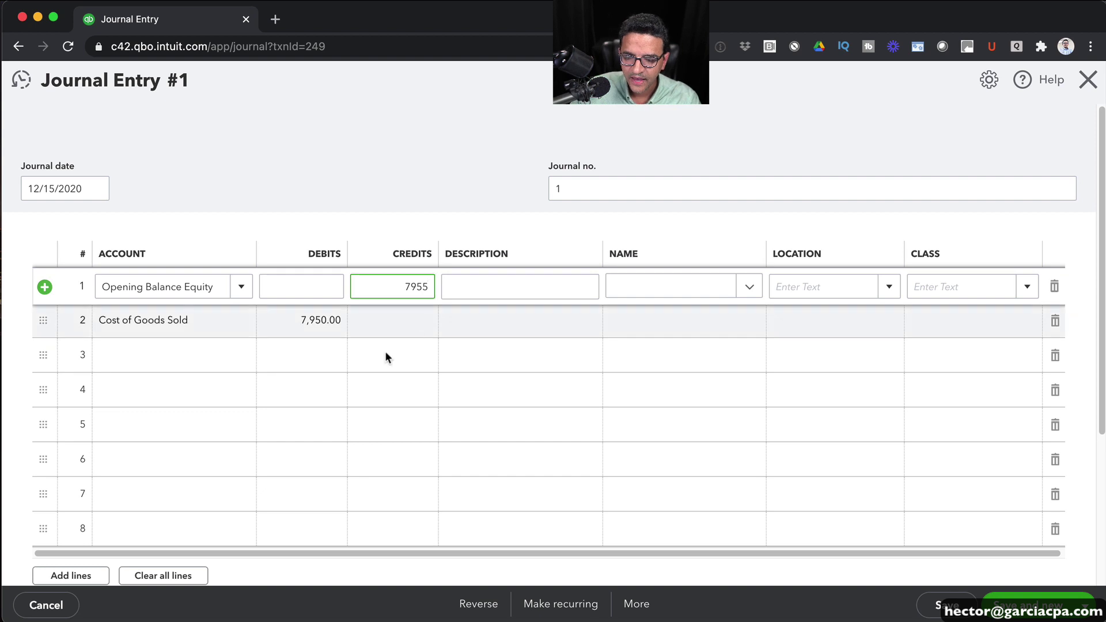
Set the Cost of Goods Sold debit to 7955, then save and close the journal entry
{"action": "left_click", "coordinate": [299, 326]}
{"action": "type", "text": "7"}
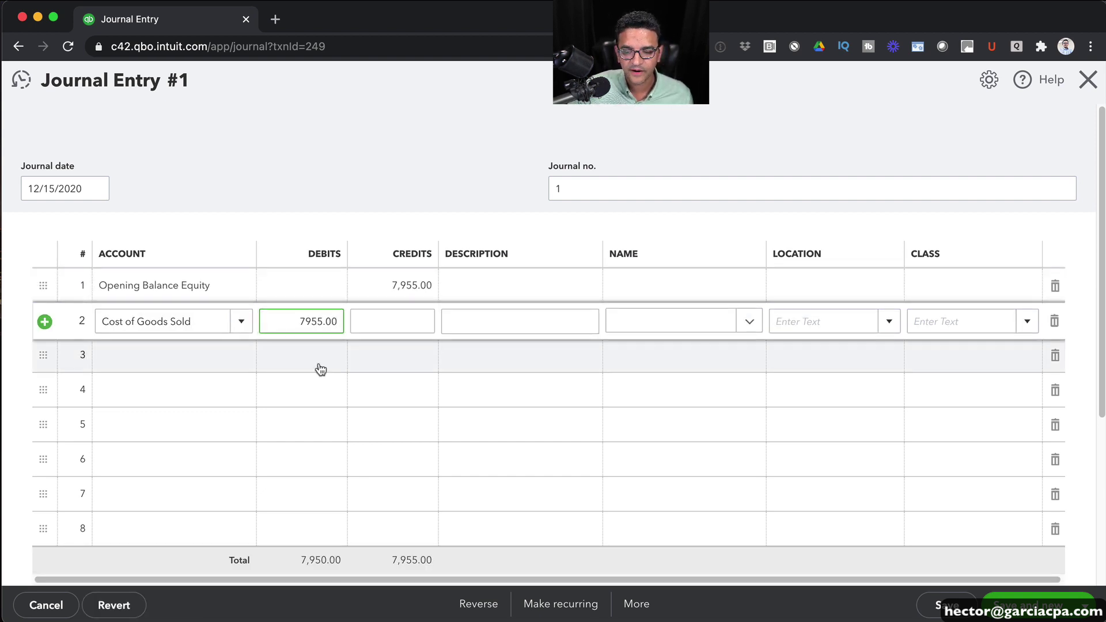
{"action": "left_click", "coordinate": [385, 394]}
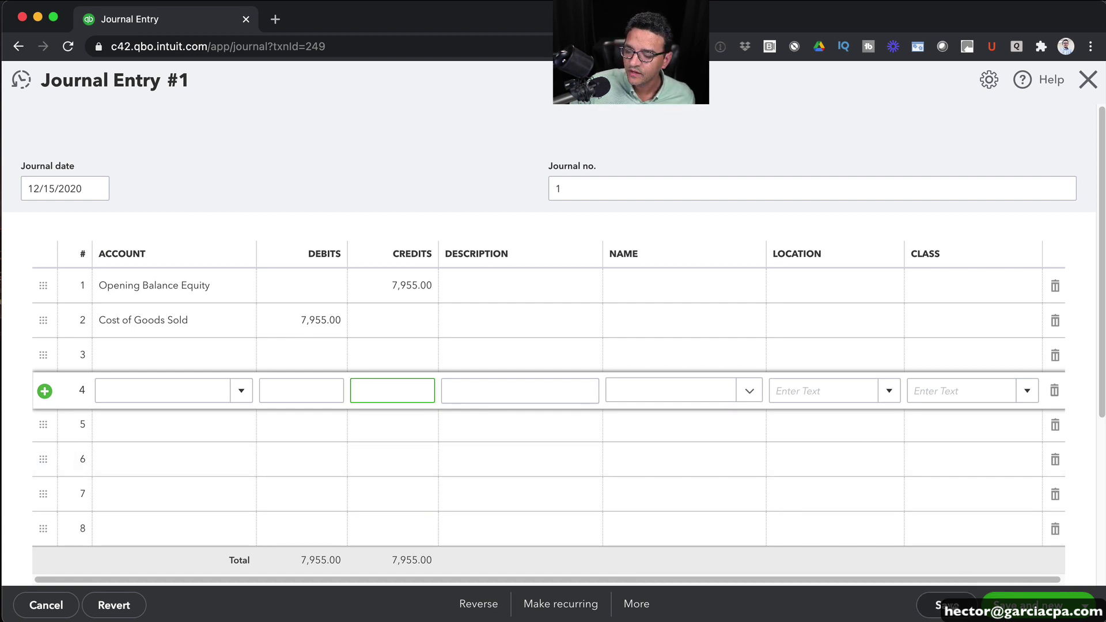
{"action": "left_click", "coordinate": [946, 605]}
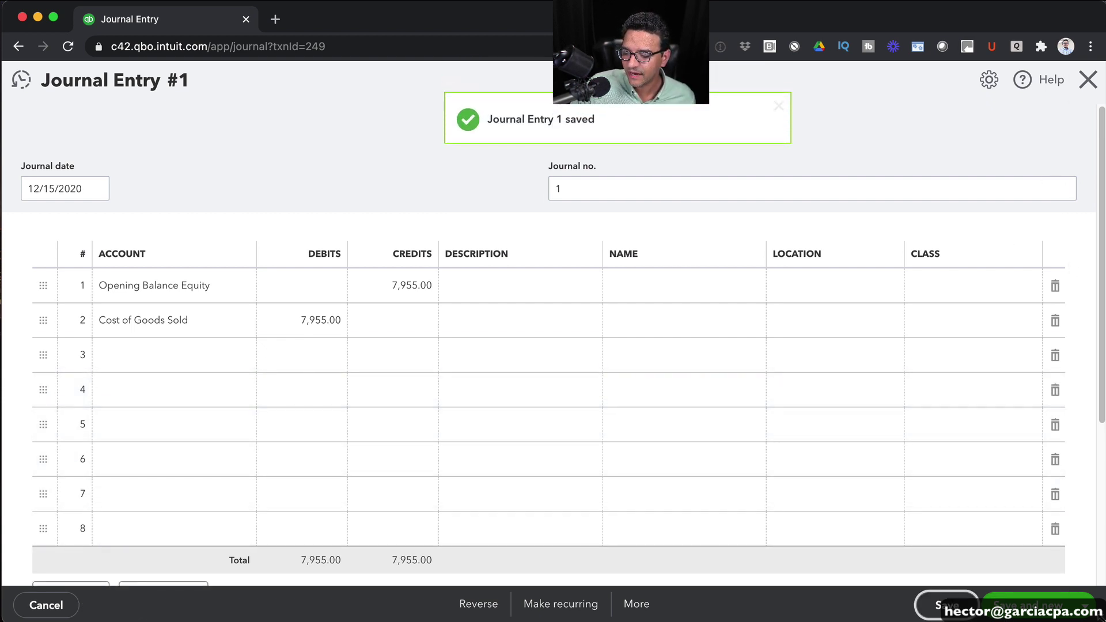
{"action": "left_click", "coordinate": [1019, 603]}
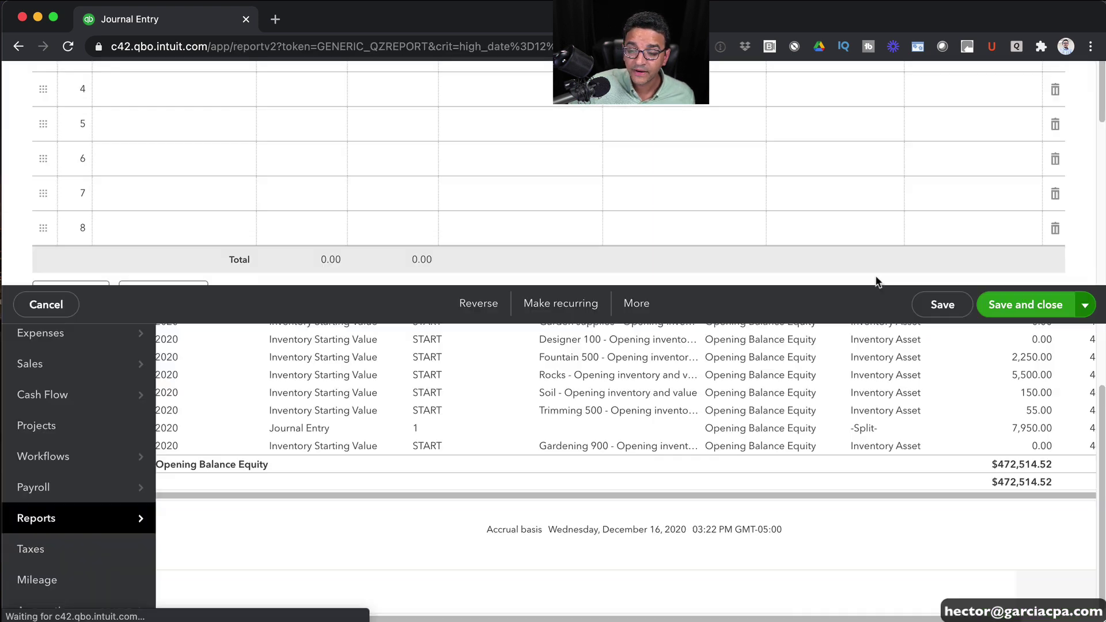
Limit the transaction report to the single day 12/15/2020 and rerun it
{"action": "scroll", "coordinate": [357, 288], "scroll_direction": "up", "scroll_amount": 5}
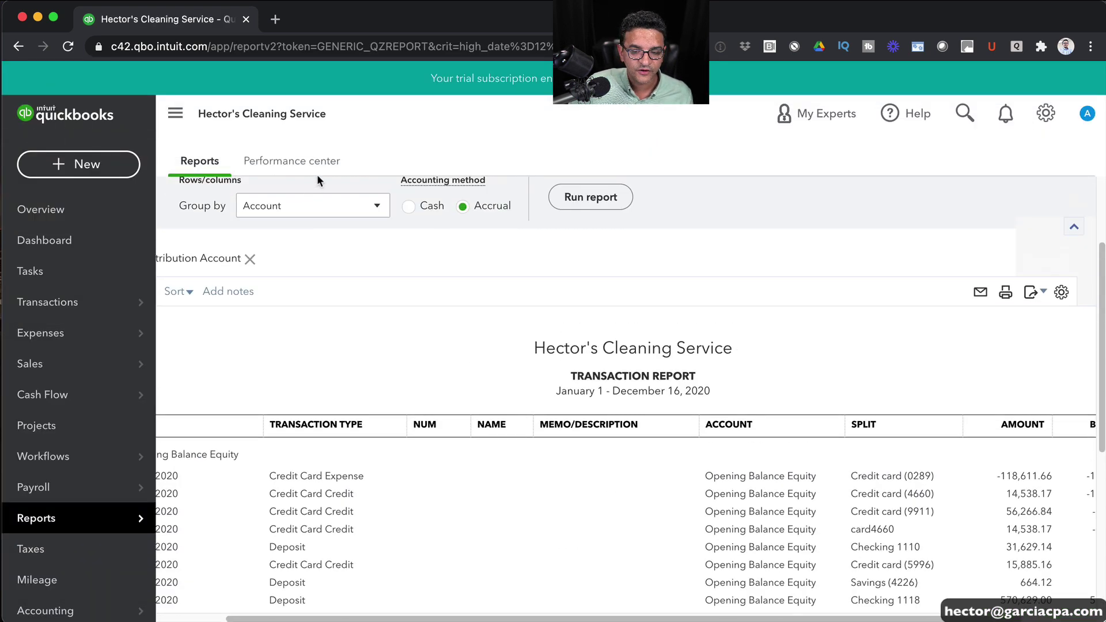
{"action": "left_click", "coordinate": [395, 277]}
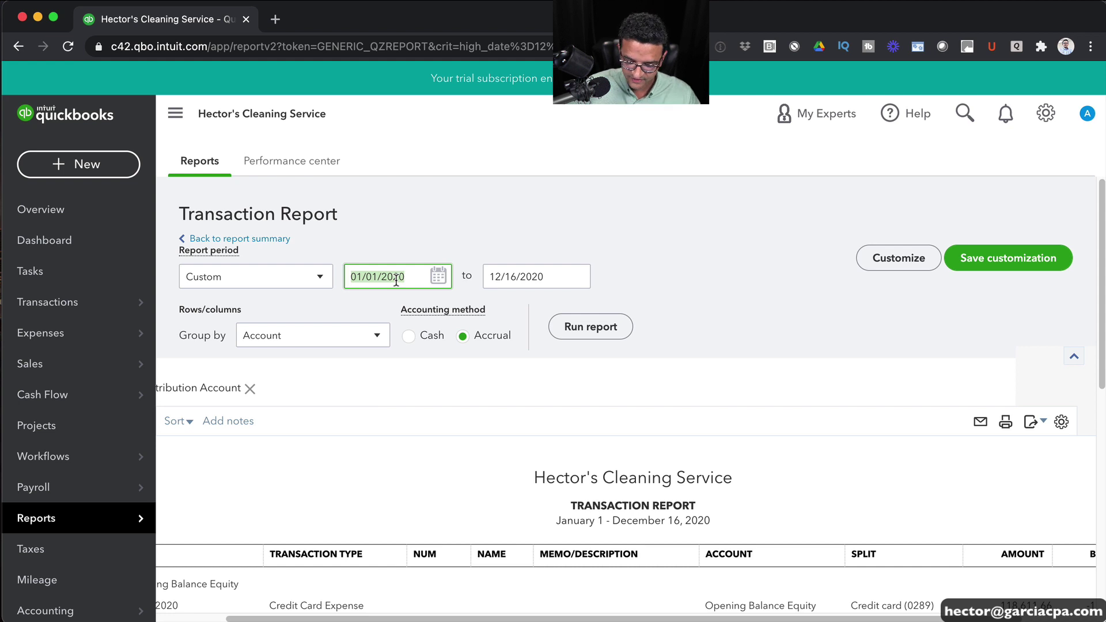
{"action": "type", "text": "12/15/2020"}
{"action": "key", "text": "Tab"}
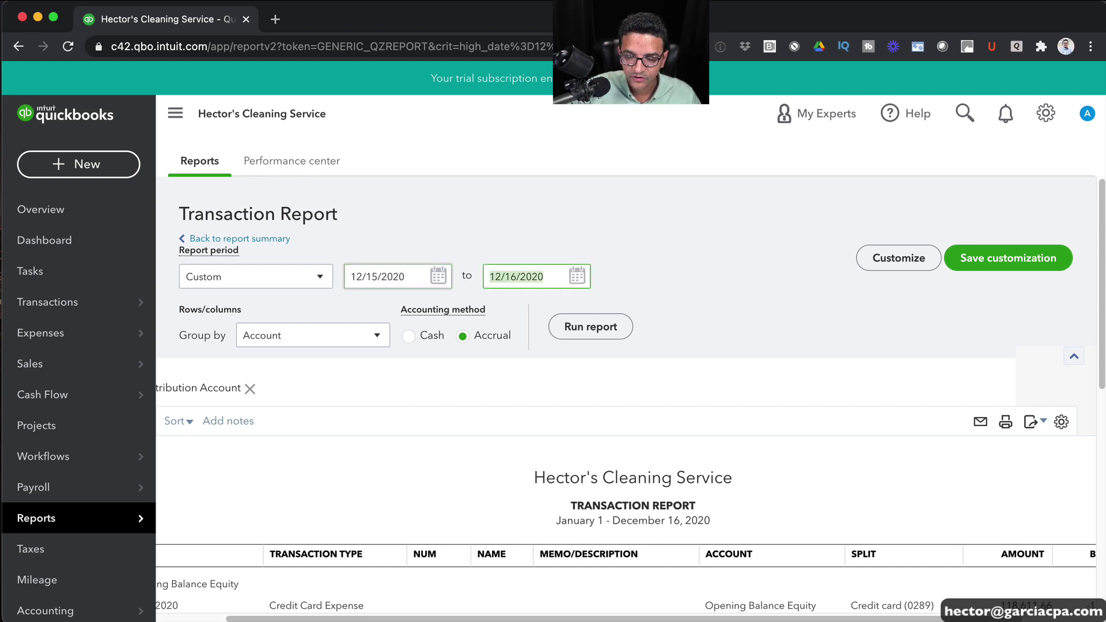
{"action": "type", "text": "12/15/20"}
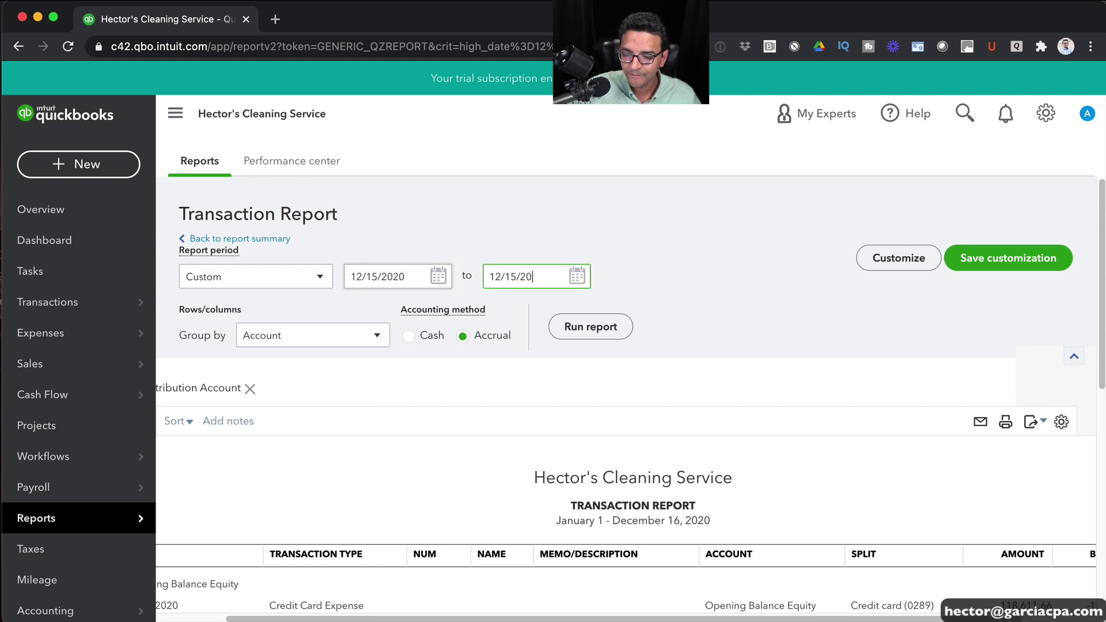
{"action": "type", "text": "20"}
{"action": "left_click", "coordinate": [616, 326]}
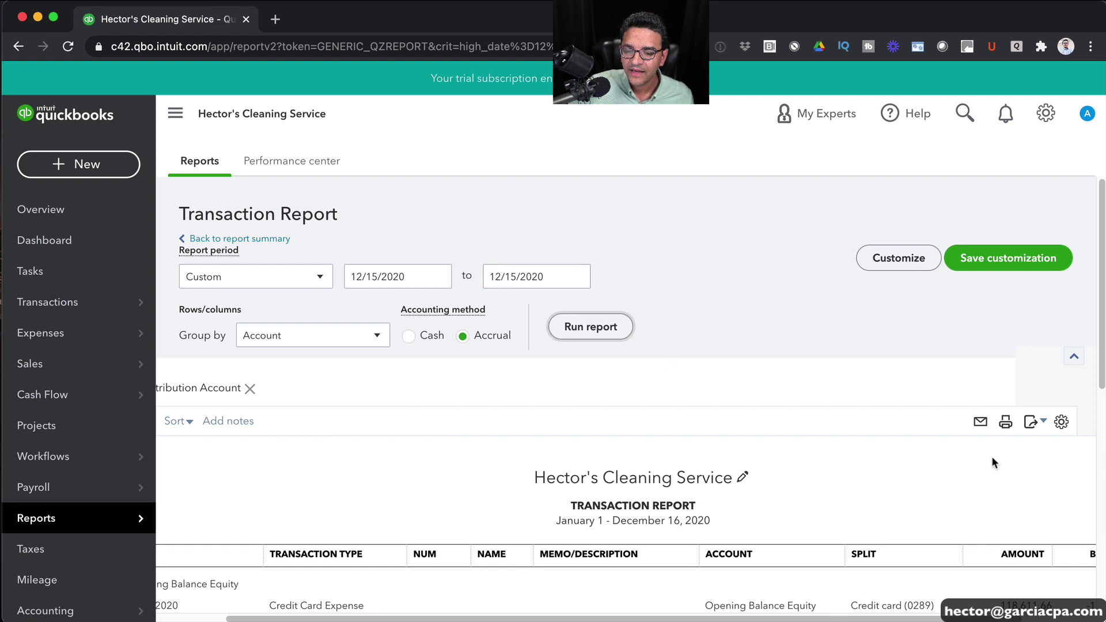
Open the journal entry from its line in the report and change the Opening Balance Equity credit to -7,955.00
{"action": "scroll", "coordinate": [935, 468], "scroll_direction": "down", "scroll_amount": 3}
{"action": "scroll", "coordinate": [947, 492], "scroll_direction": "down", "scroll_amount": 3}
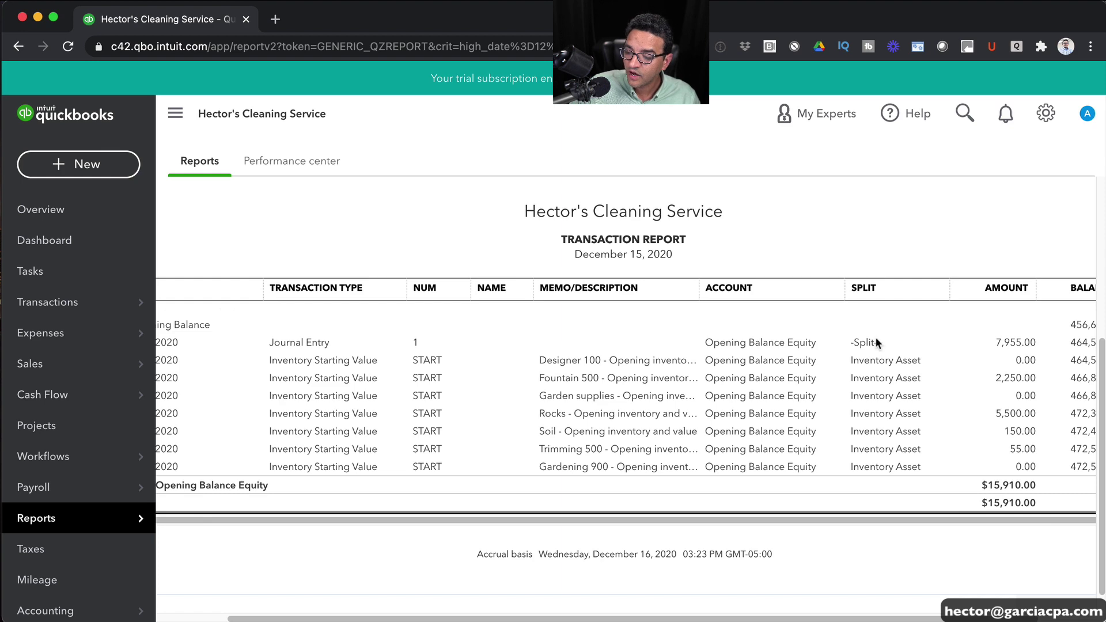
{"action": "right_click", "coordinate": [748, 344]}
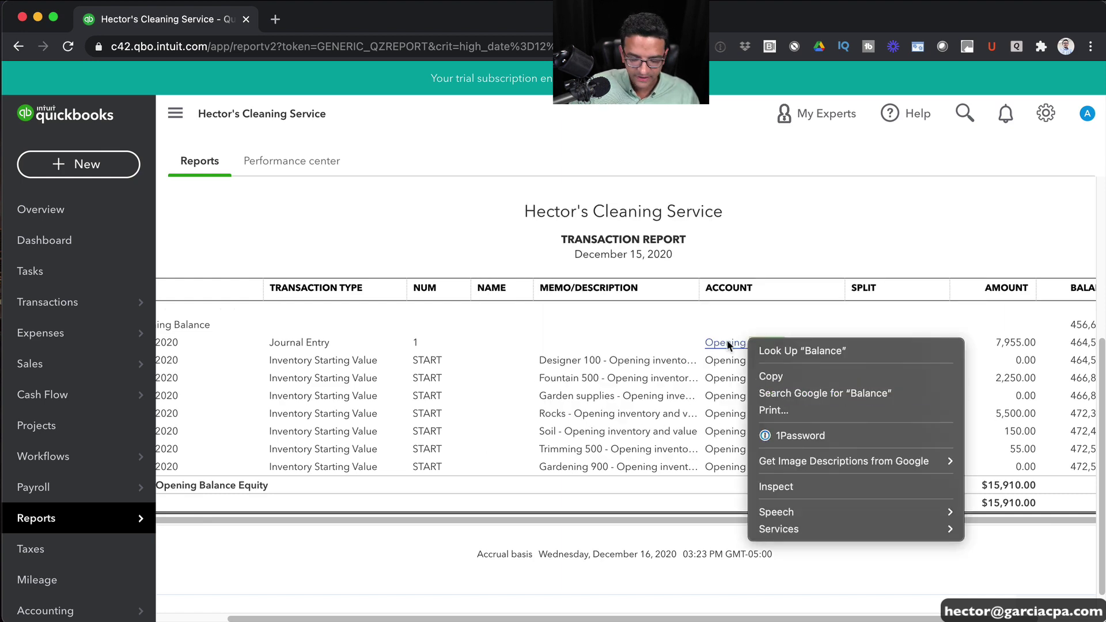
{"action": "left_click", "coordinate": [727, 343]}
{"action": "left_click", "coordinate": [717, 343]}
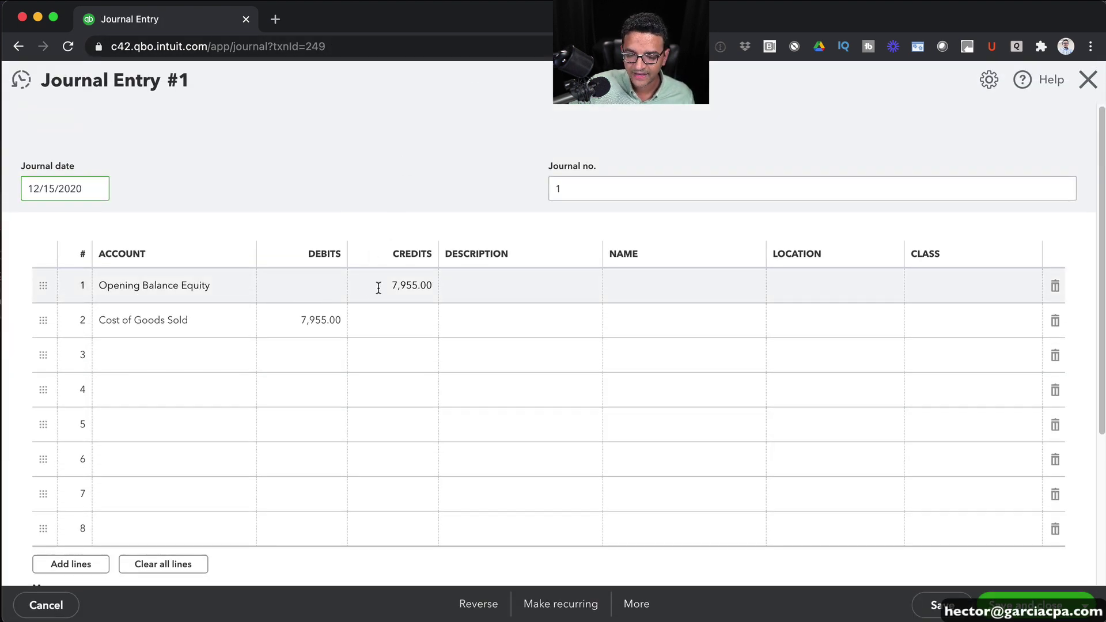
{"action": "left_click", "coordinate": [369, 287]}
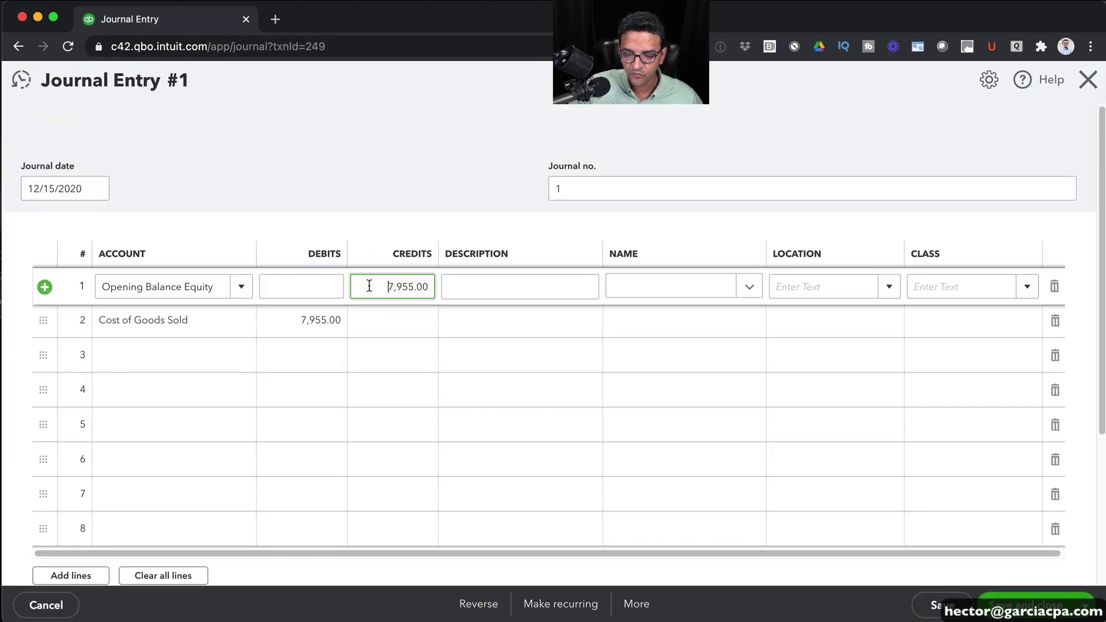
{"action": "type", "text": "-"}
{"action": "left_click", "coordinate": [326, 316]}
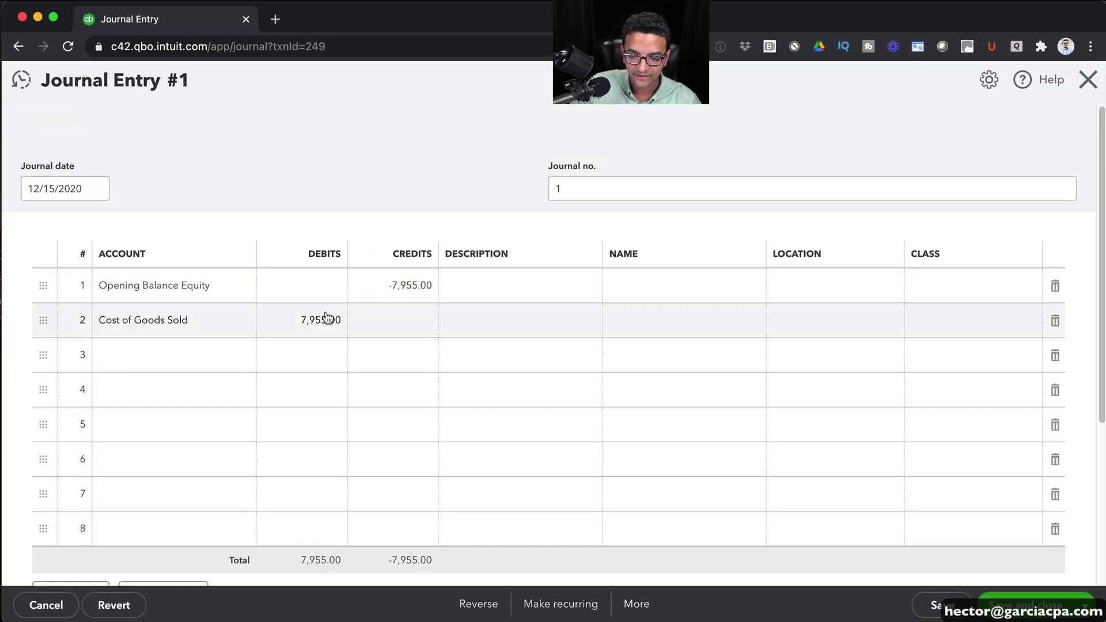
Change the Cost of Goods Sold debit to -7,955.00, then save and close the journal entry
{"action": "left_click", "coordinate": [295, 321]}
{"action": "type", "text": "-"}
{"action": "left_click", "coordinate": [303, 346]}
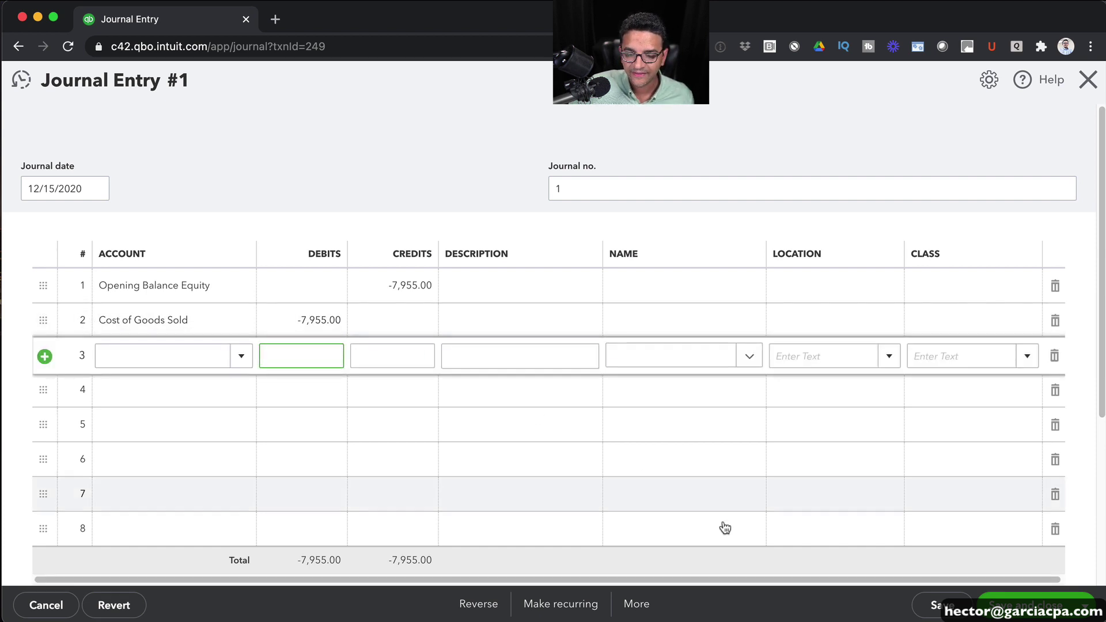
{"action": "left_click", "coordinate": [938, 605]}
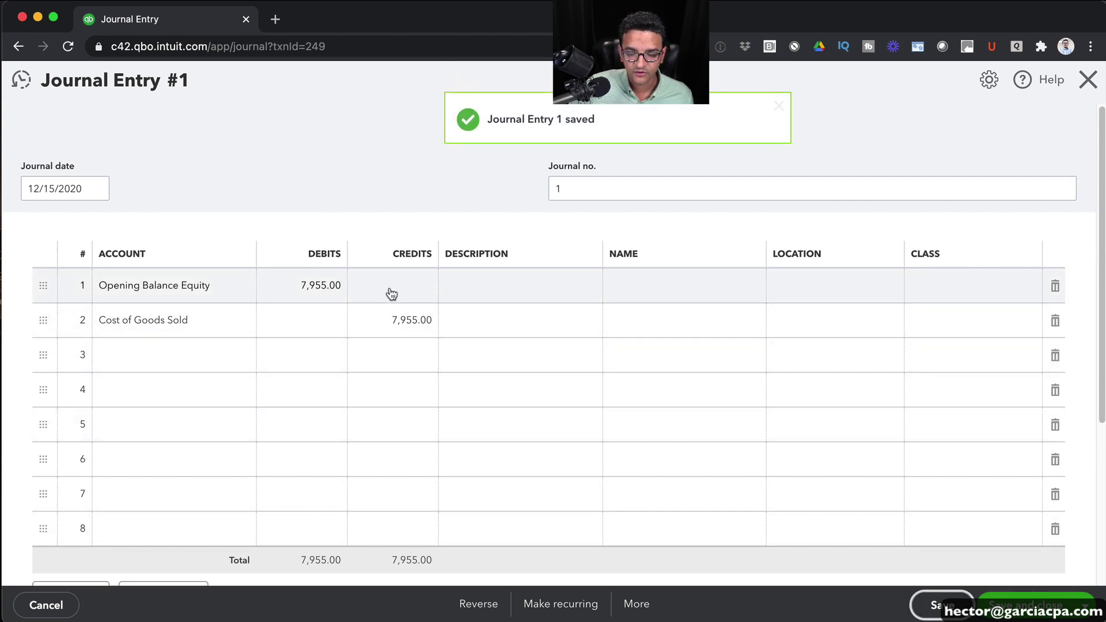
{"action": "left_click", "coordinate": [1024, 602]}
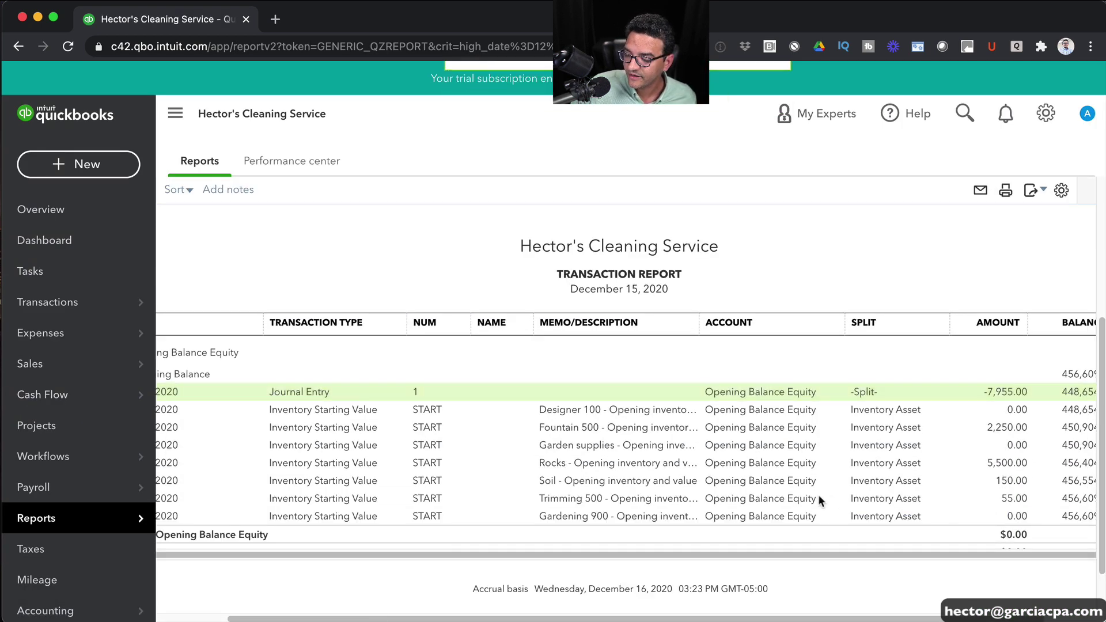
Check the Opening Balance Equity total in the updated report and return to the dashboard
{"action": "scroll", "coordinate": [881, 513], "scroll_direction": "down", "scroll_amount": 1}
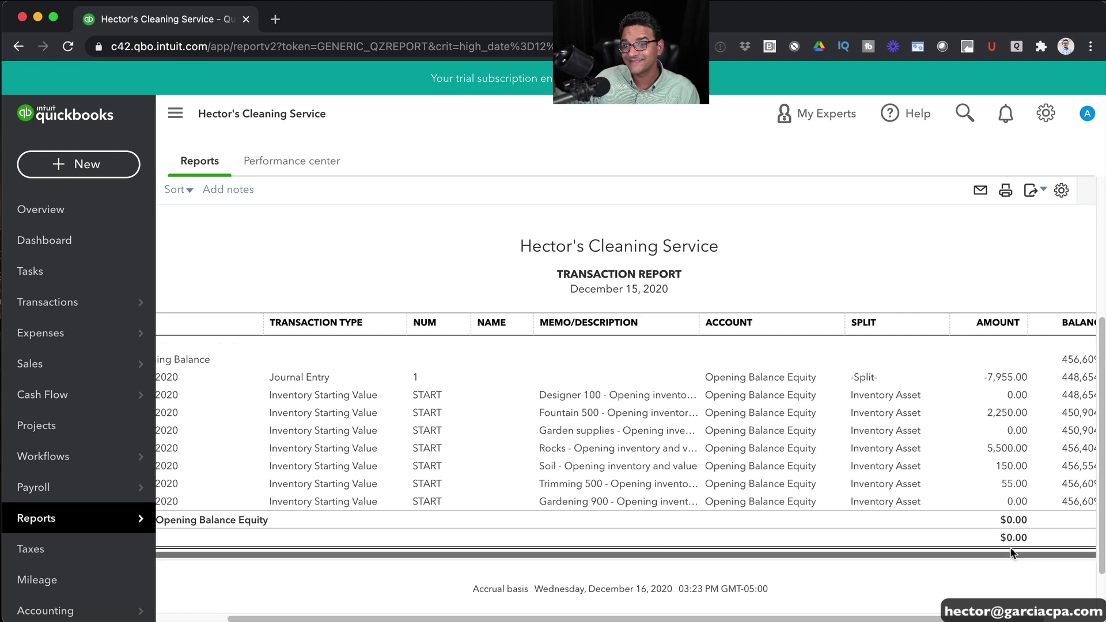
{"action": "left_click", "coordinate": [68, 241]}
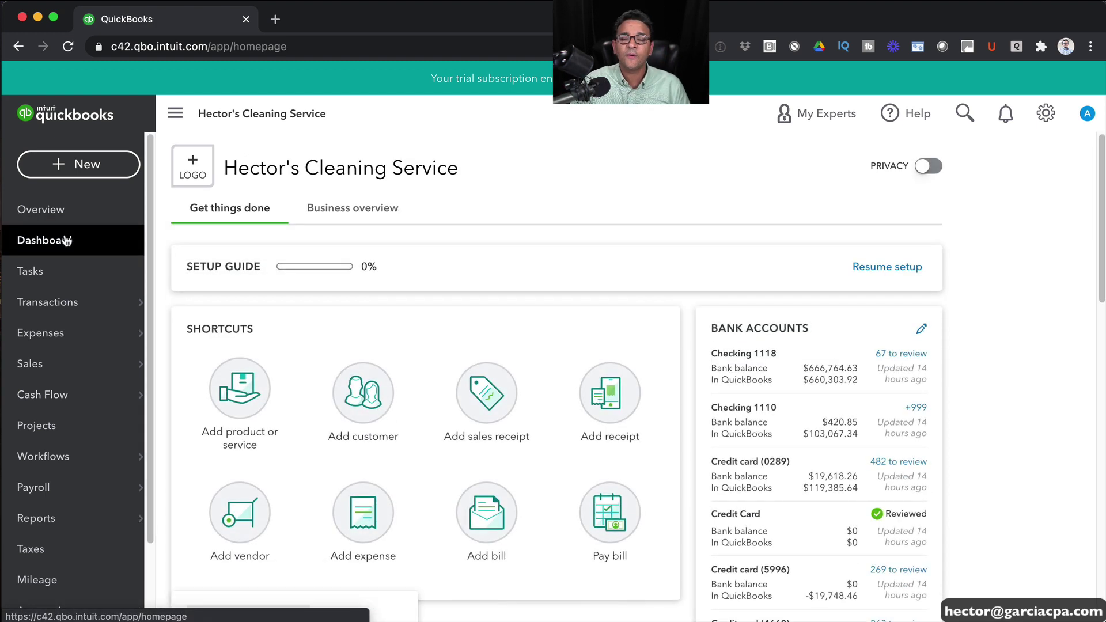